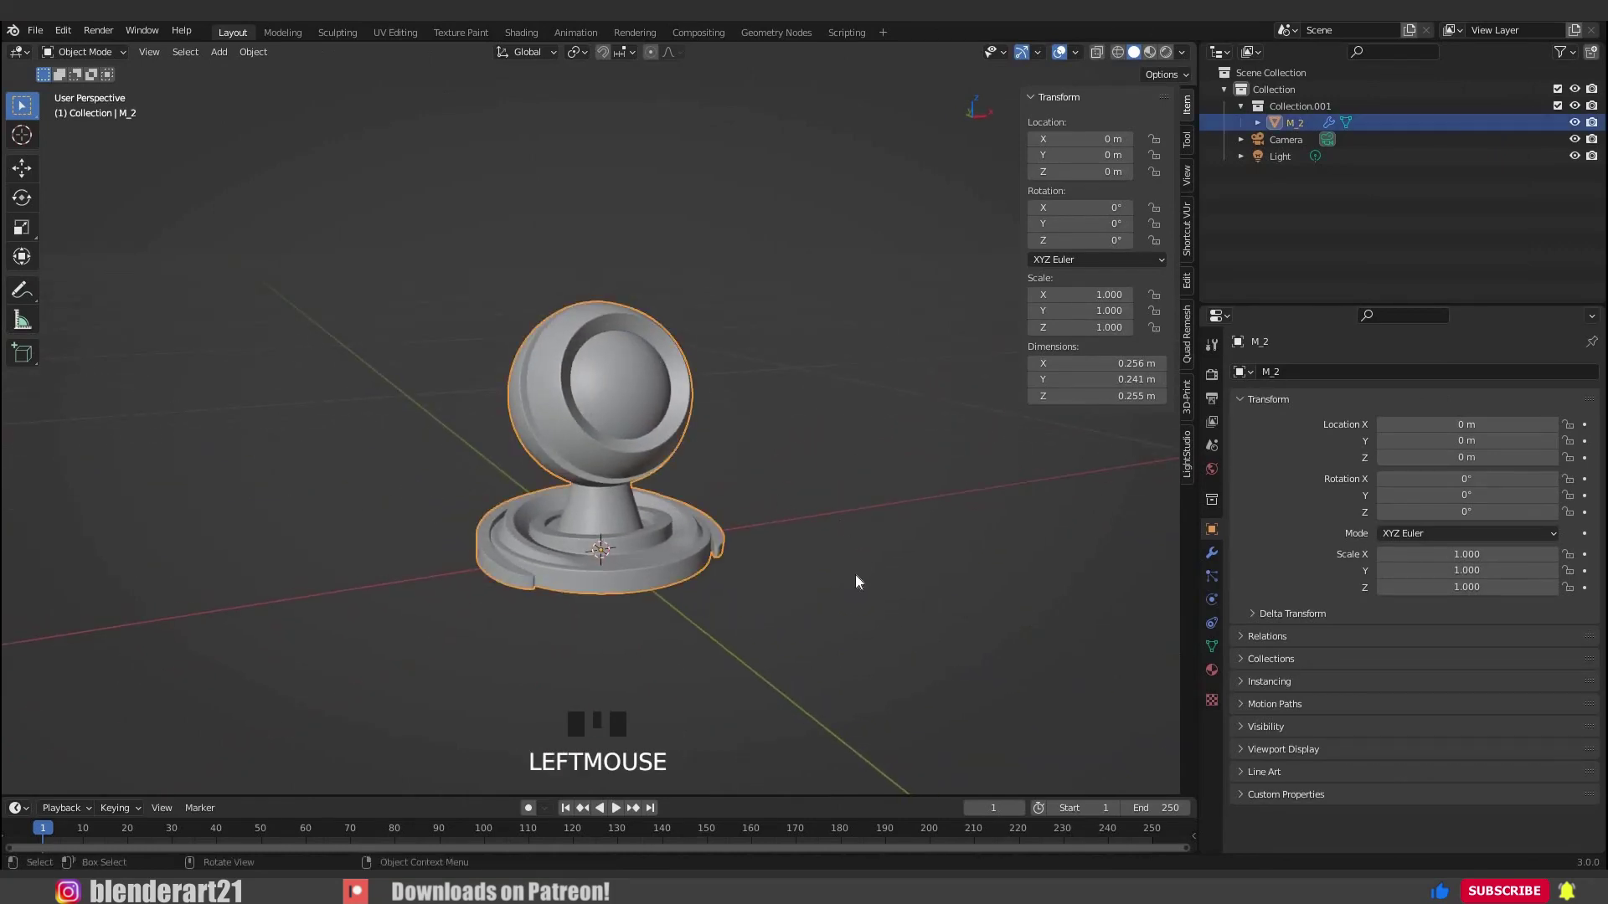
# Create a new material named GOLD on the M_2 object and turn off Use Nodes for its surface.
pyautogui.moveTo(1027, 564); pyautogui.dragTo(1250, 647, button='middle')
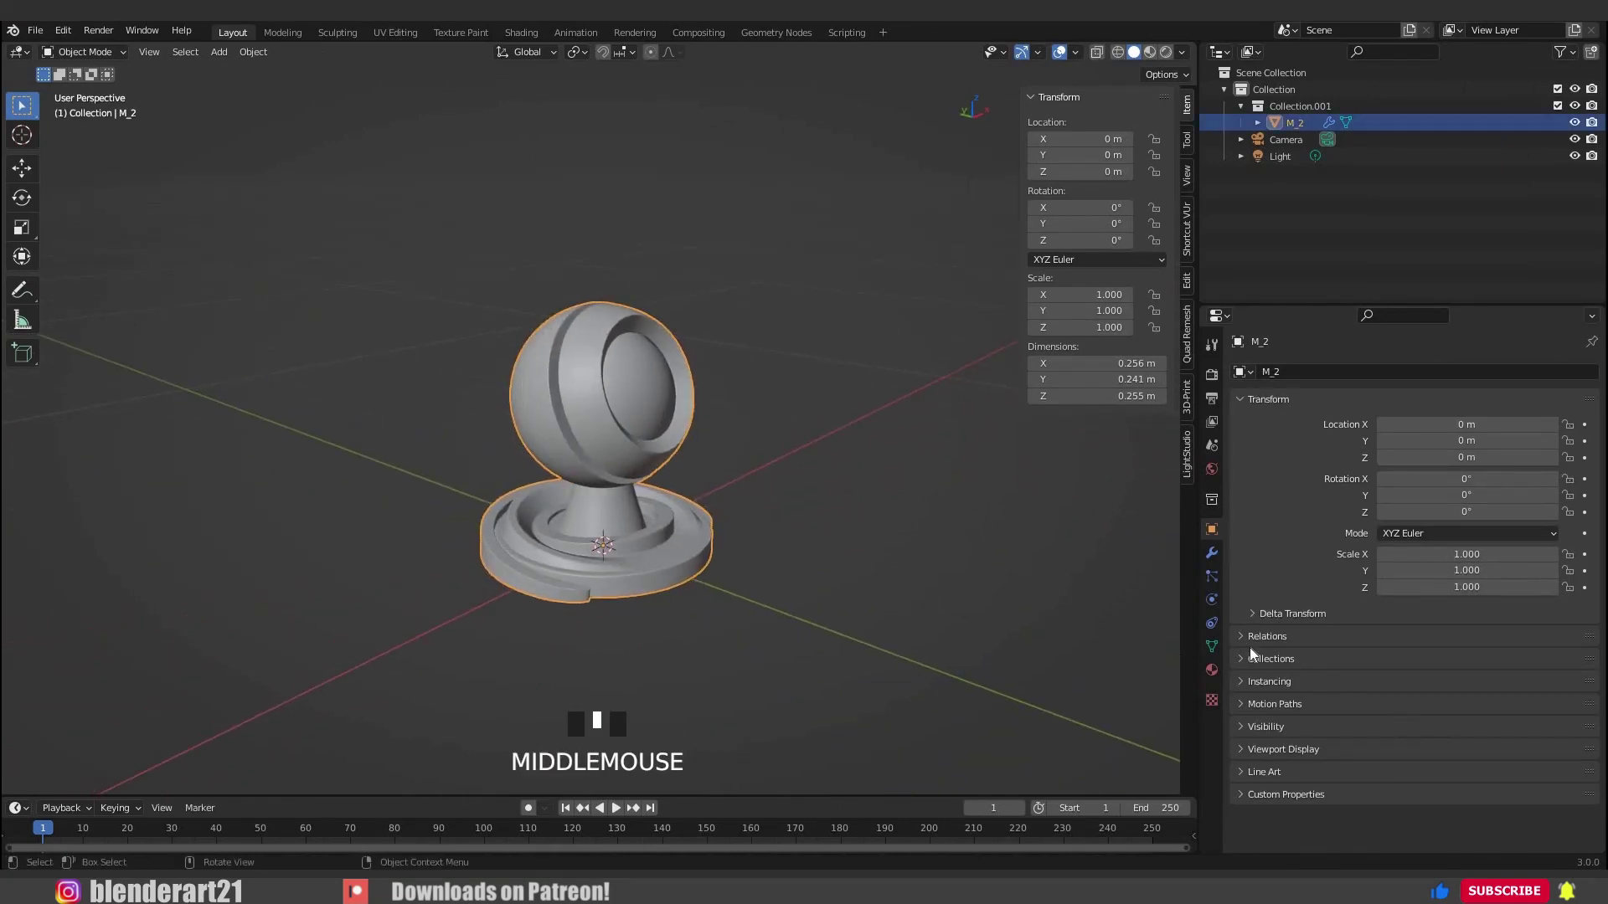
pyautogui.click(1211, 671)
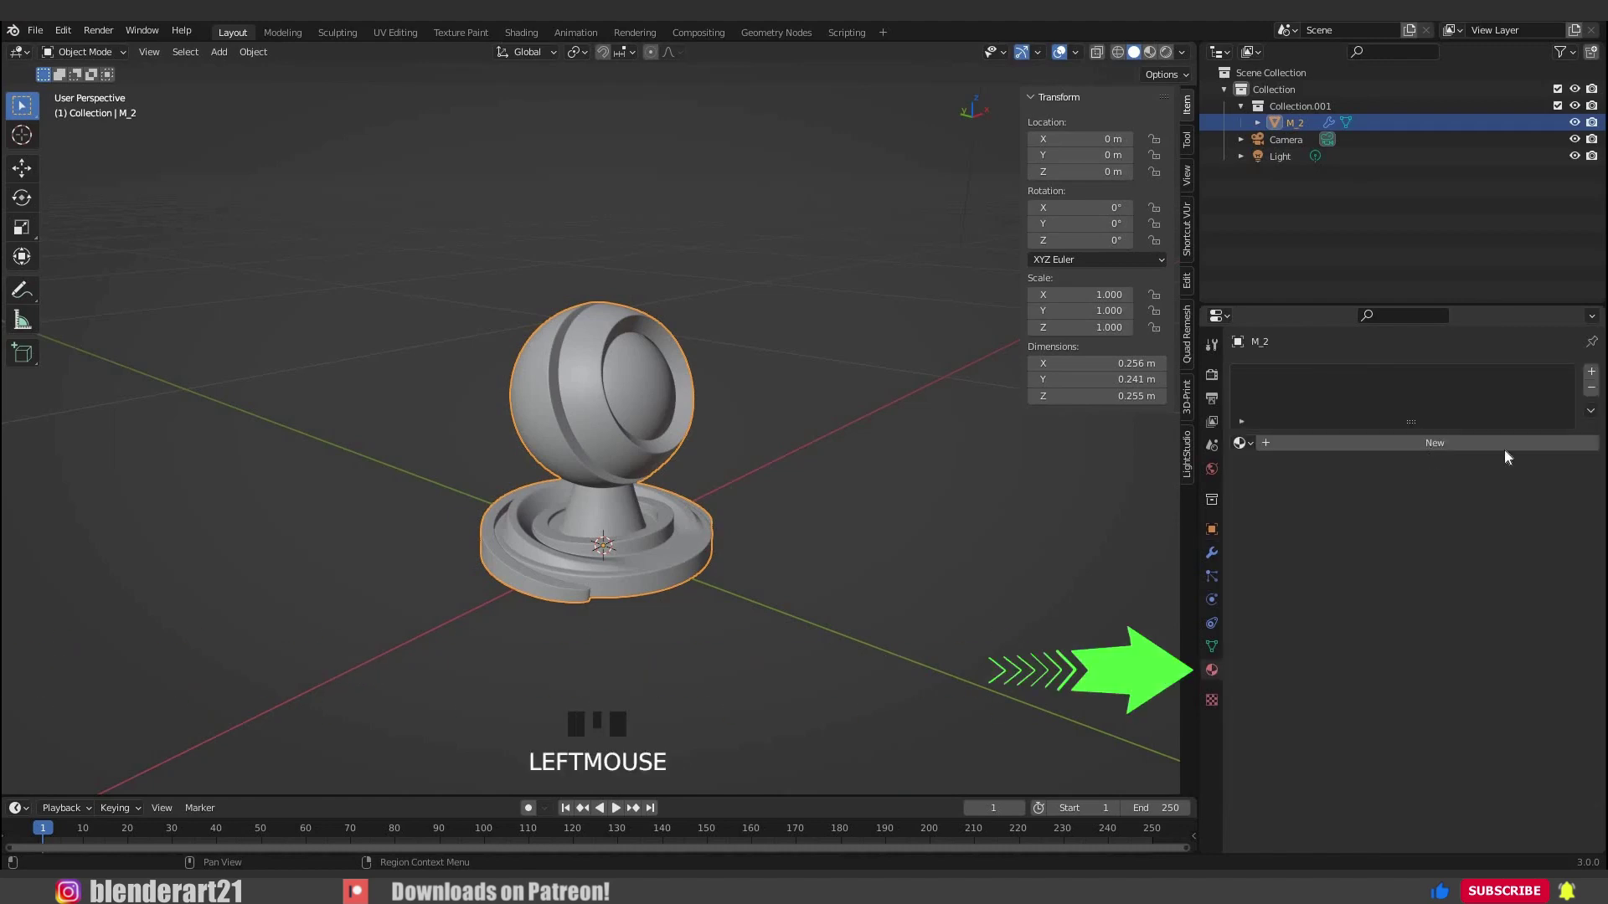
pyautogui.click(1452, 444)
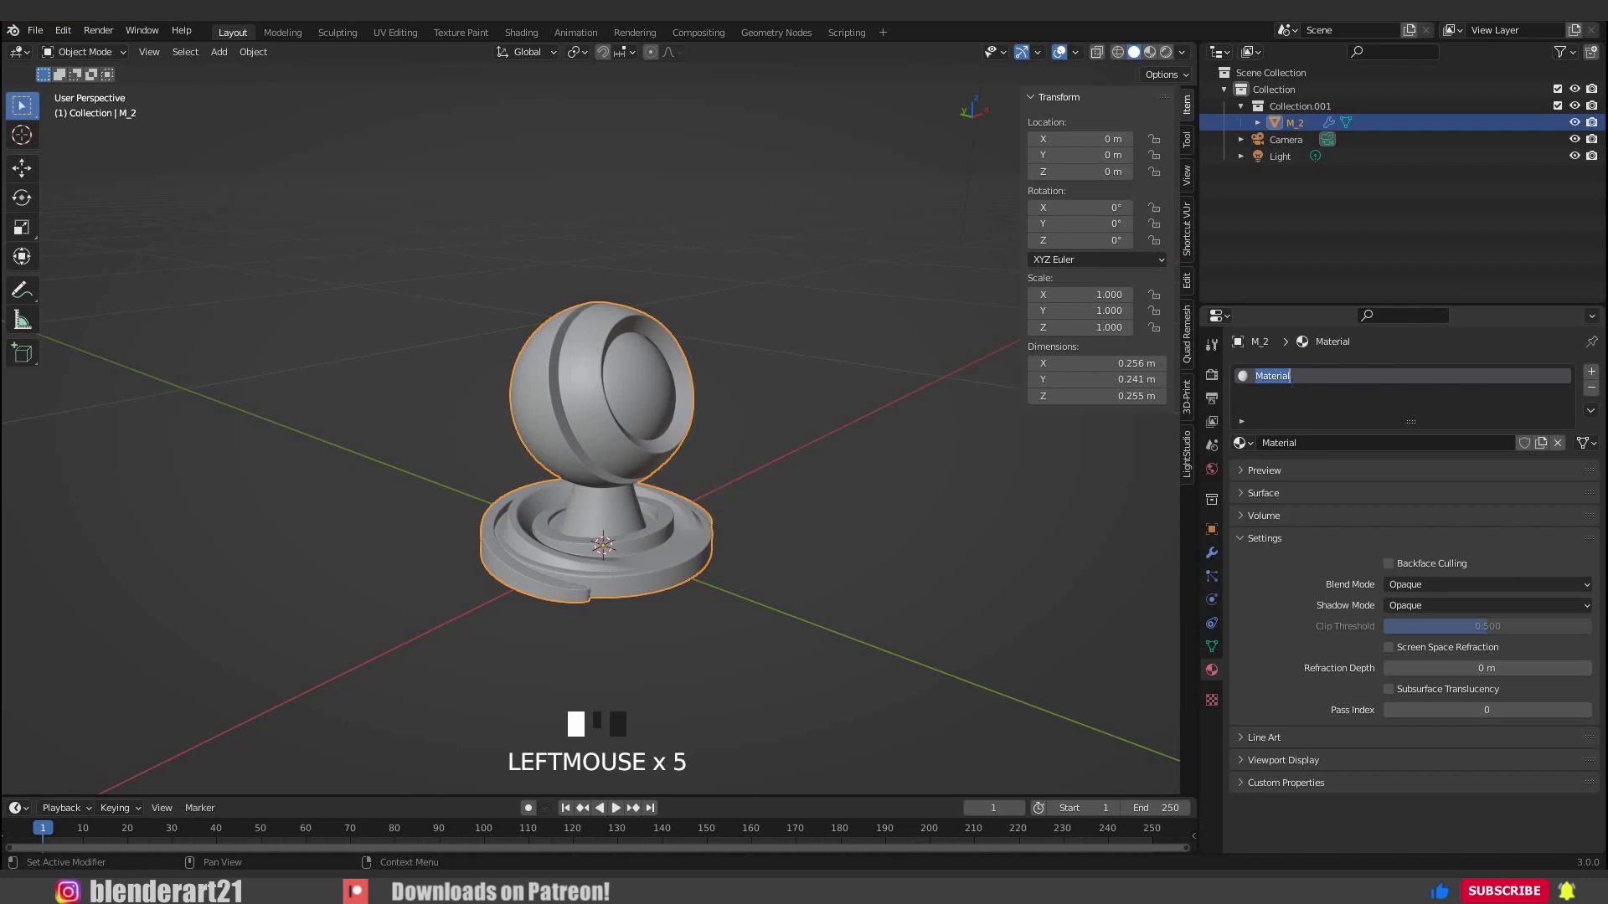
pyautogui.press('BackSpace')
pyautogui.write('GOLD')
pyautogui.click(1373, 493)
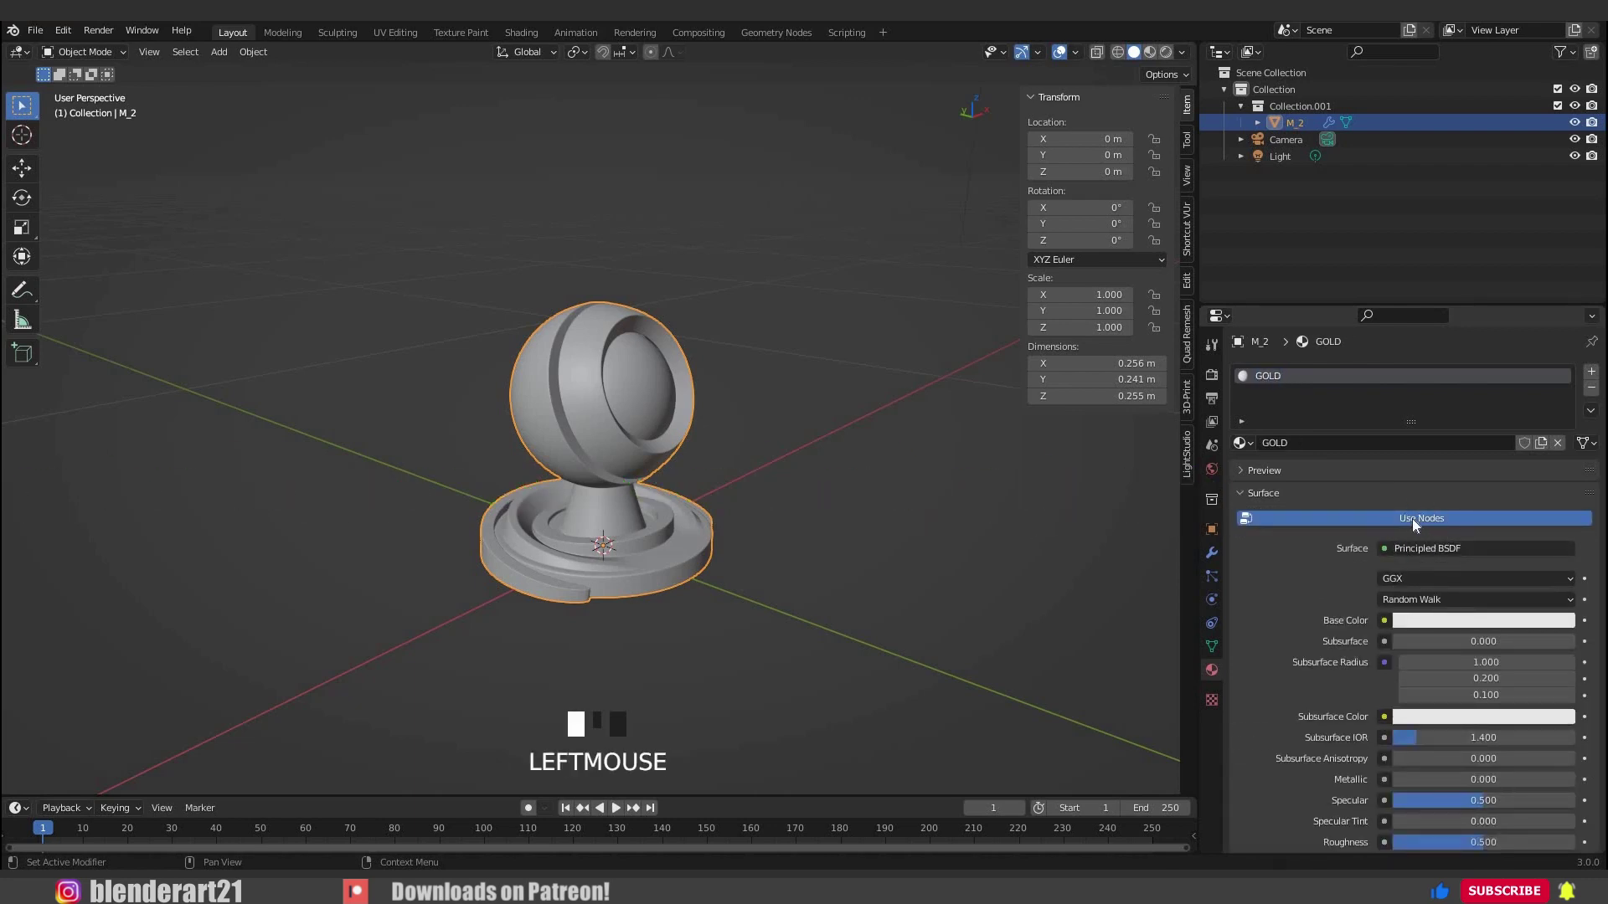
pyautogui.click(1412, 519)
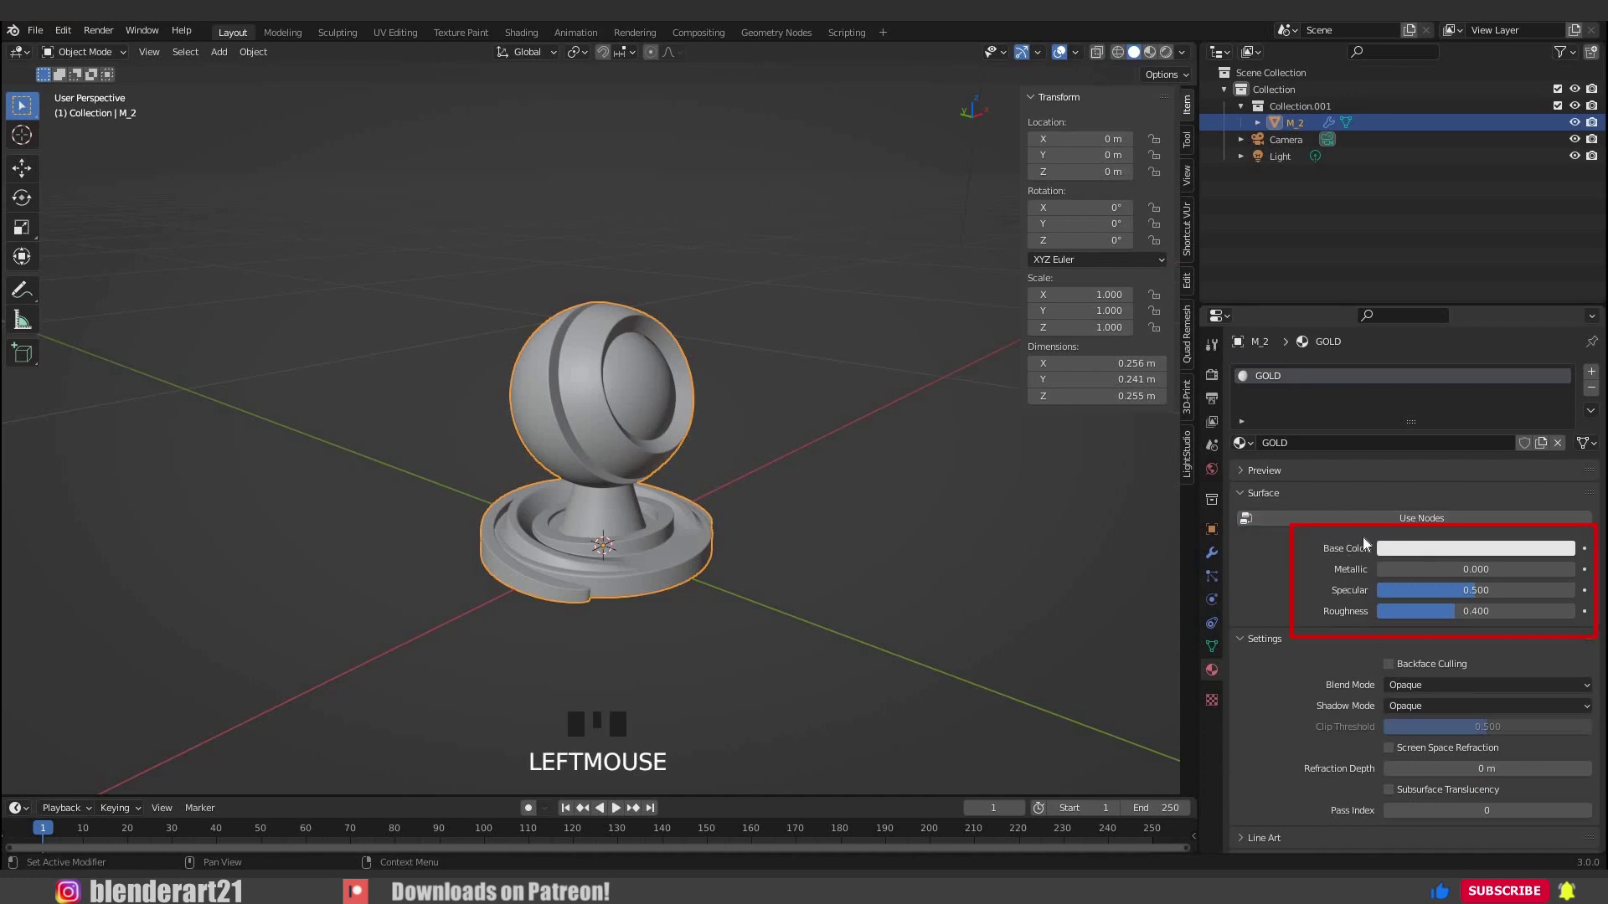
# Copy the gold hex code FFD700 from the Google results and set it as the material's base color in Blender.
pyautogui.click(1461, 548)
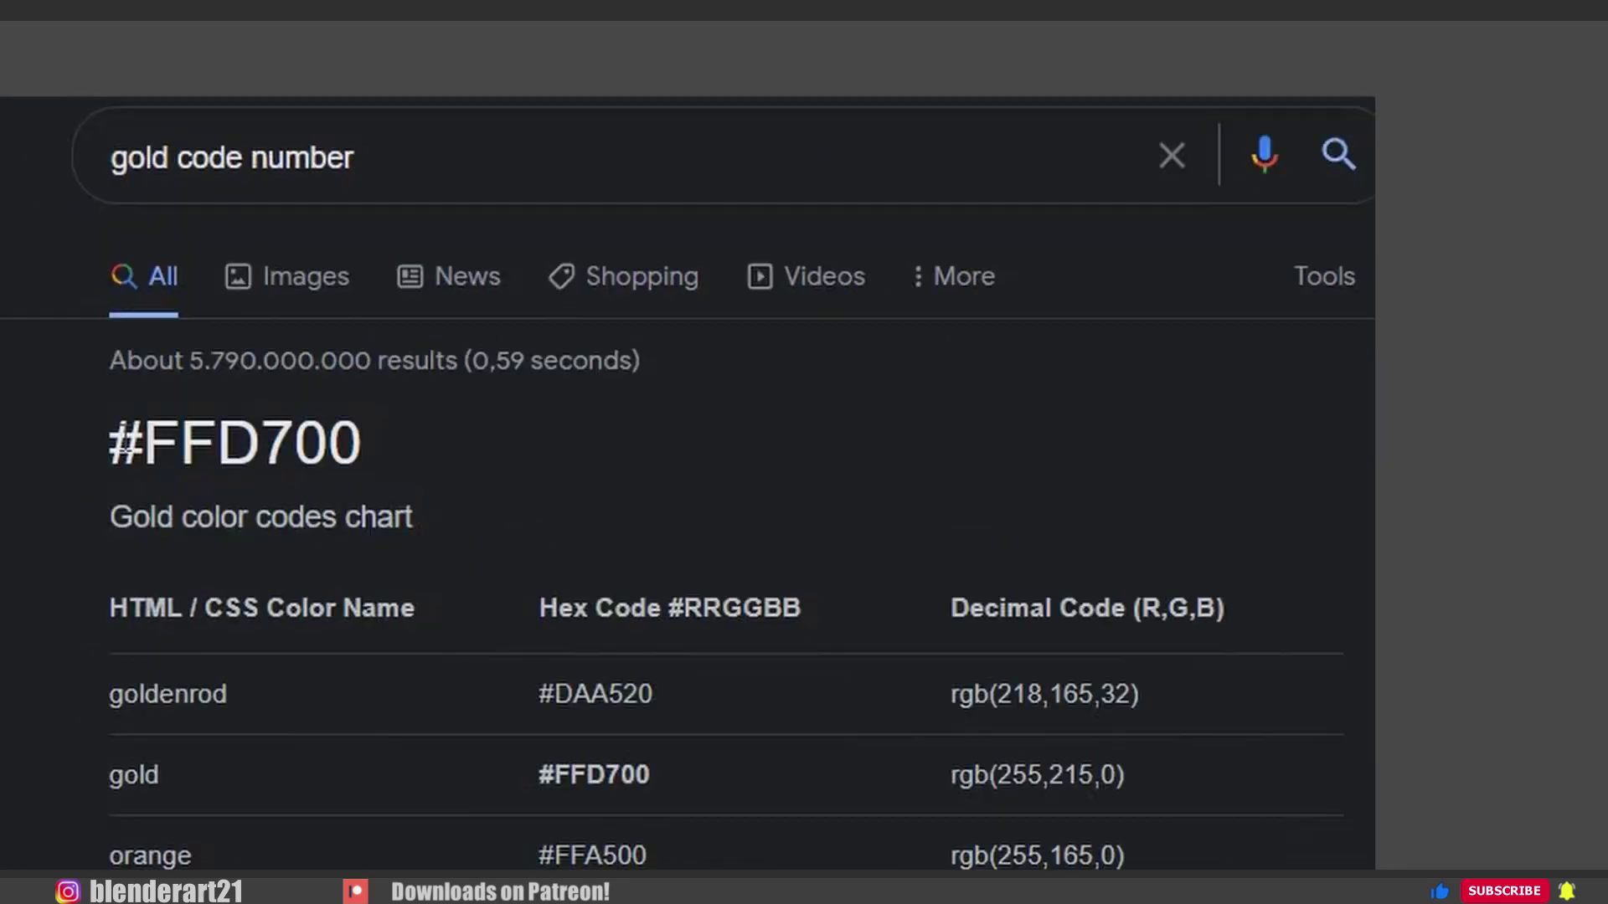
pyautogui.moveTo(84, 527); pyautogui.dragTo(480, 598)
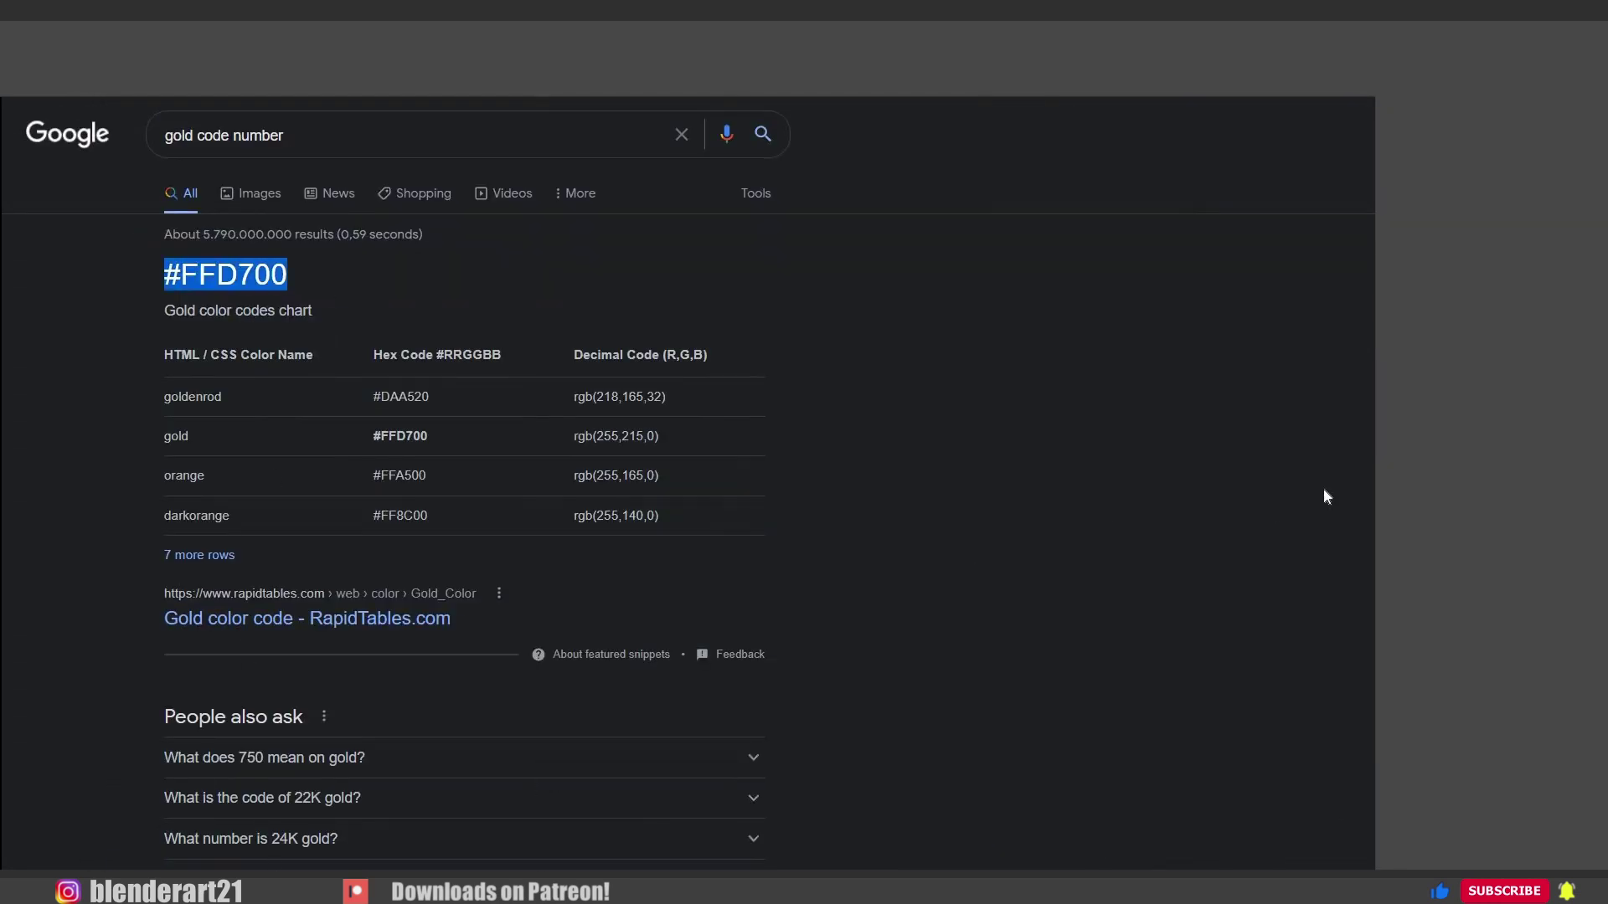
pyautogui.hotkey('alt', 'Tab')
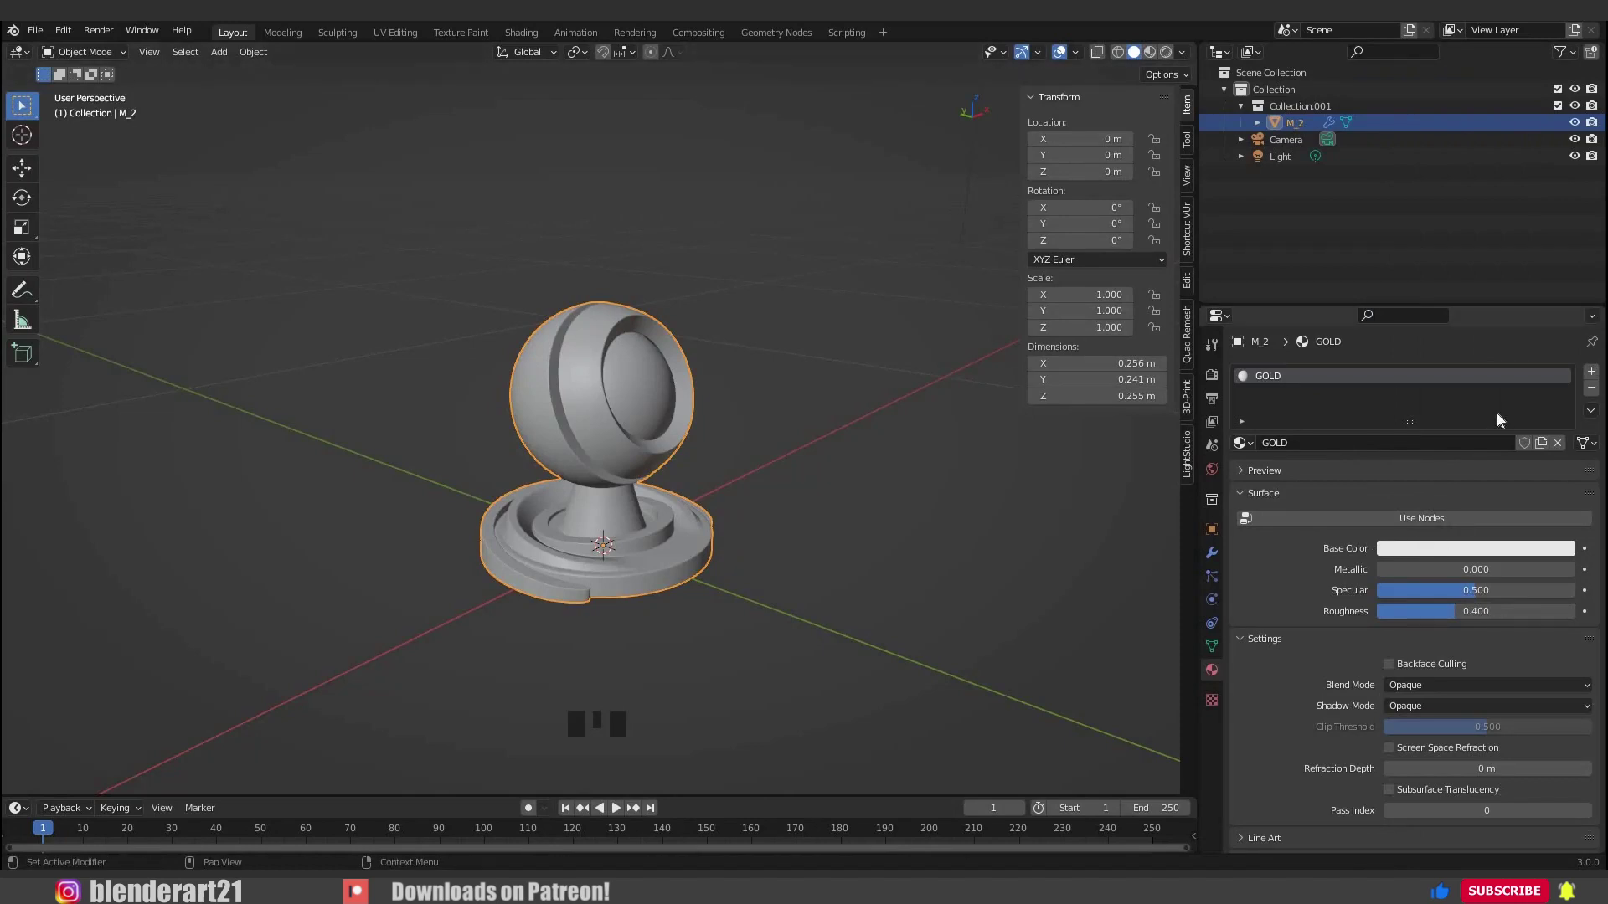
pyautogui.click(1514, 548)
pyautogui.click(1514, 472)
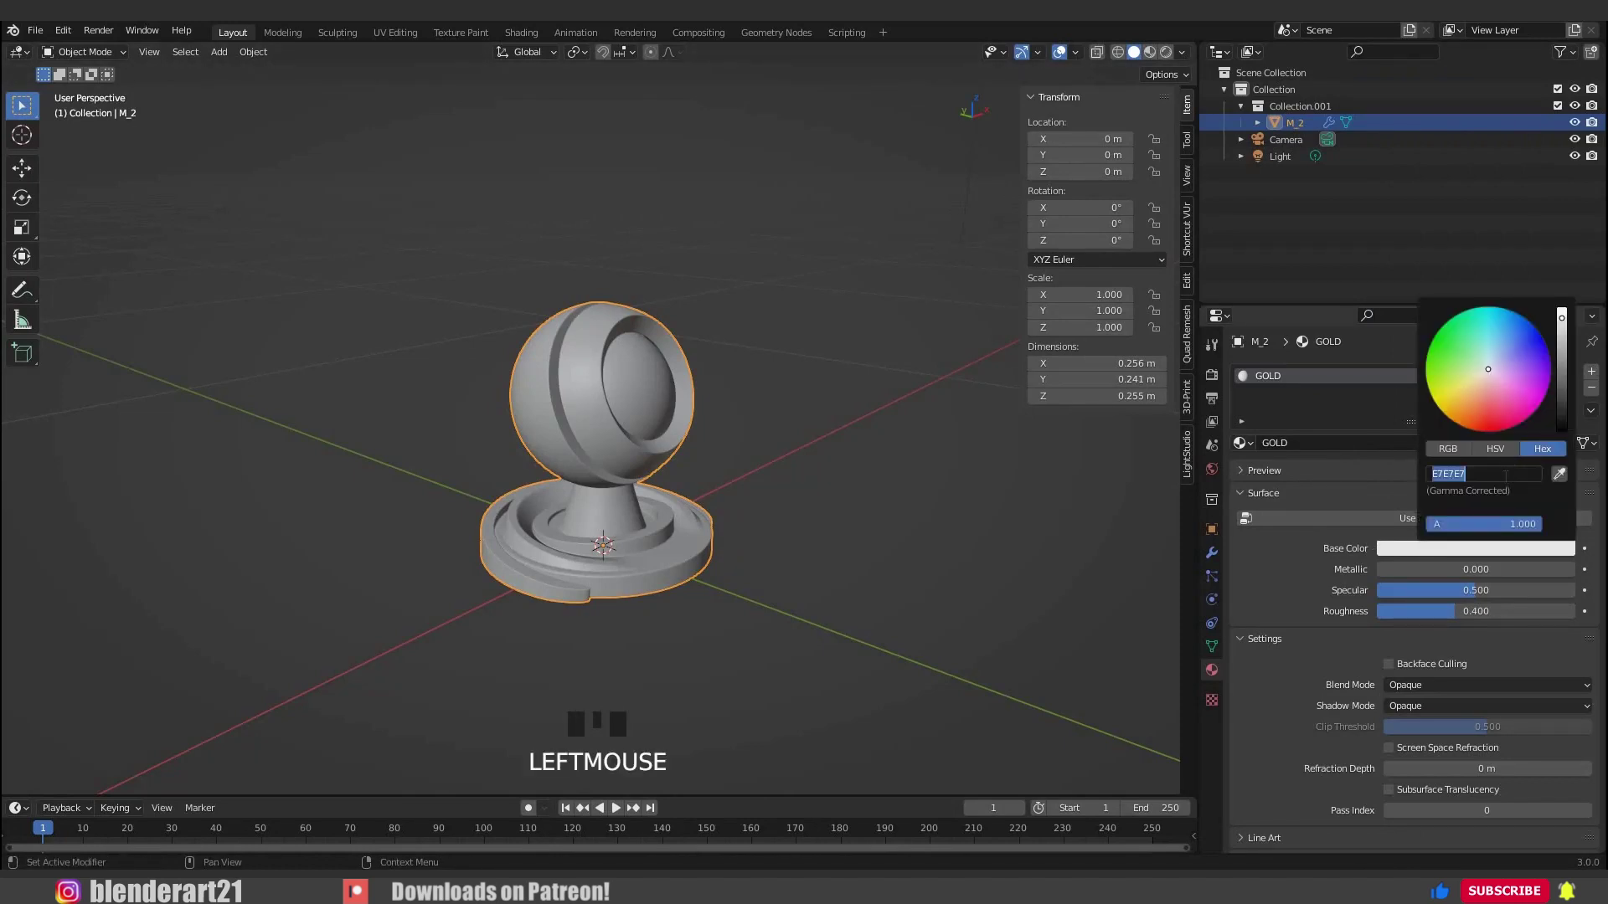
pyautogui.press('Return')
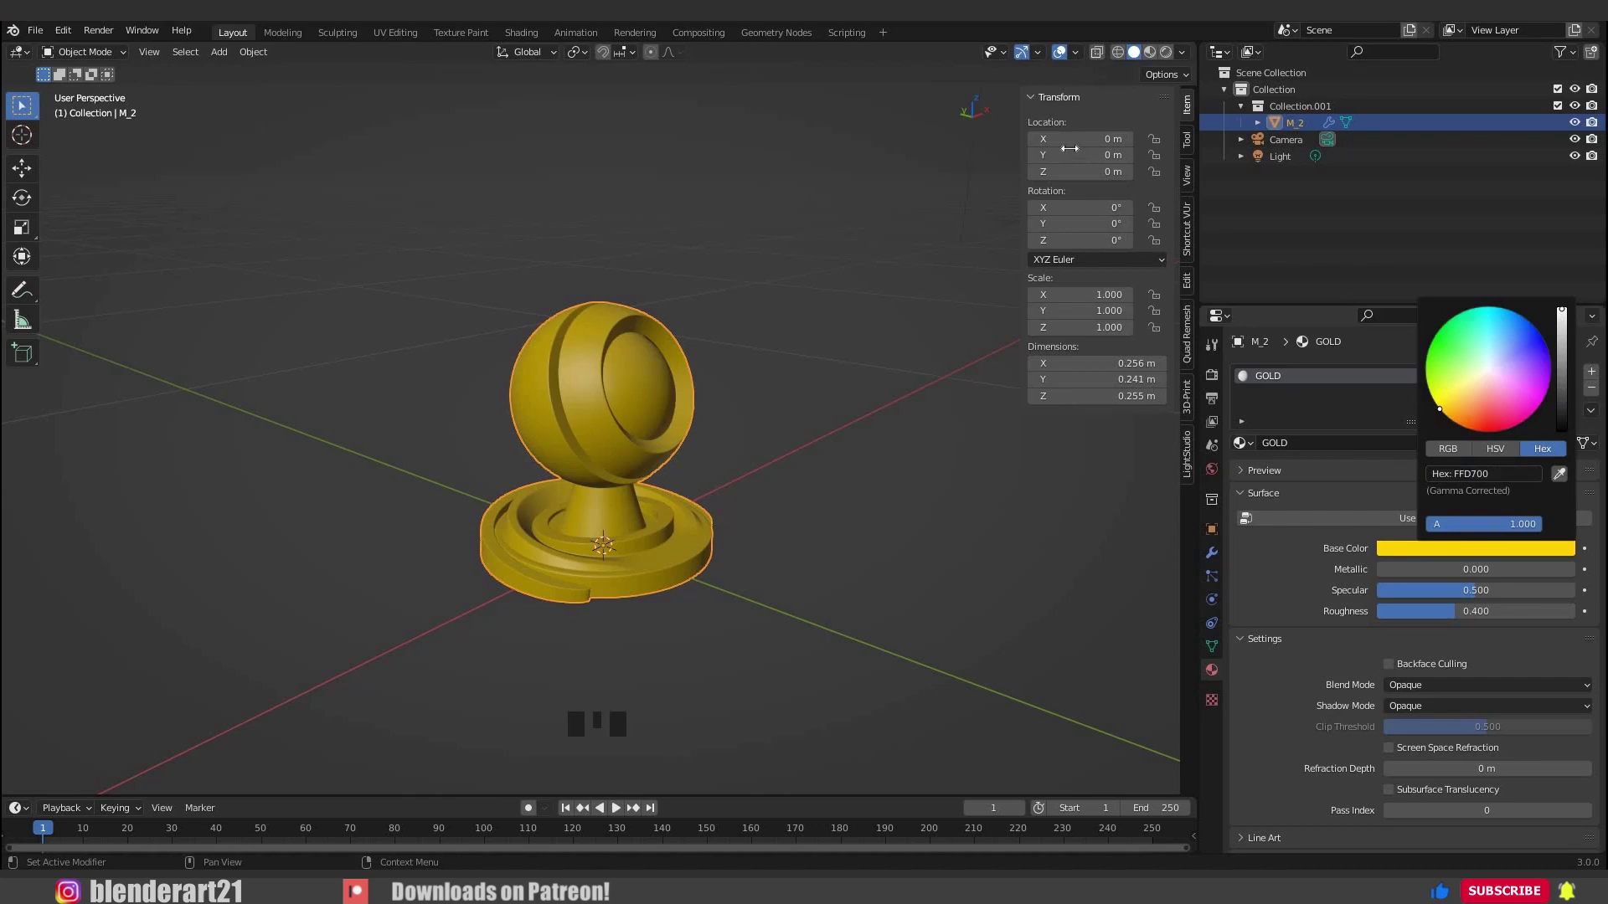
# Switch the viewport to Material Preview shading and frame the M_2 model closer.
pyautogui.click(1153, 57)
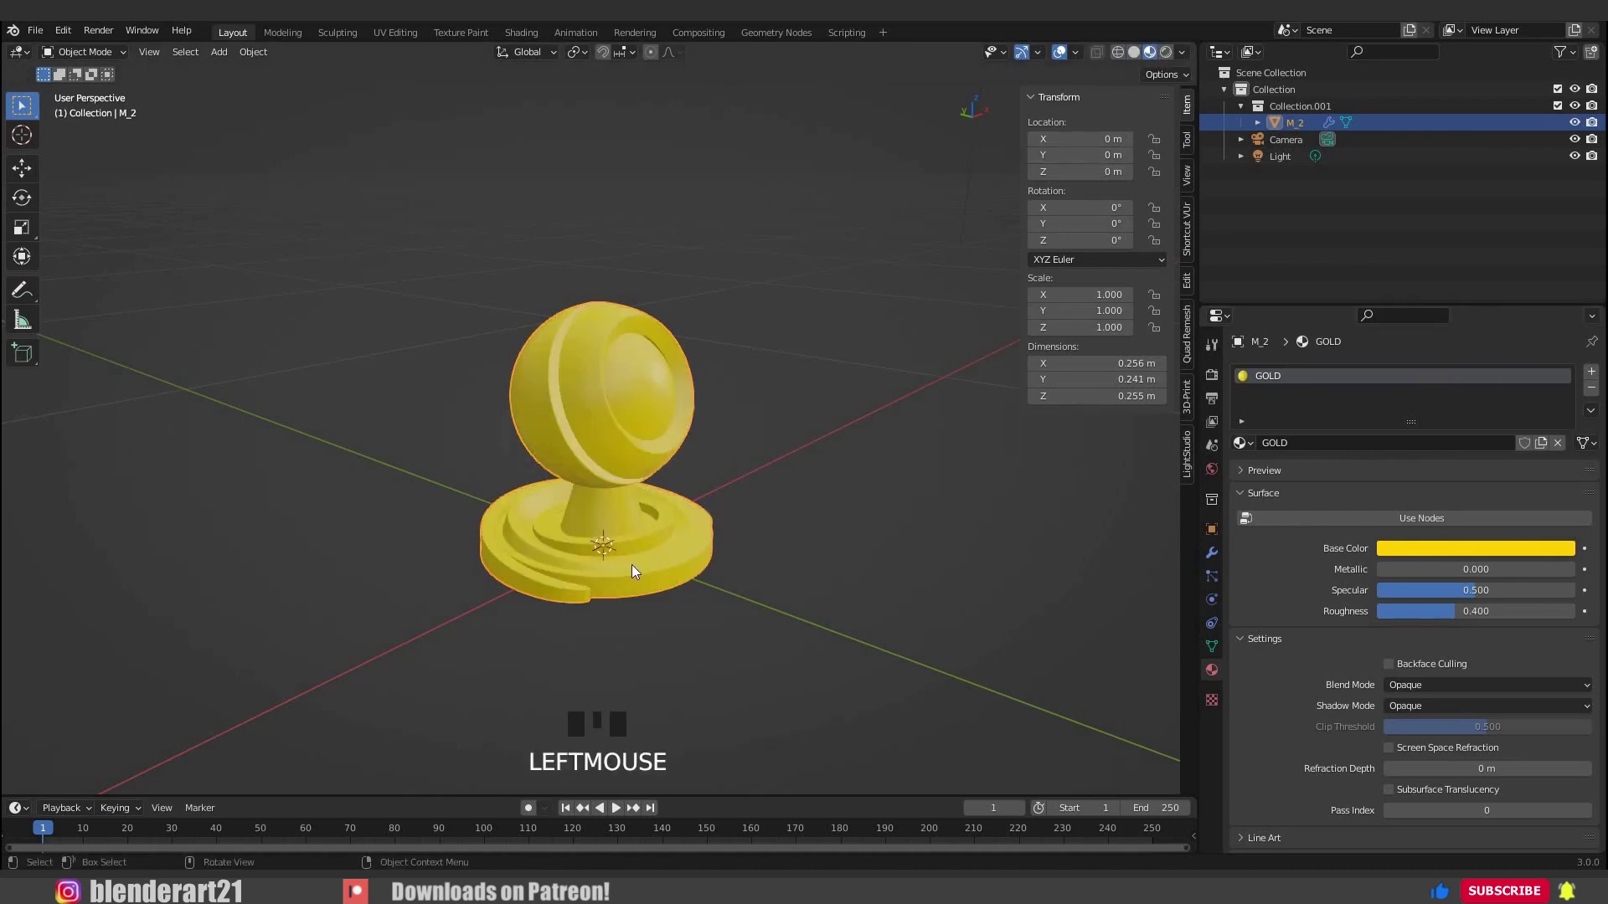
pyautogui.scroll(3, 635, 539)
pyautogui.keyDown('shift'); pyautogui.moveTo(634, 539); pyautogui.dragTo(635, 527, button='middle'); pyautogui.keyUp('shift')
pyautogui.press('z')
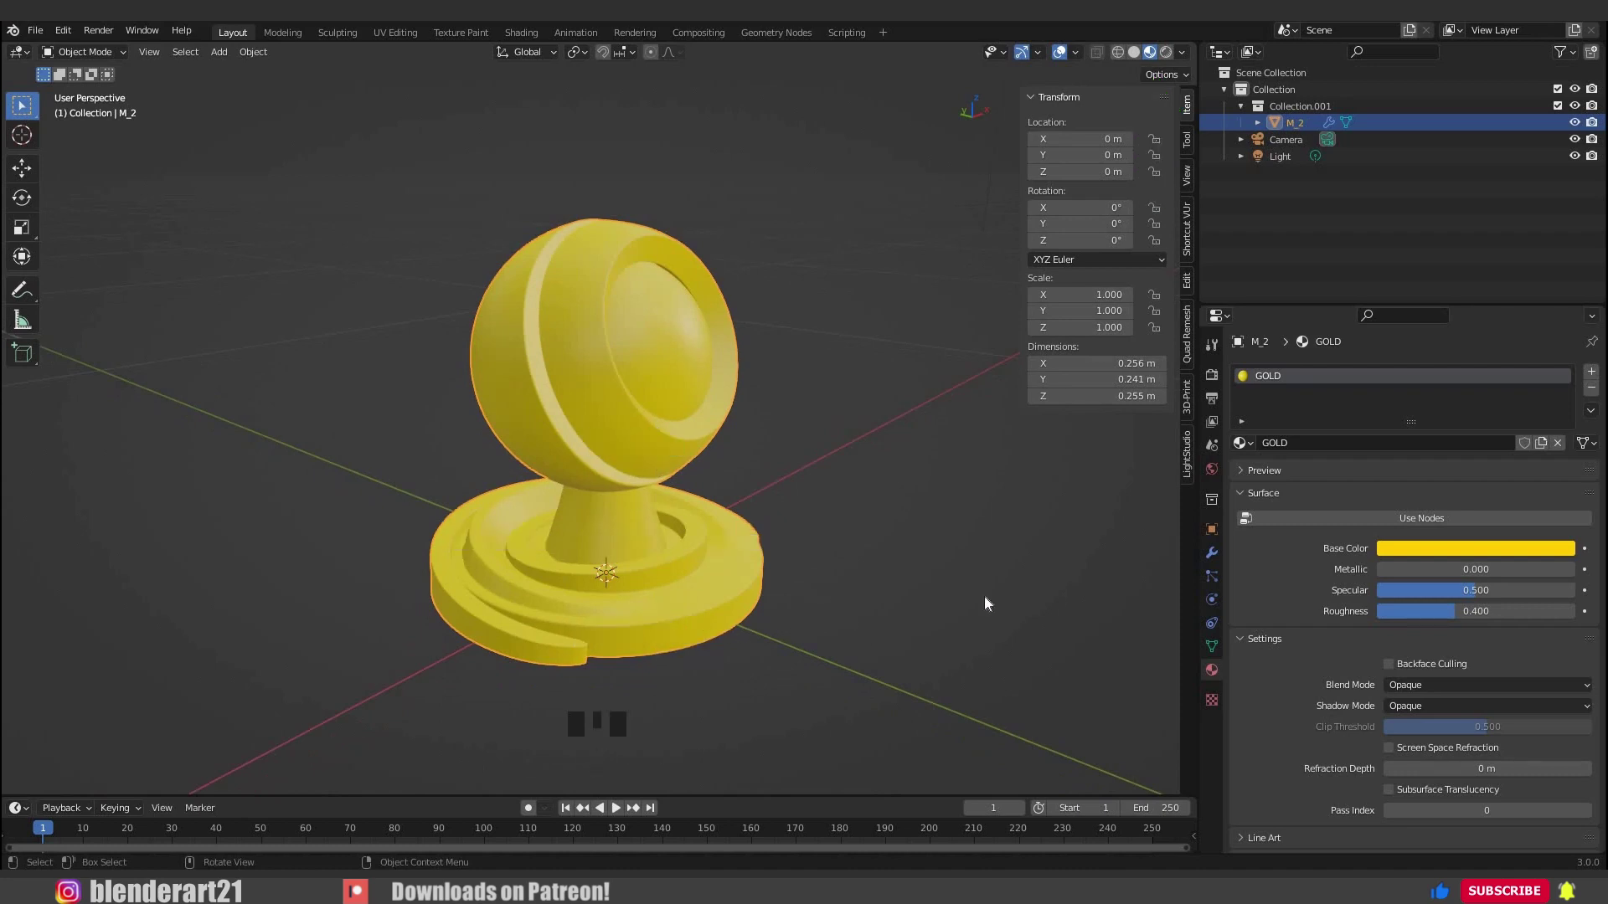
pyautogui.moveTo(983, 596); pyautogui.dragTo(945, 586, button='middle')
# Set the GOLD material's metallic to 1.000, specular to about 0.128 and roughness to about 0.178.
pyautogui.click(1476, 569)
pyautogui.moveTo(1475, 569); pyautogui.dragTo(1574, 569)
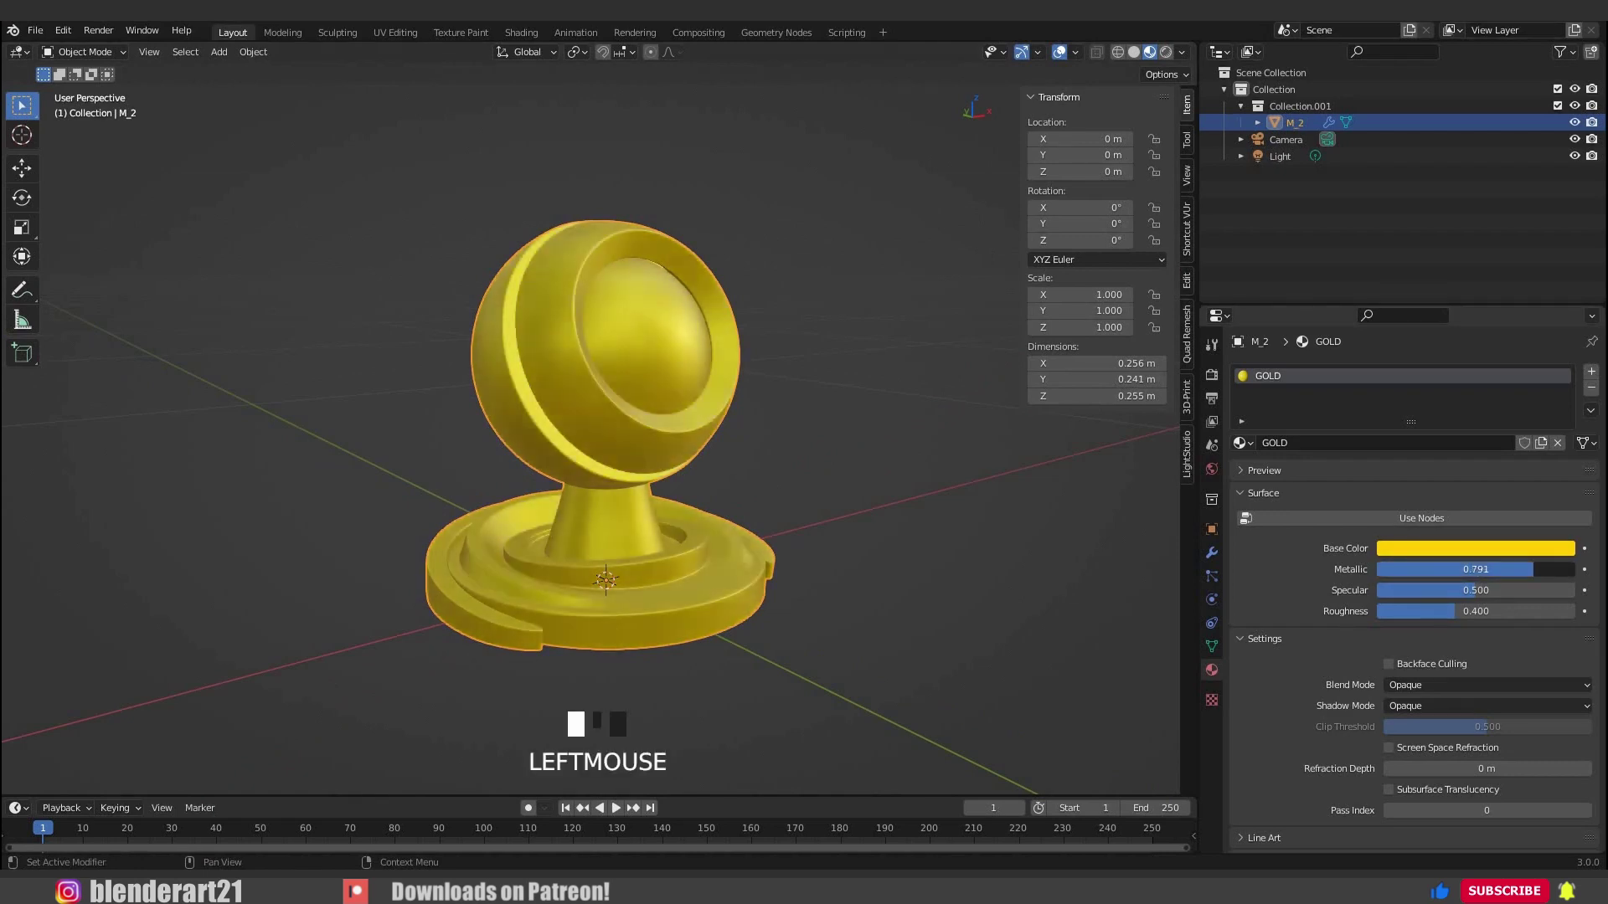
pyautogui.moveTo(863, 519); pyautogui.dragTo(1471, 594, button='middle')
pyautogui.click(1471, 592)
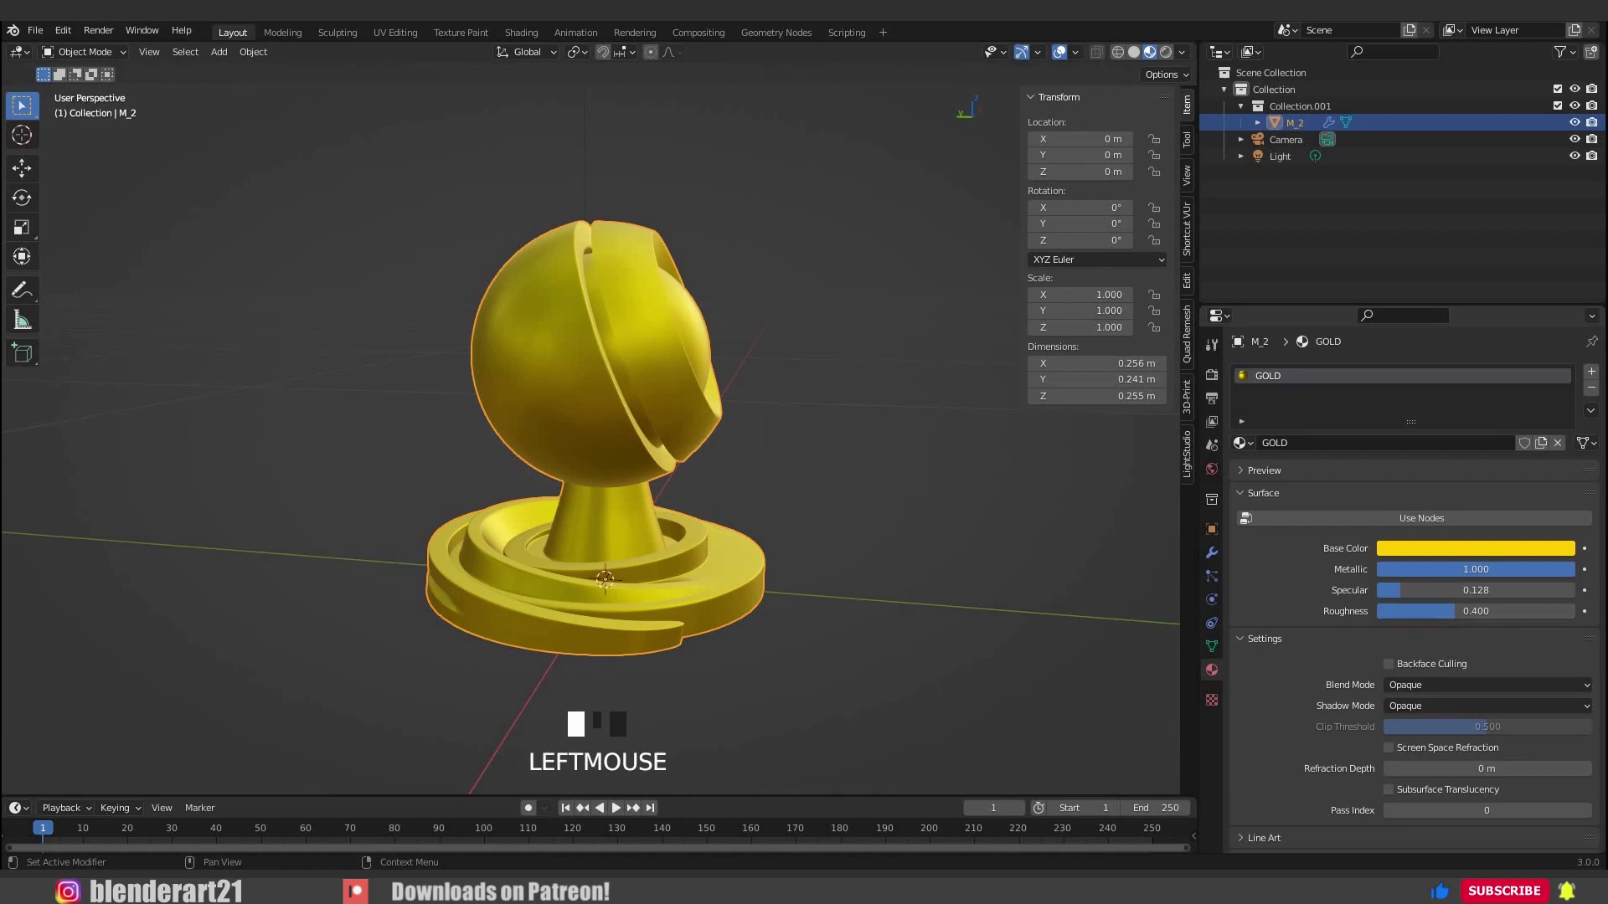
pyautogui.moveTo(1443, 611)
pyautogui.mouseDown()
pyautogui.moveTo(1374, 611)
pyautogui.moveTo(1415, 612)
pyautogui.mouseUp()
pyautogui.moveTo(502, 468); pyautogui.dragTo(1398, 680, button='middle')
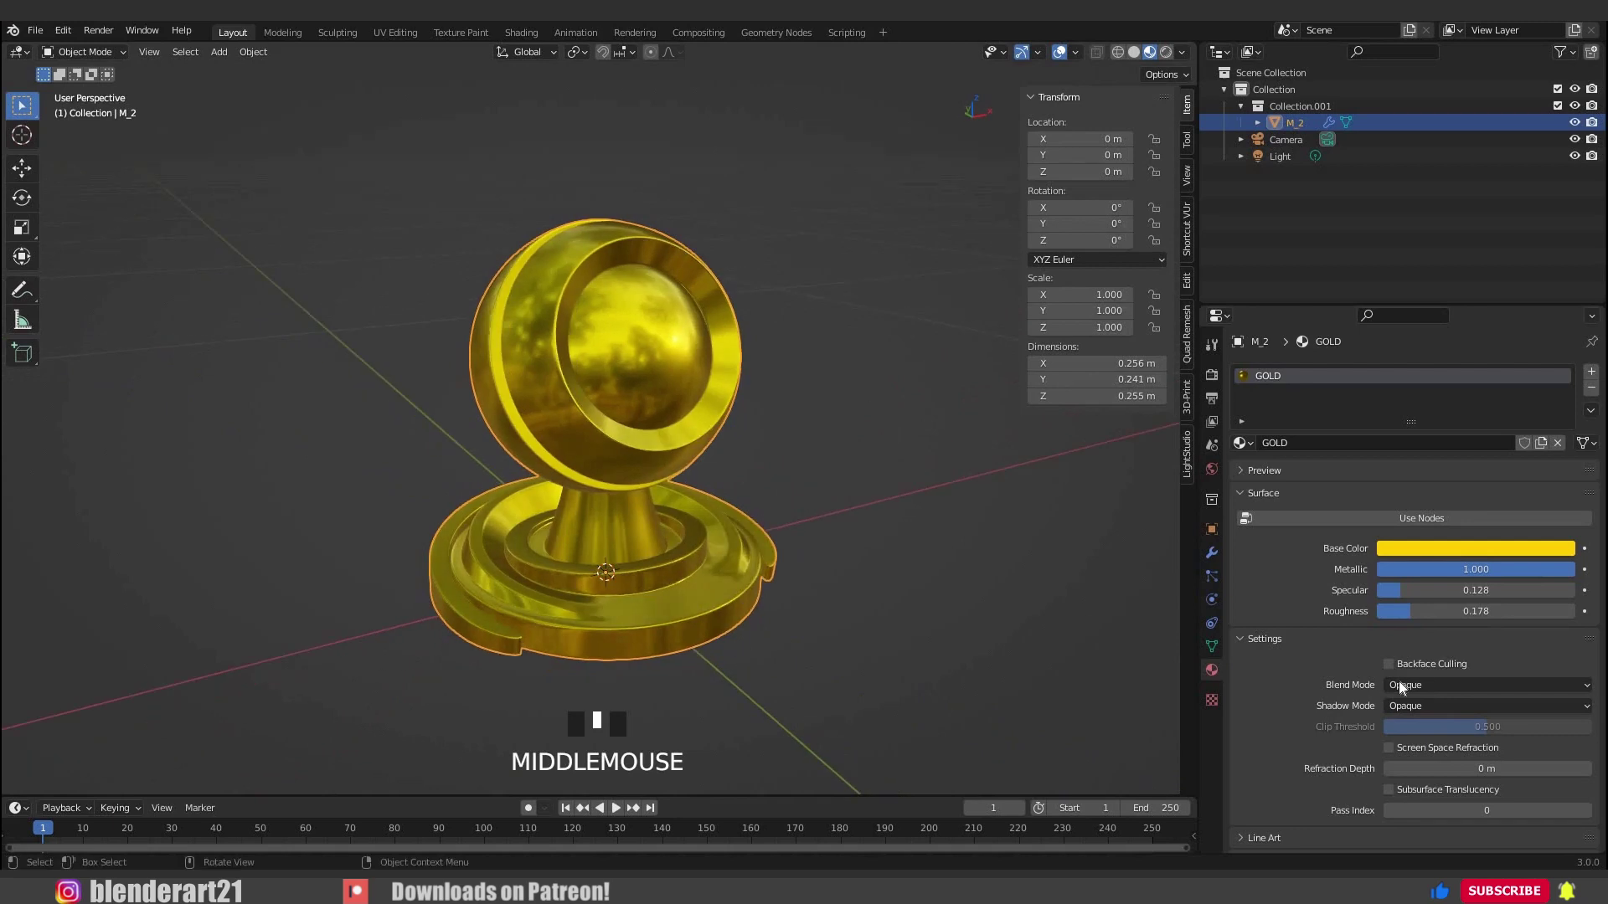
pyautogui.click(1389, 747)
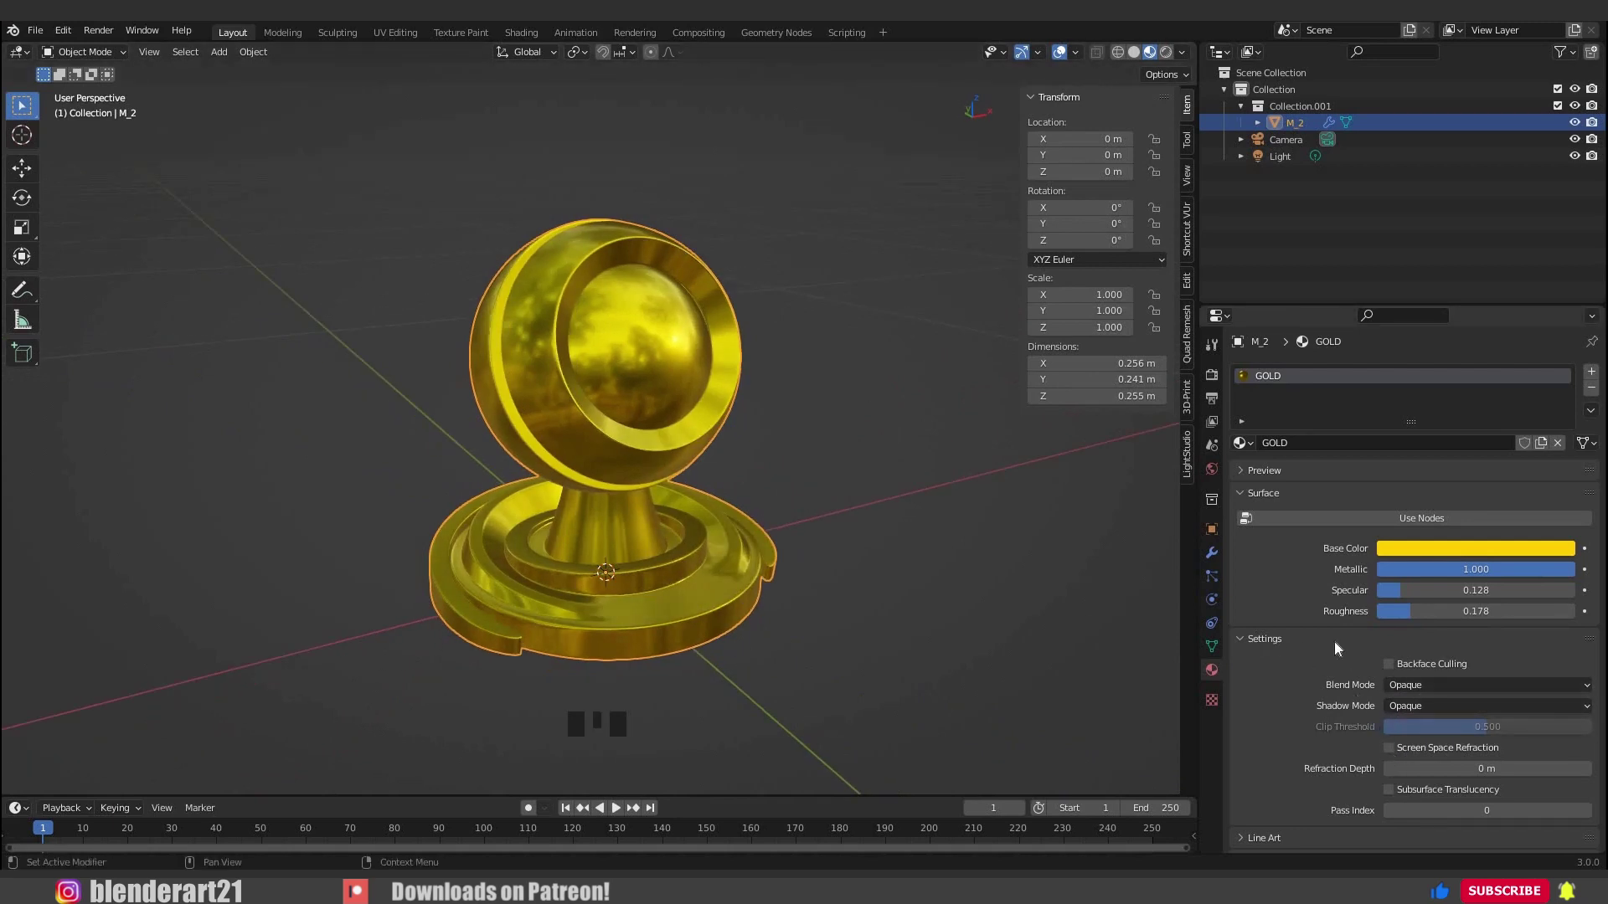
# Set both the render and viewport sampling of the Eevee engine to 128.
pyautogui.click(1213, 376)
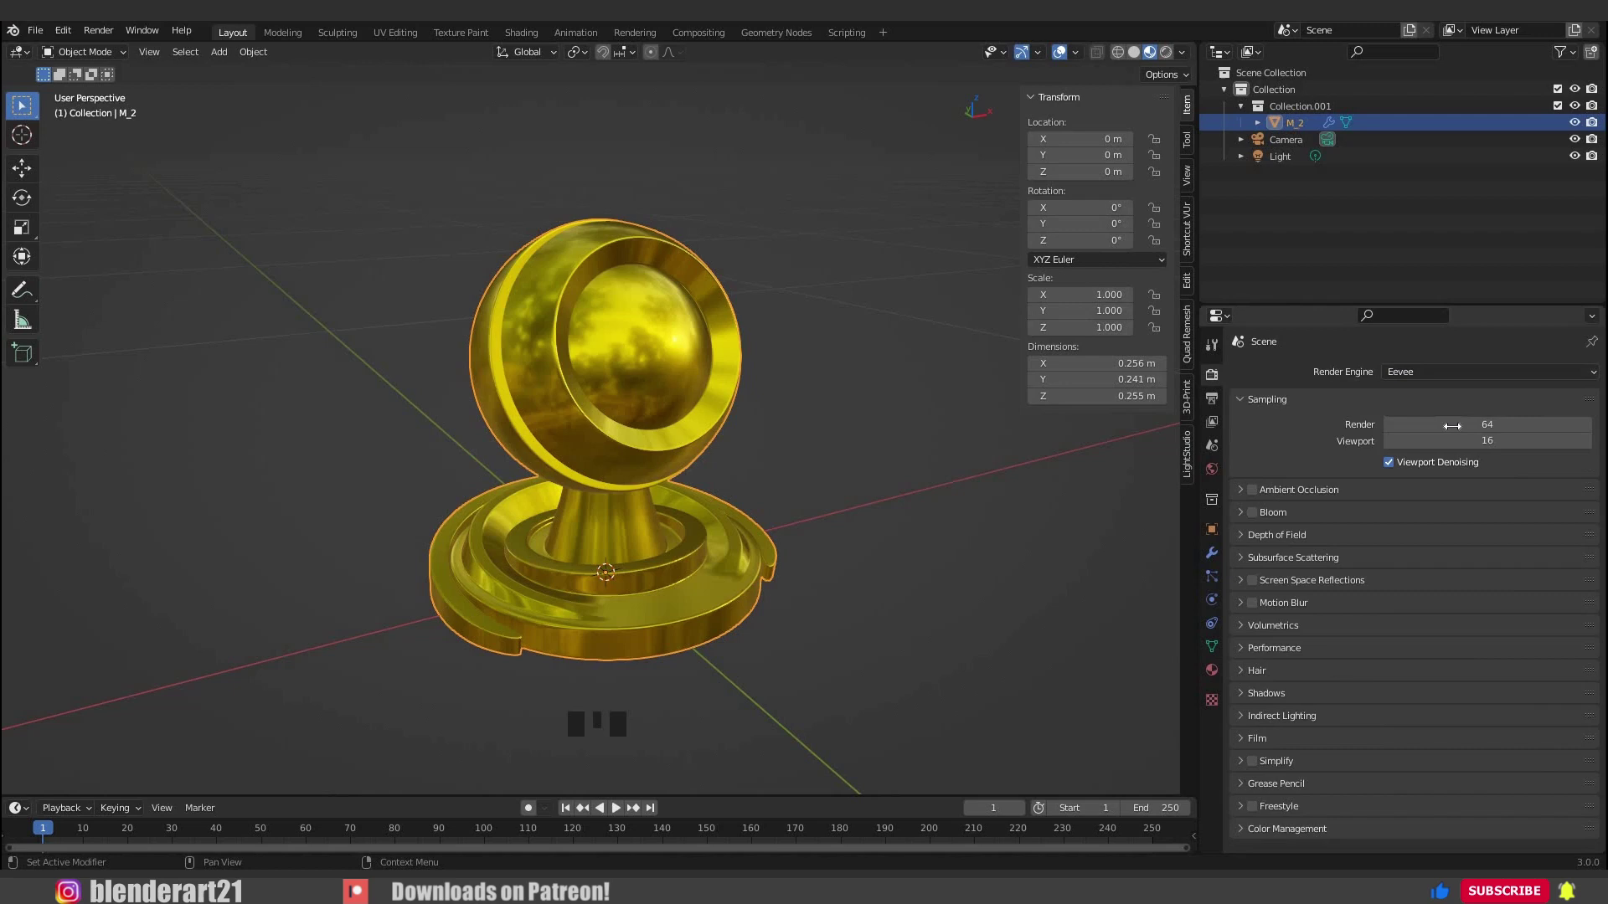
pyautogui.click(1423, 424)
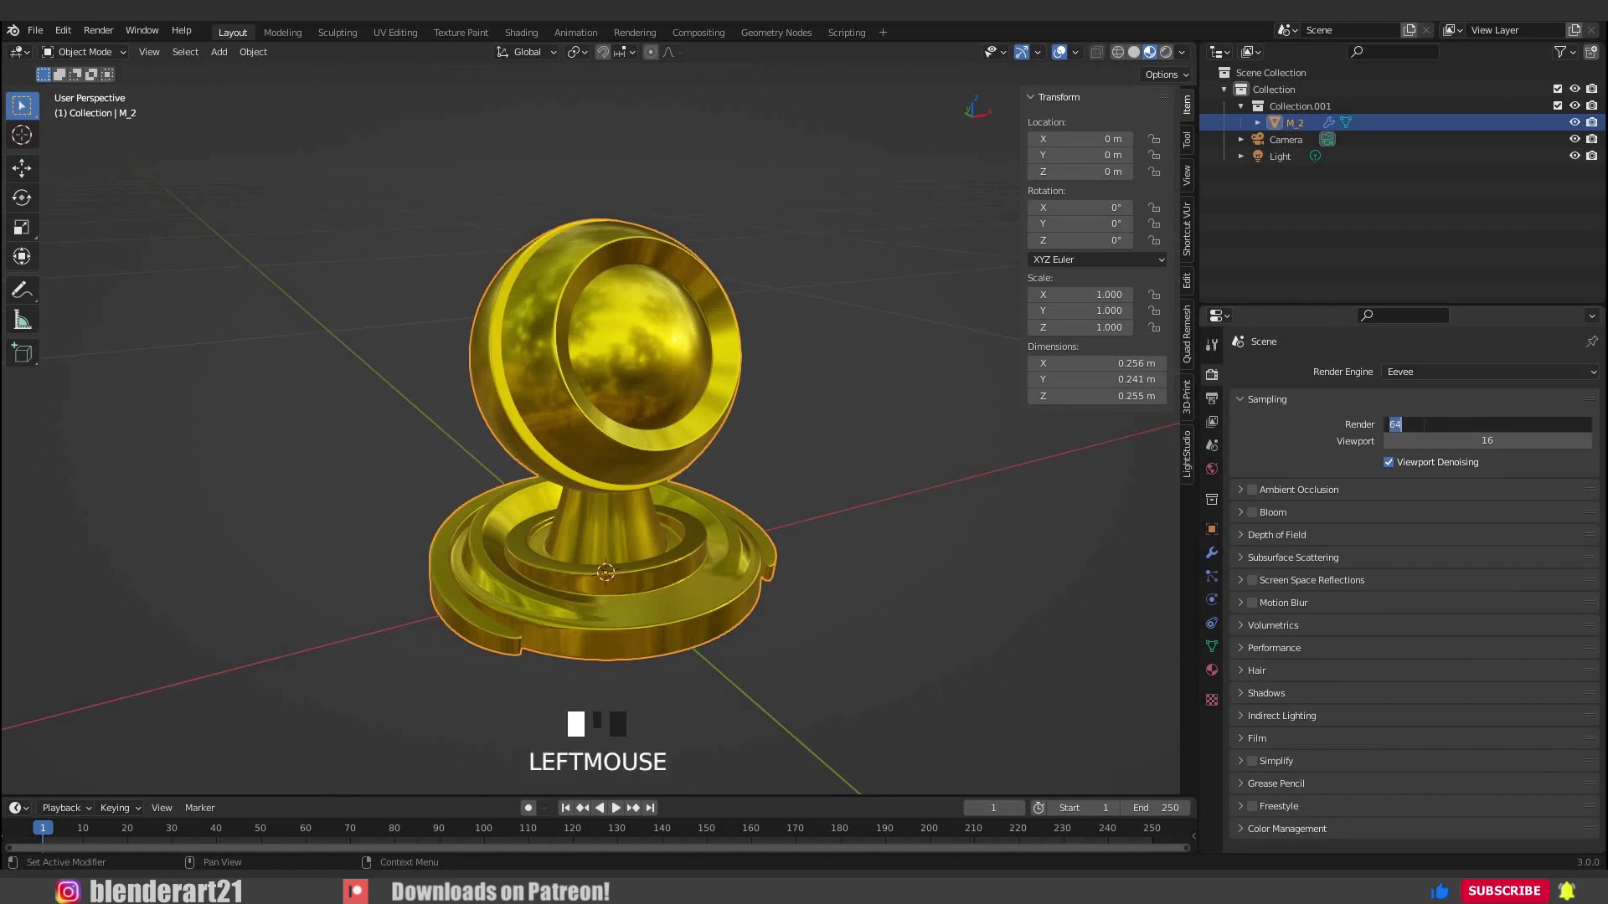
pyautogui.write('128')
pyautogui.press('Return')
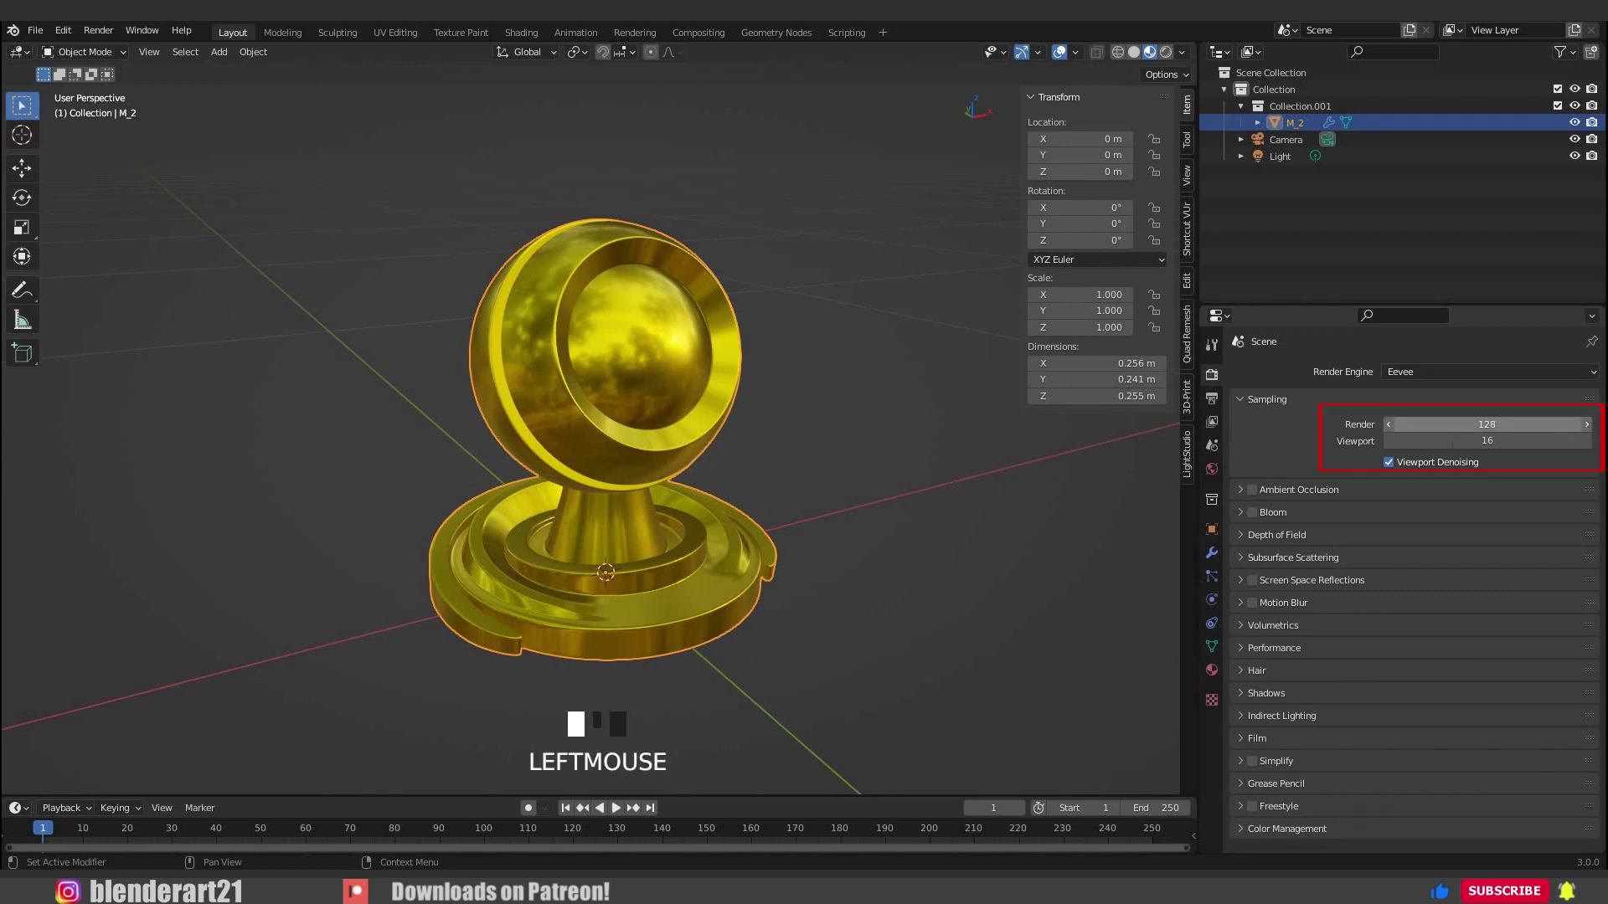
pyautogui.click(1455, 441)
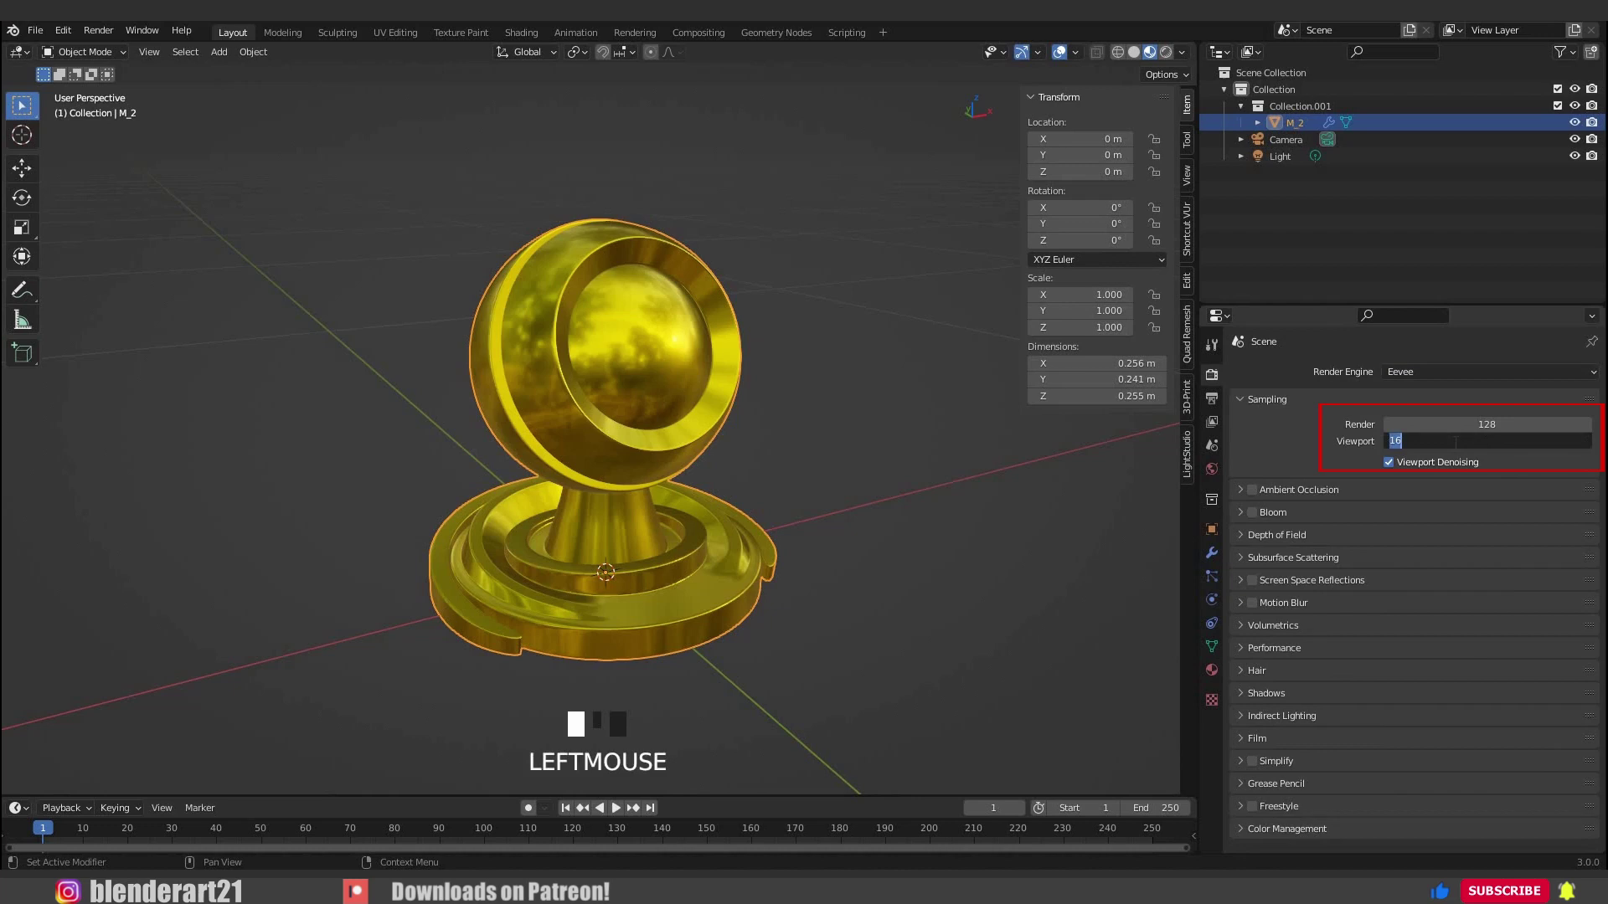
pyautogui.write('128')
pyautogui.press('Return')
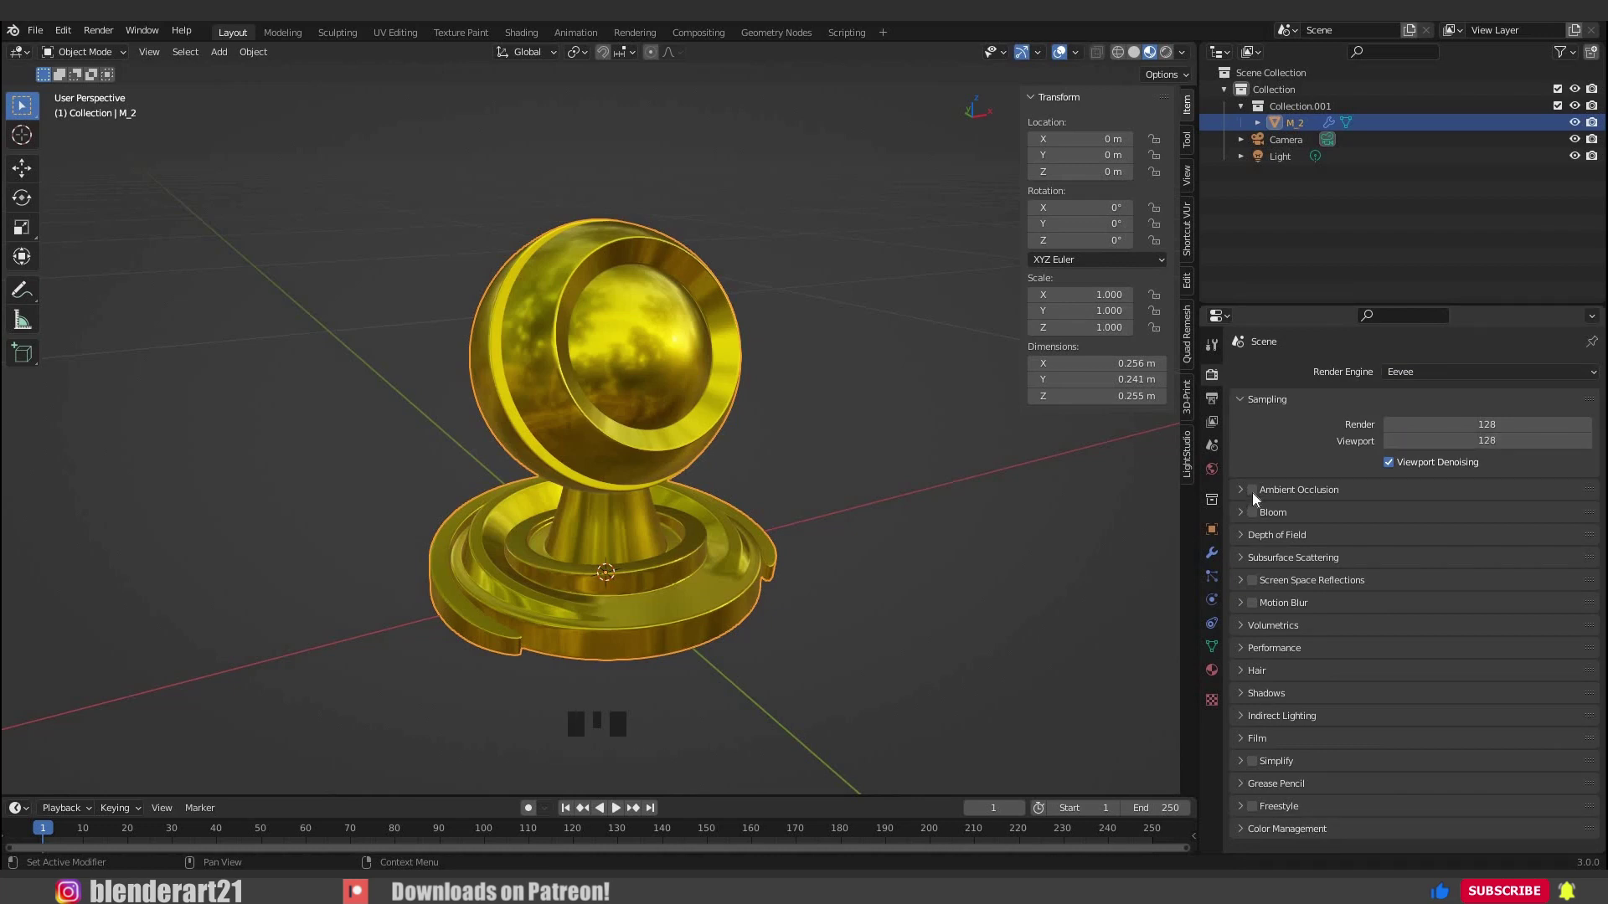
# Enable Ambient Occlusion for the scene and lower its trace precision to about 0.108.
pyautogui.click(1253, 489)
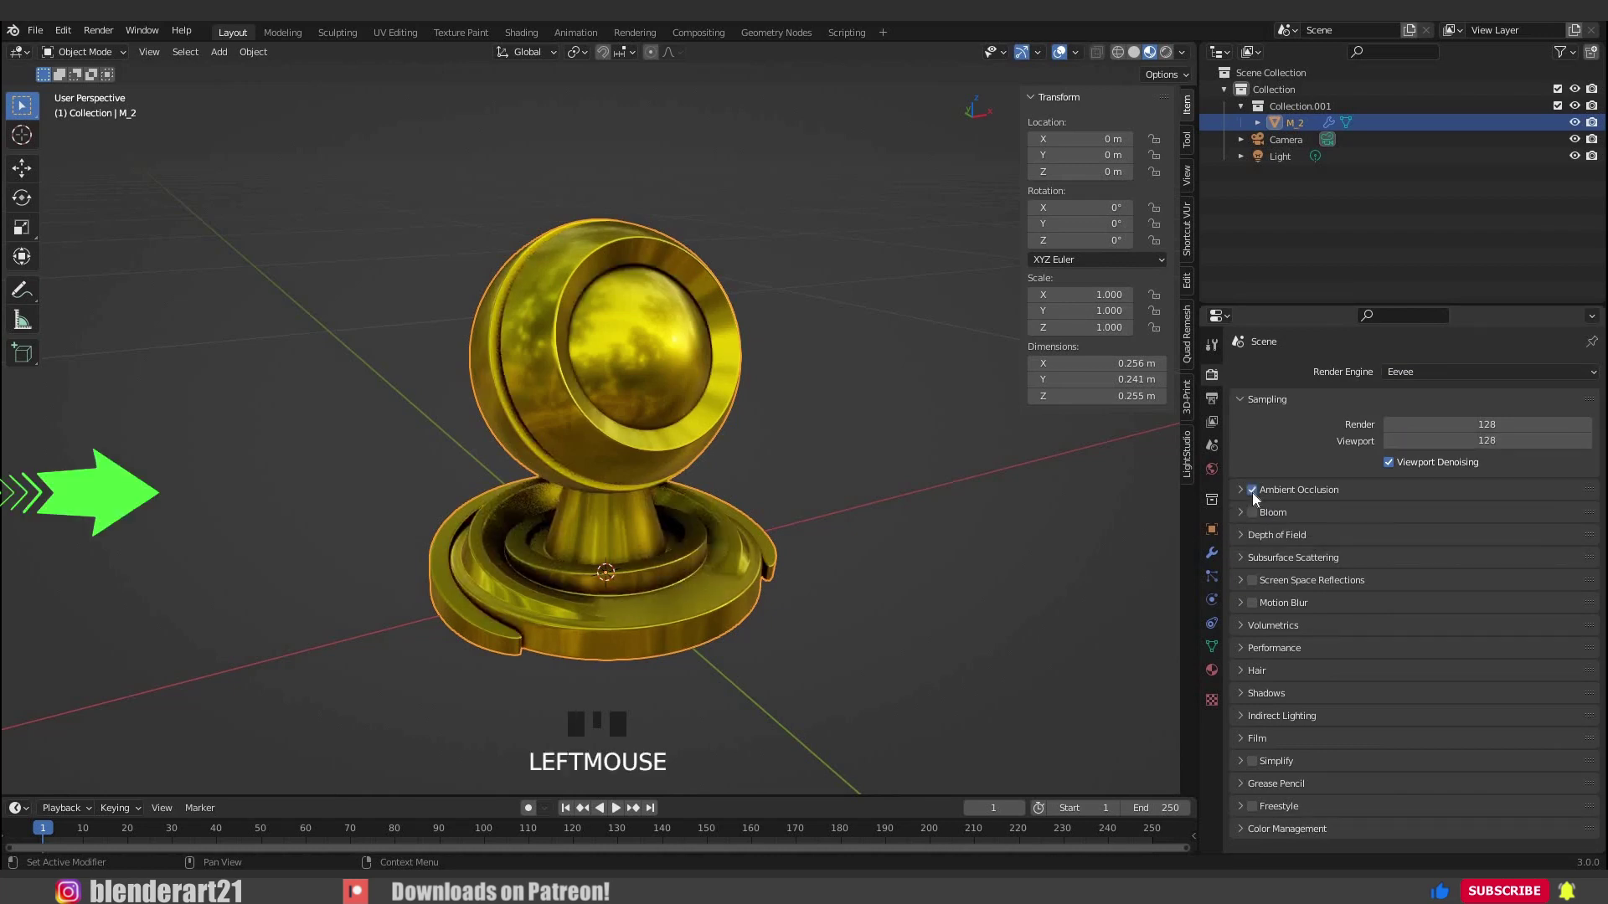
pyautogui.click(1253, 490)
pyautogui.click(1249, 491)
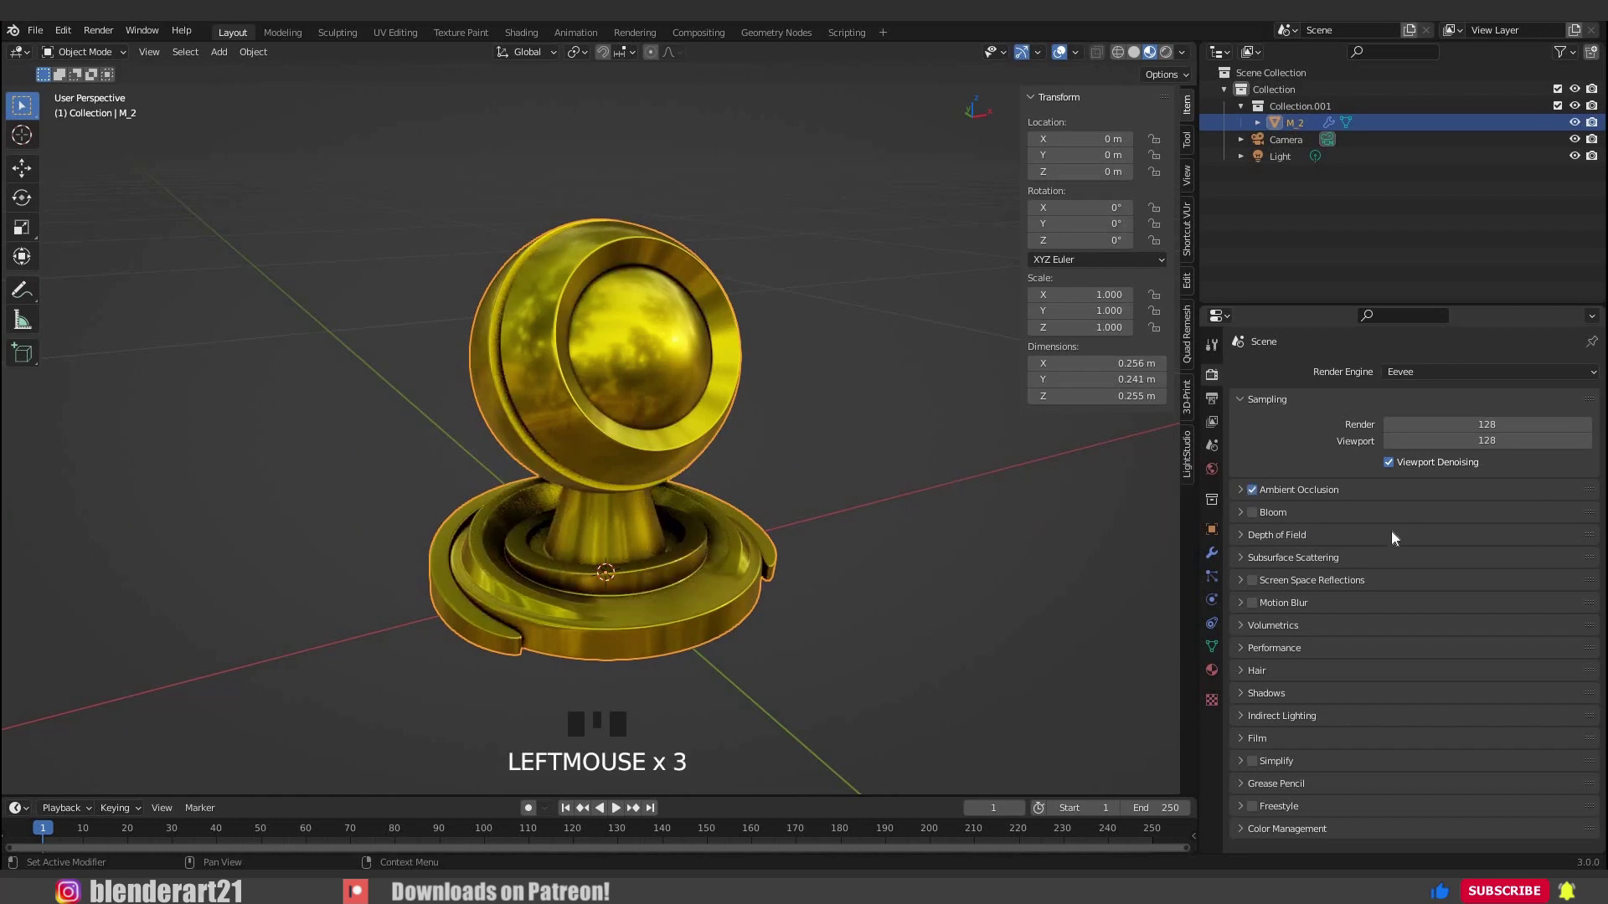
pyautogui.click(1407, 490)
pyautogui.moveTo(1426, 552); pyautogui.dragTo(1396, 552)
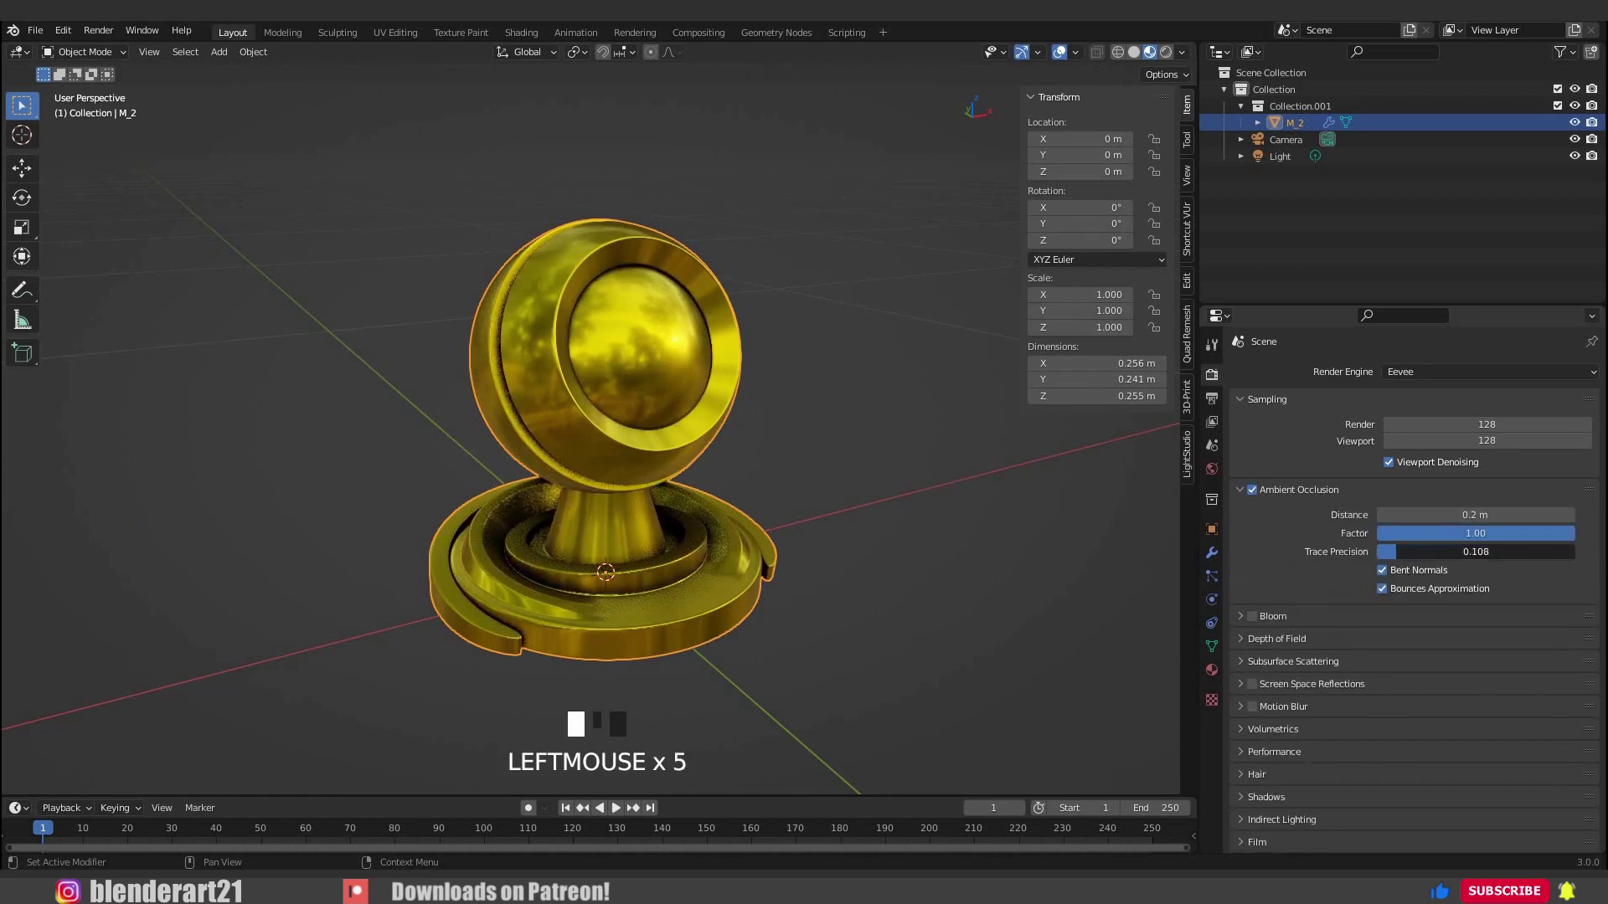
pyautogui.click(1263, 493)
# Enable Bloom for the scene and set its intensity to about 0.064.
pyautogui.click(1251, 513)
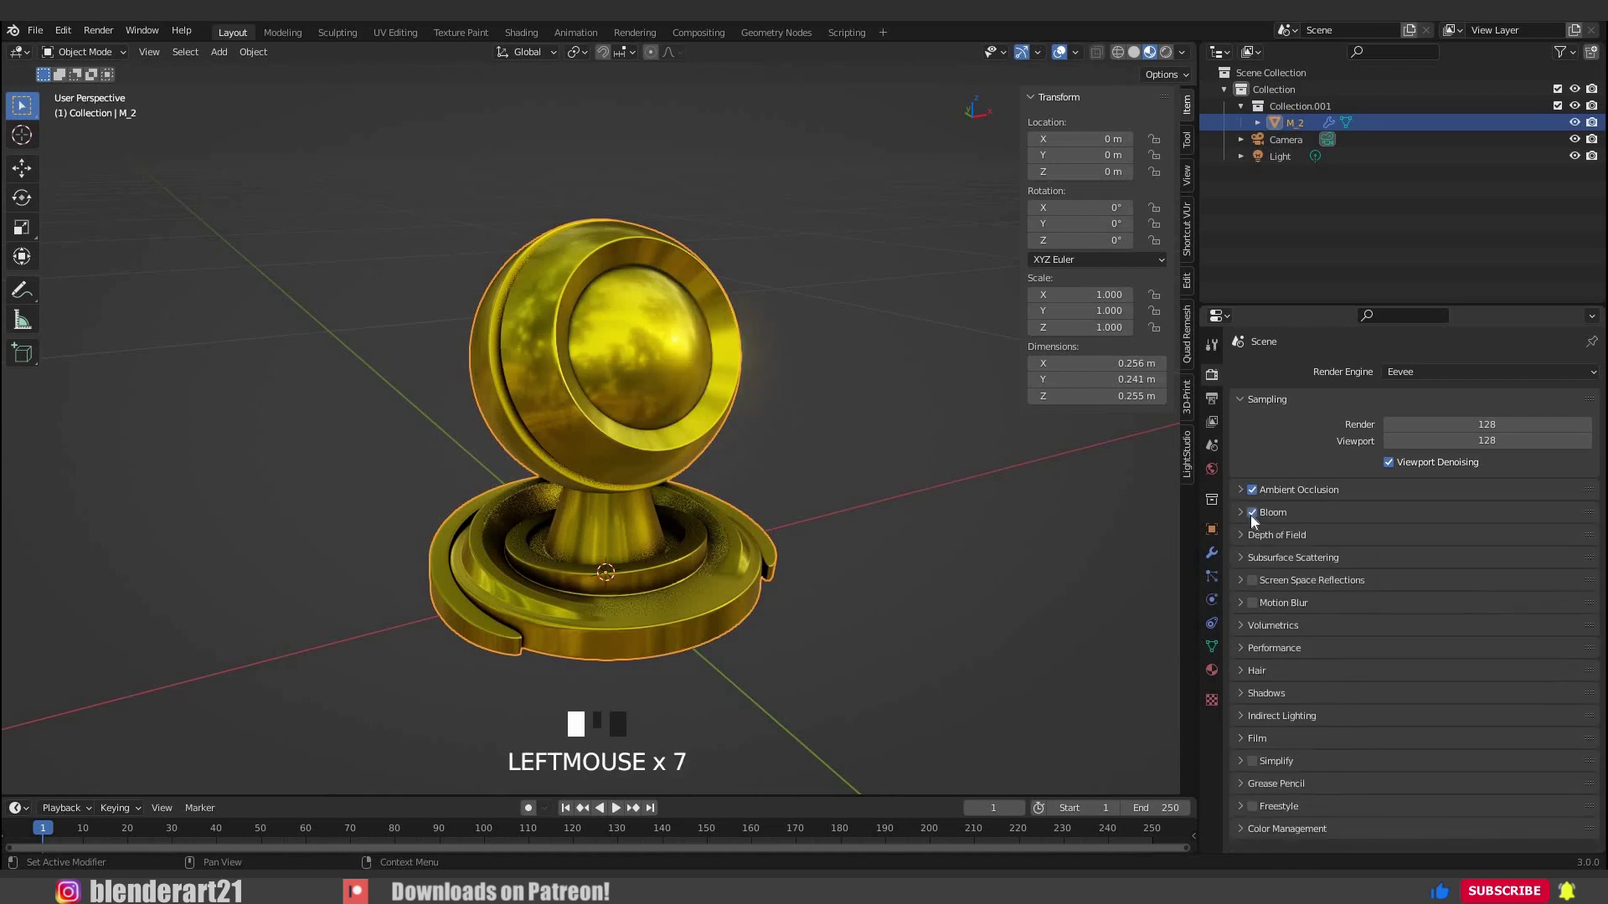
pyautogui.click(1251, 513)
pyautogui.click(1248, 514)
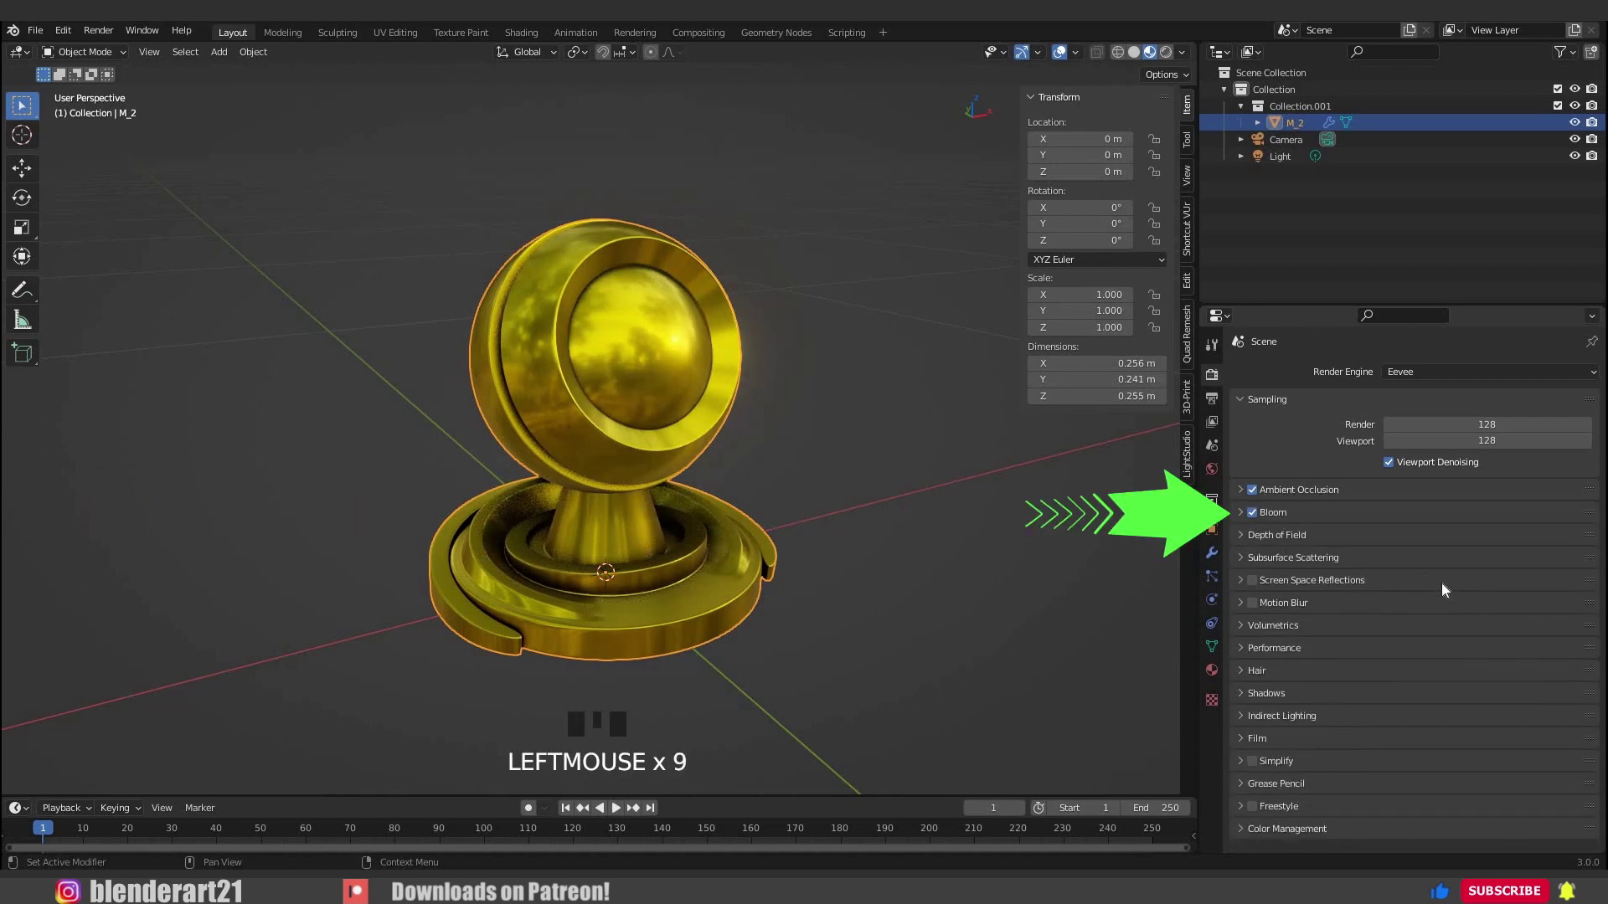
pyautogui.click(1470, 513)
pyautogui.moveTo(1477, 612)
pyautogui.mouseDown()
pyautogui.moveTo(1376, 611)
pyautogui.moveTo(1574, 611)
pyautogui.moveTo(1424, 611)
pyautogui.moveTo(1515, 611)
pyautogui.moveTo(1434, 611)
pyautogui.moveTo(1484, 612)
pyautogui.mouseUp()
pyautogui.click(1244, 512)
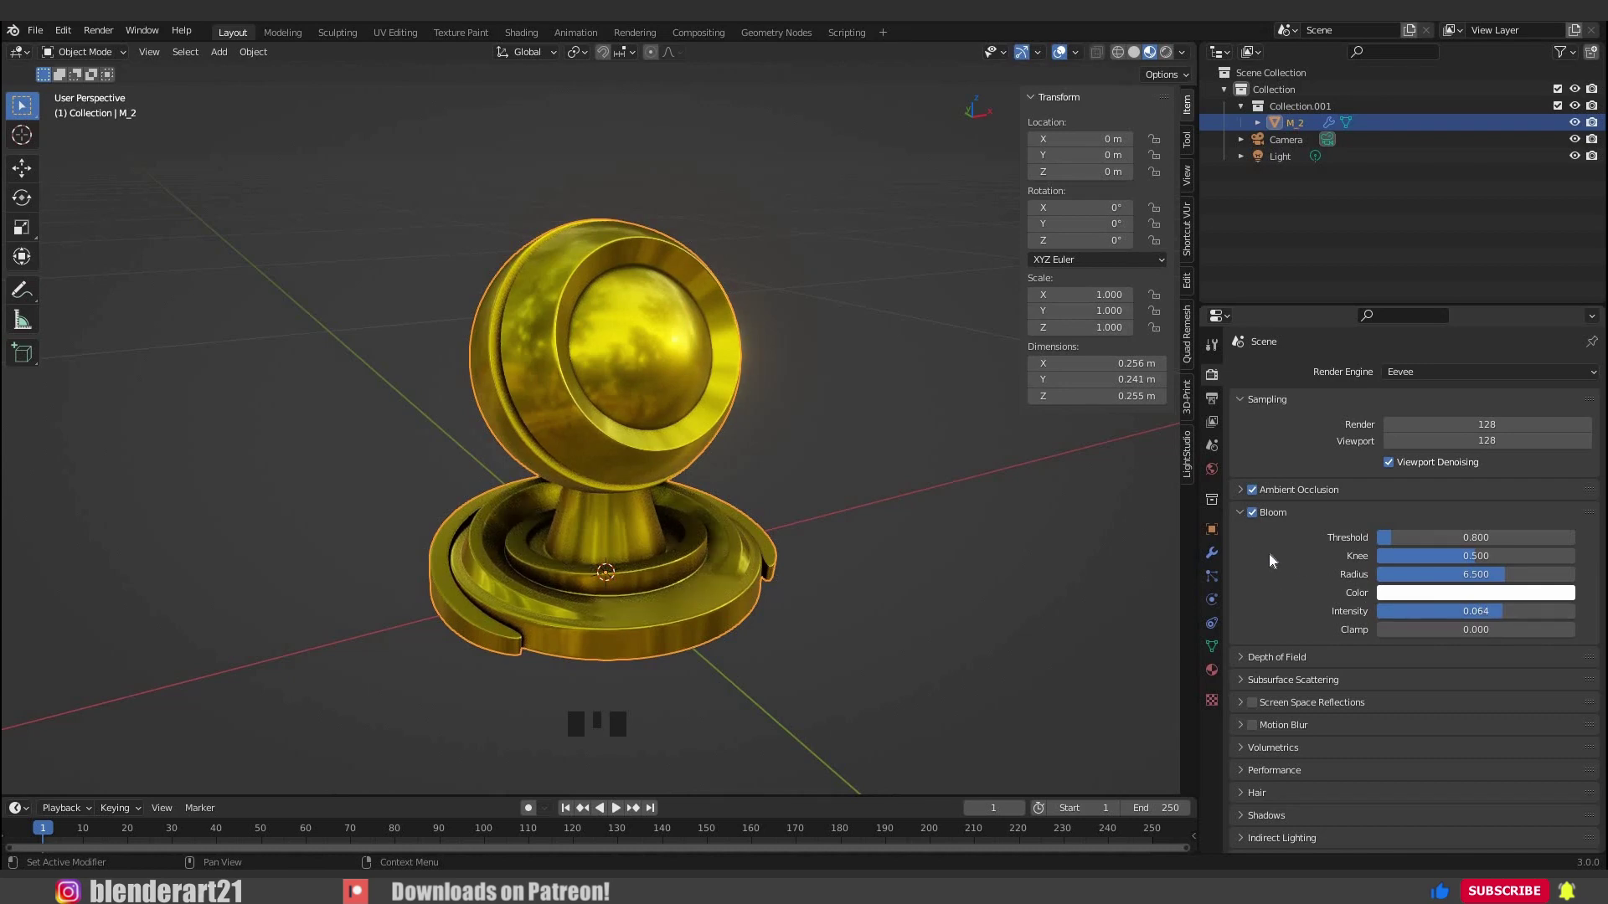
# Enable Screen Space Reflections, expand its settings and inspect the reflections on the gold model.
pyautogui.click(1252, 580)
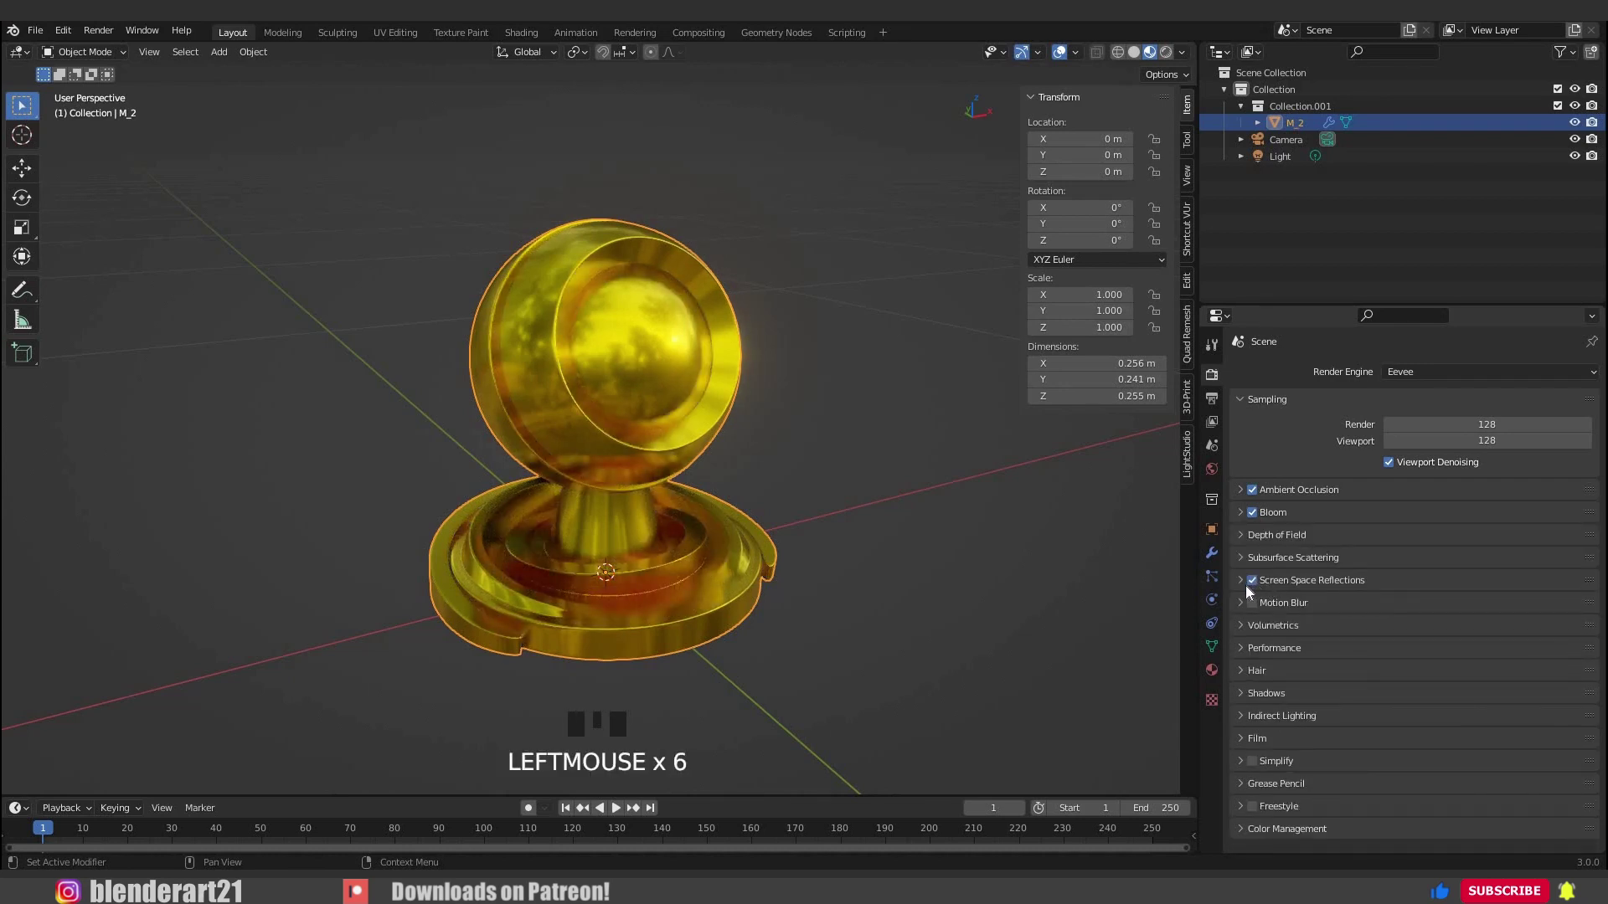
pyautogui.click(1375, 588)
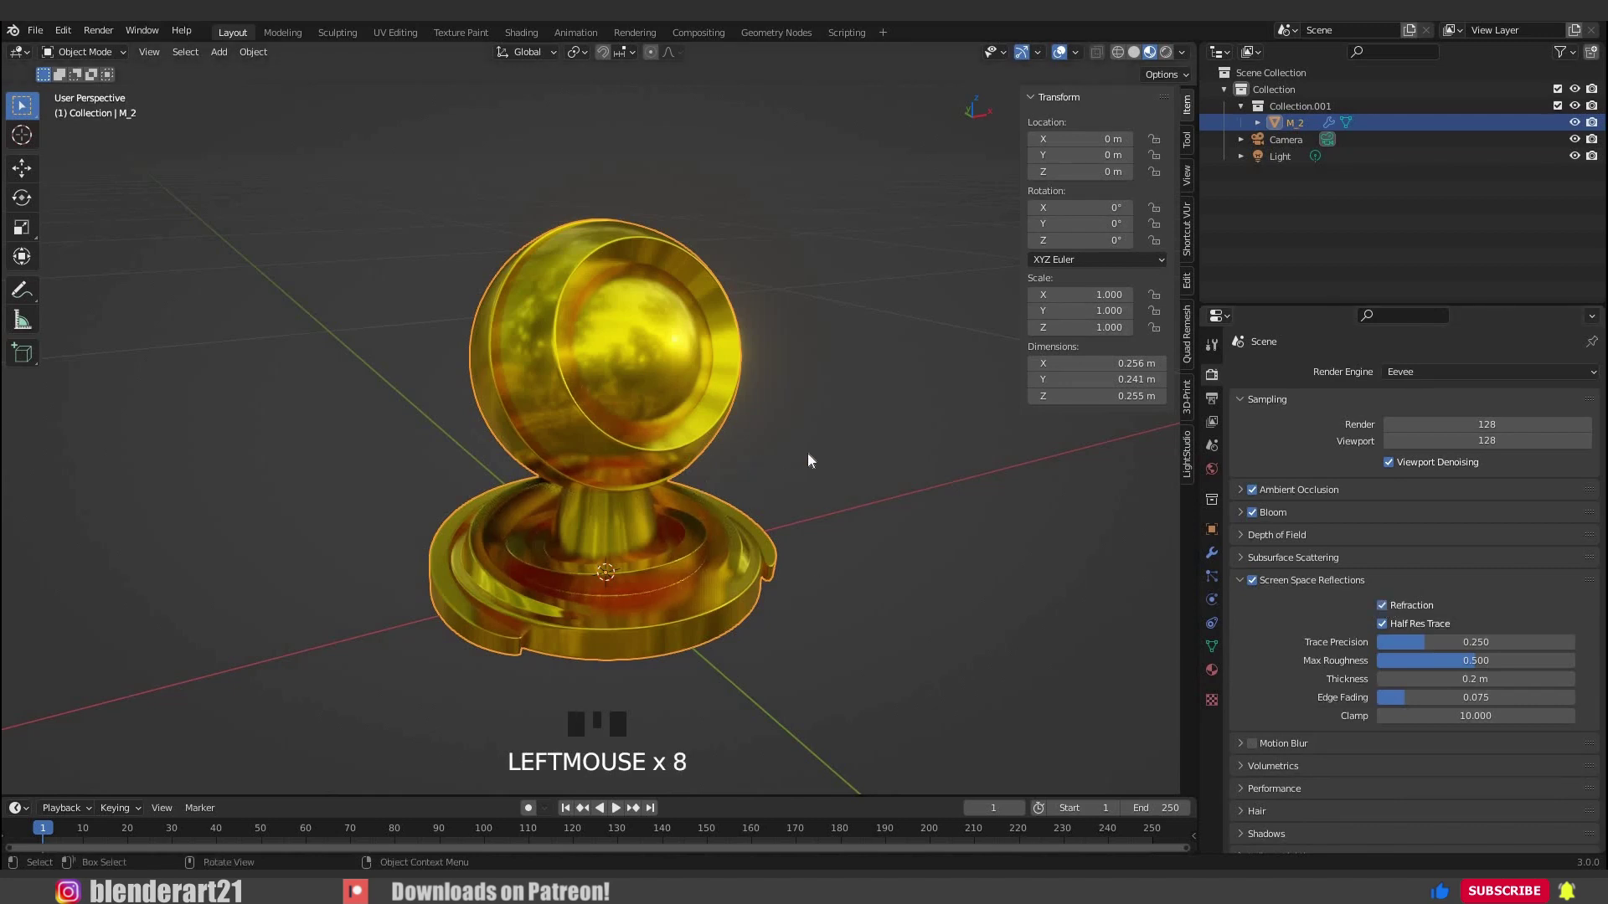
pyautogui.scroll(2, 807, 455)
pyautogui.moveTo(747, 474); pyautogui.dragTo(705, 397, button='middle')
pyautogui.scroll(-2, 754, 474)
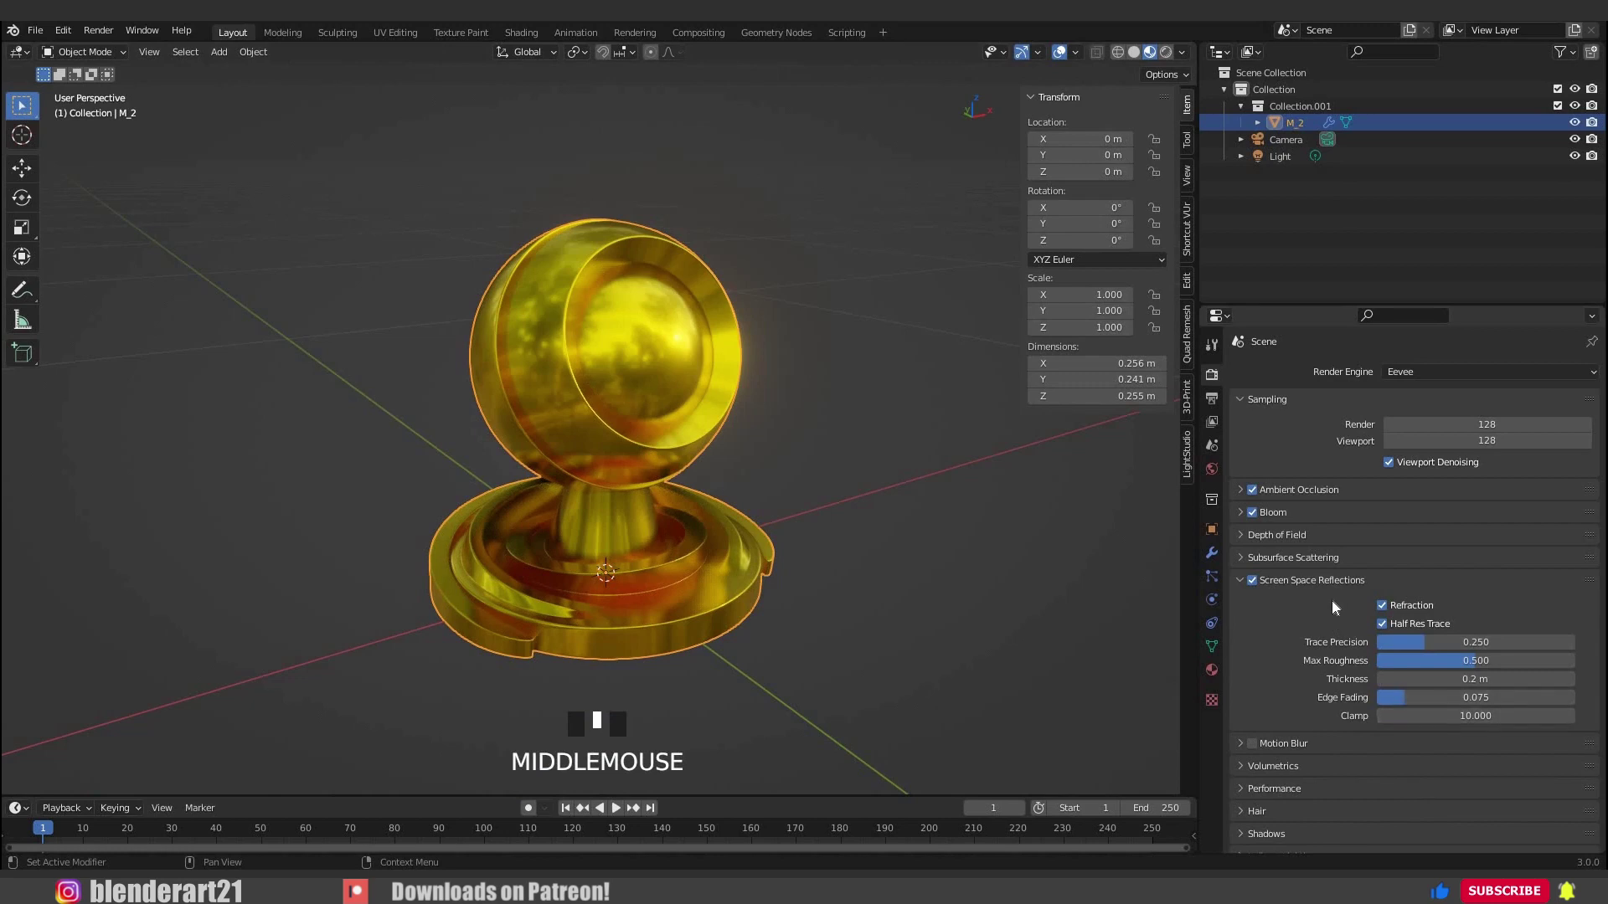
# Set the shadow cube size and cascade size to 2048 px and enable High Bit Depth.
pyautogui.scroll(-4, 1333, 599)
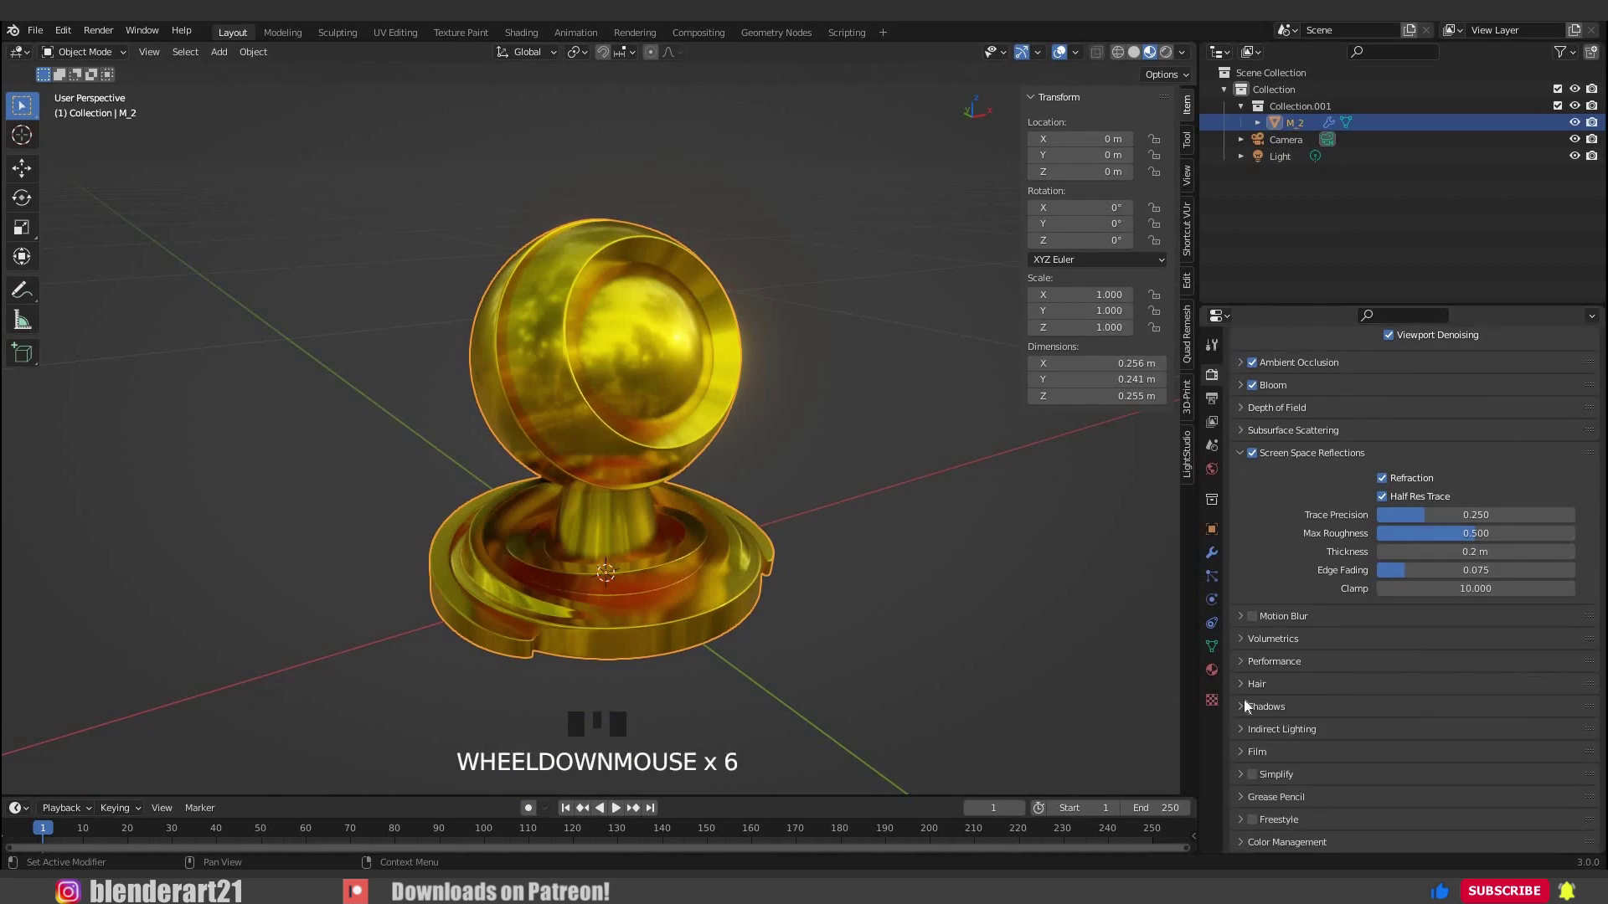
pyautogui.click(1284, 706)
pyautogui.click(1425, 731)
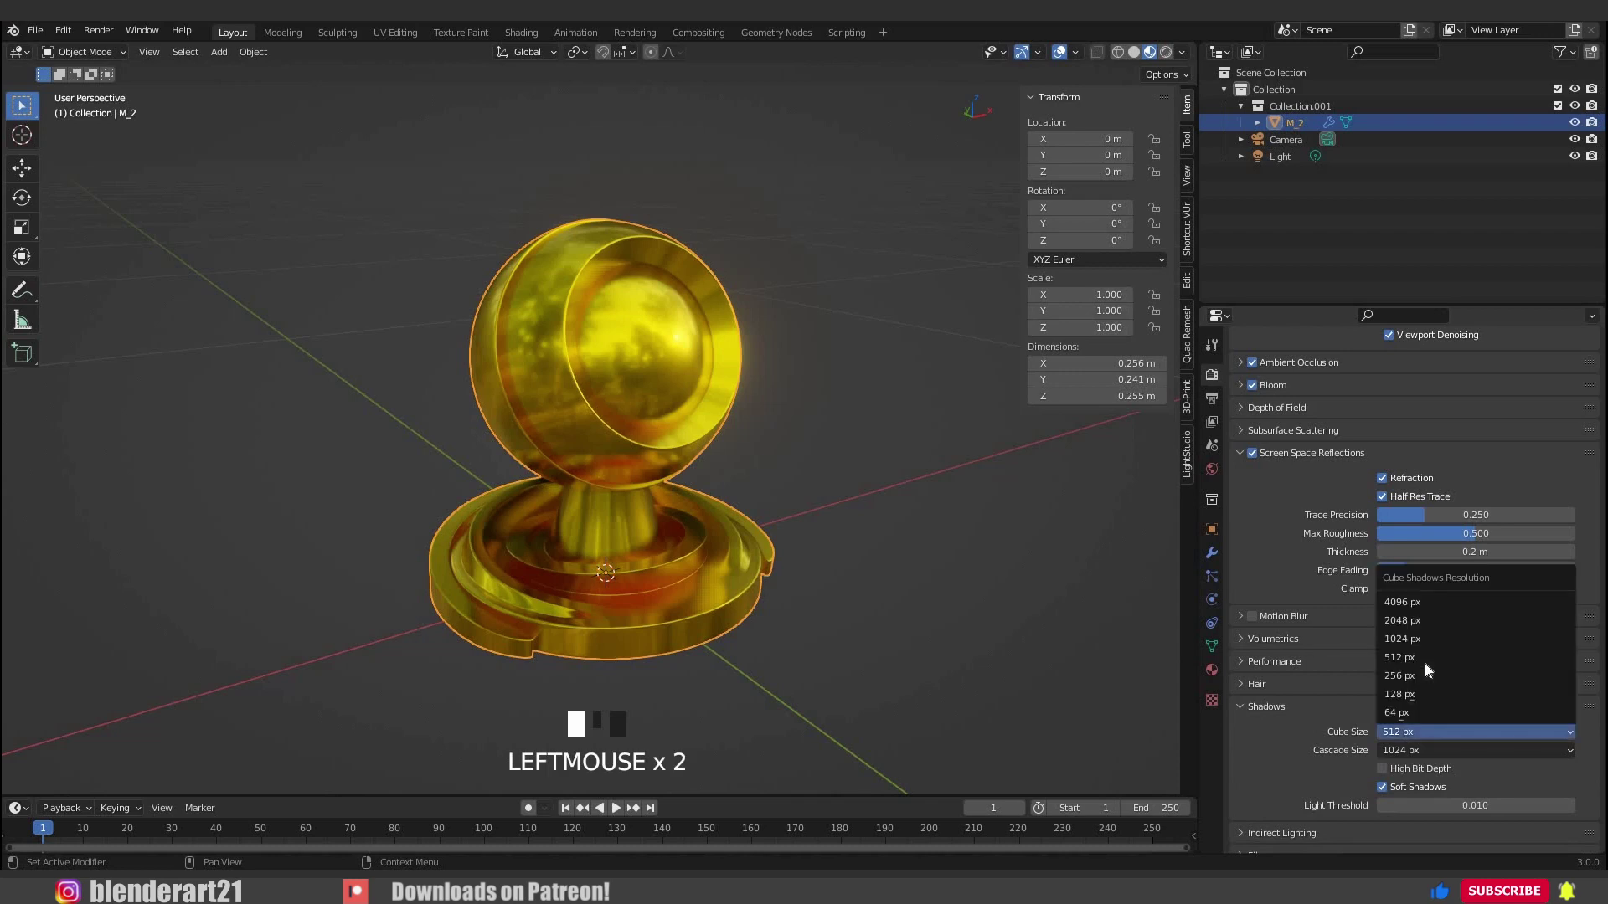
pyautogui.click(1424, 621)
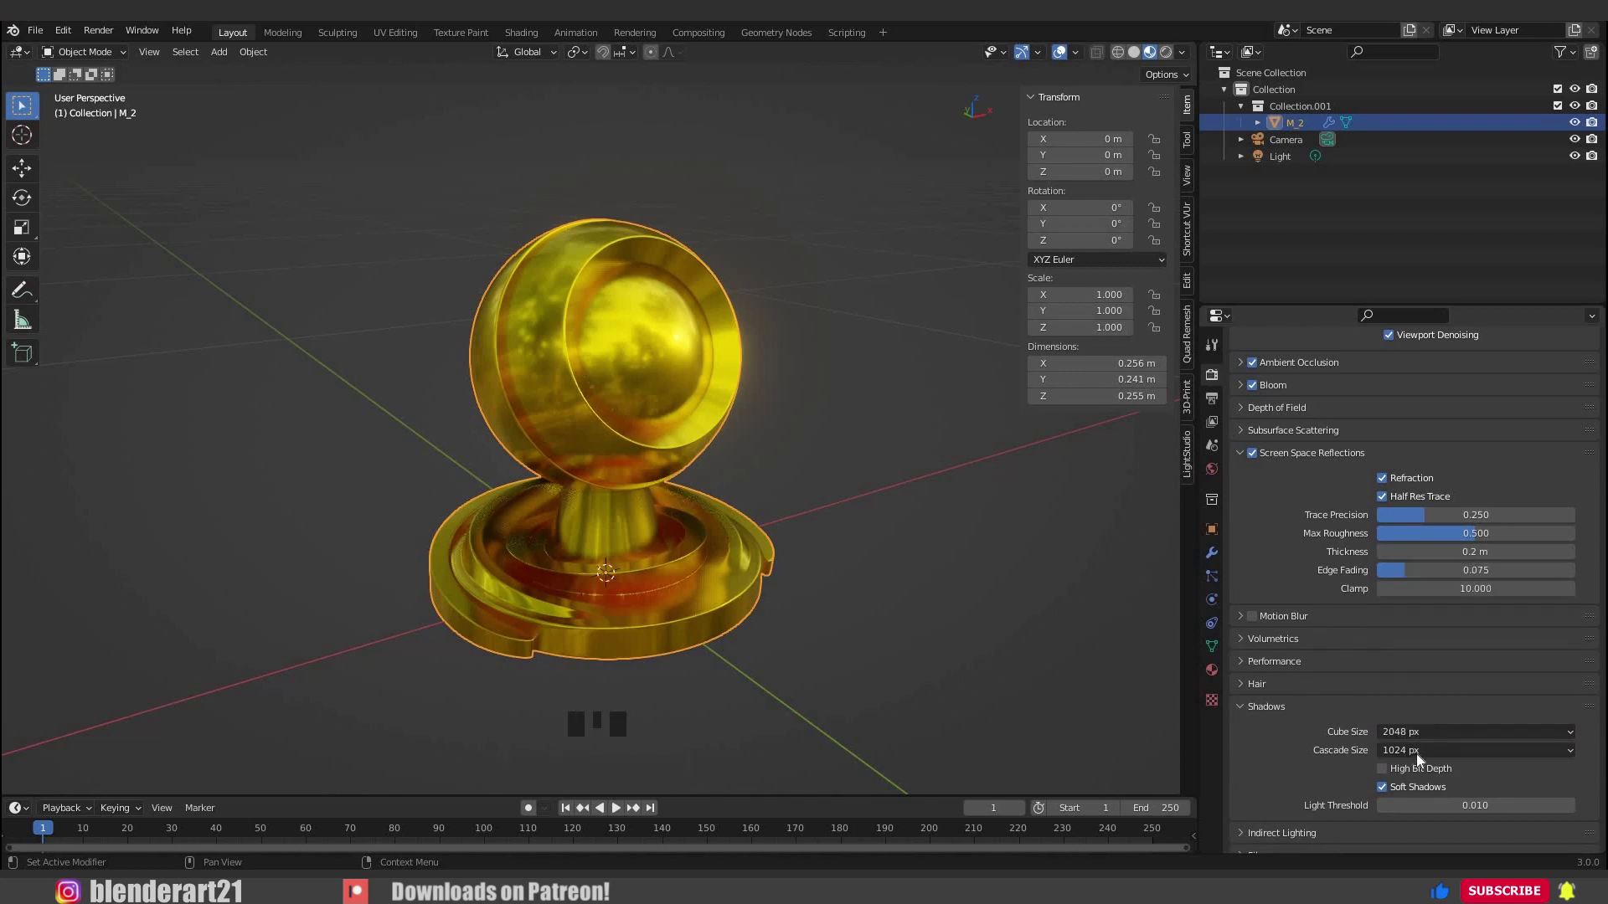
pyautogui.click(1473, 751)
pyautogui.click(1423, 657)
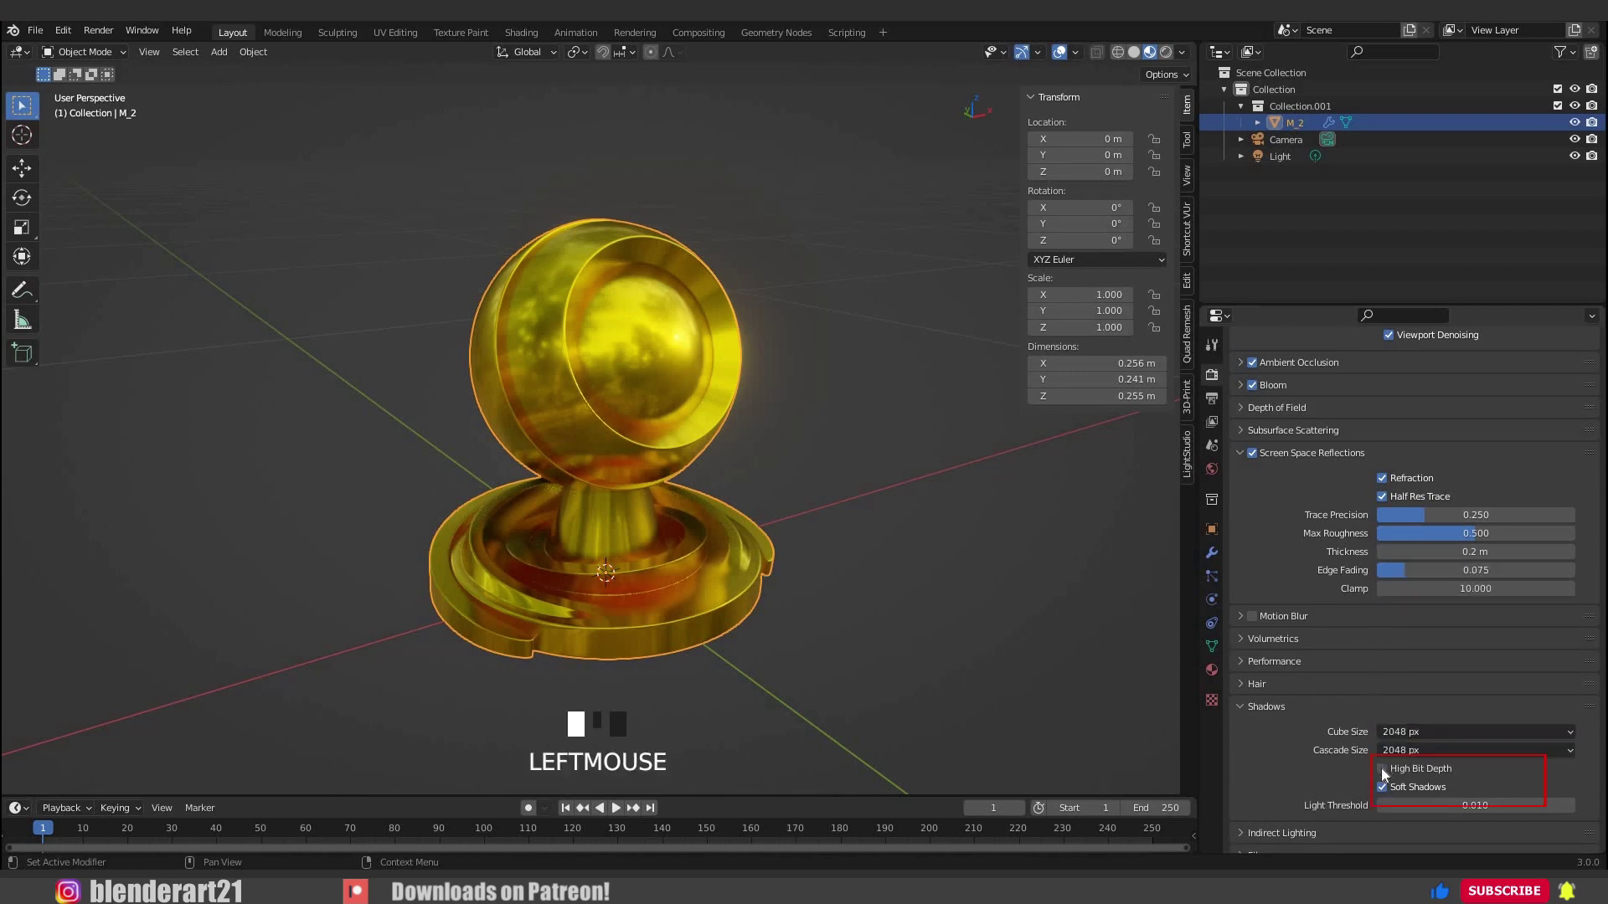
pyautogui.click(1381, 768)
pyautogui.moveTo(921, 557)
pyautogui.mouseDown(button='middle')
pyautogui.moveTo(847, 546)
pyautogui.moveTo(912, 564)
pyautogui.moveTo(897, 574)
pyautogui.mouseUp(button='middle')
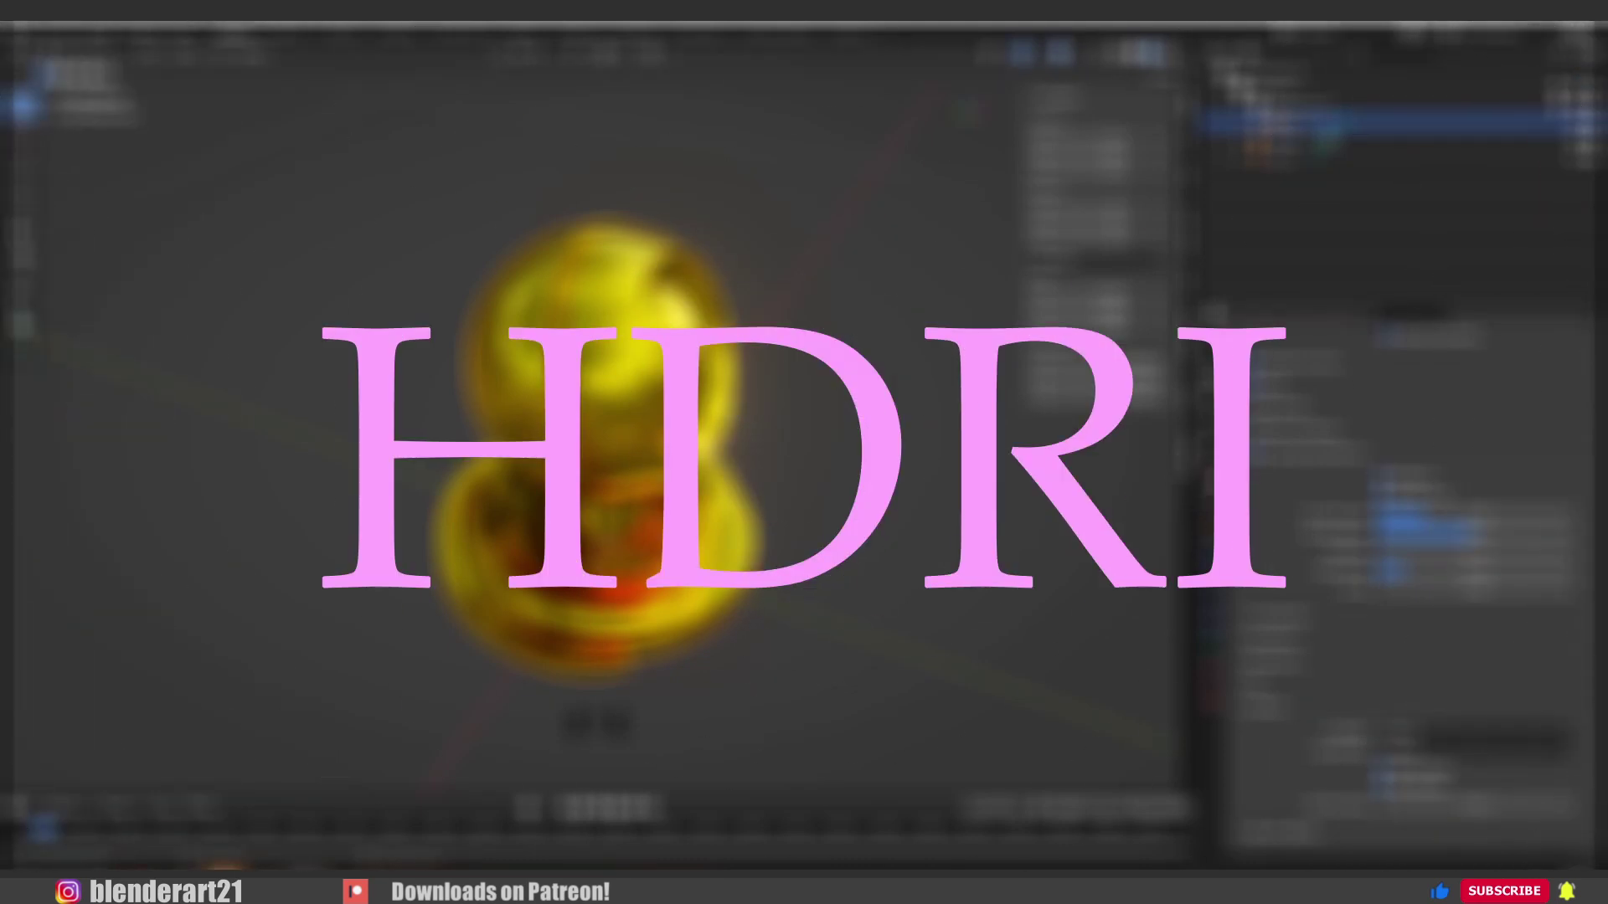
# Assign an Environment Texture to the World background color.
pyautogui.click(1211, 469)
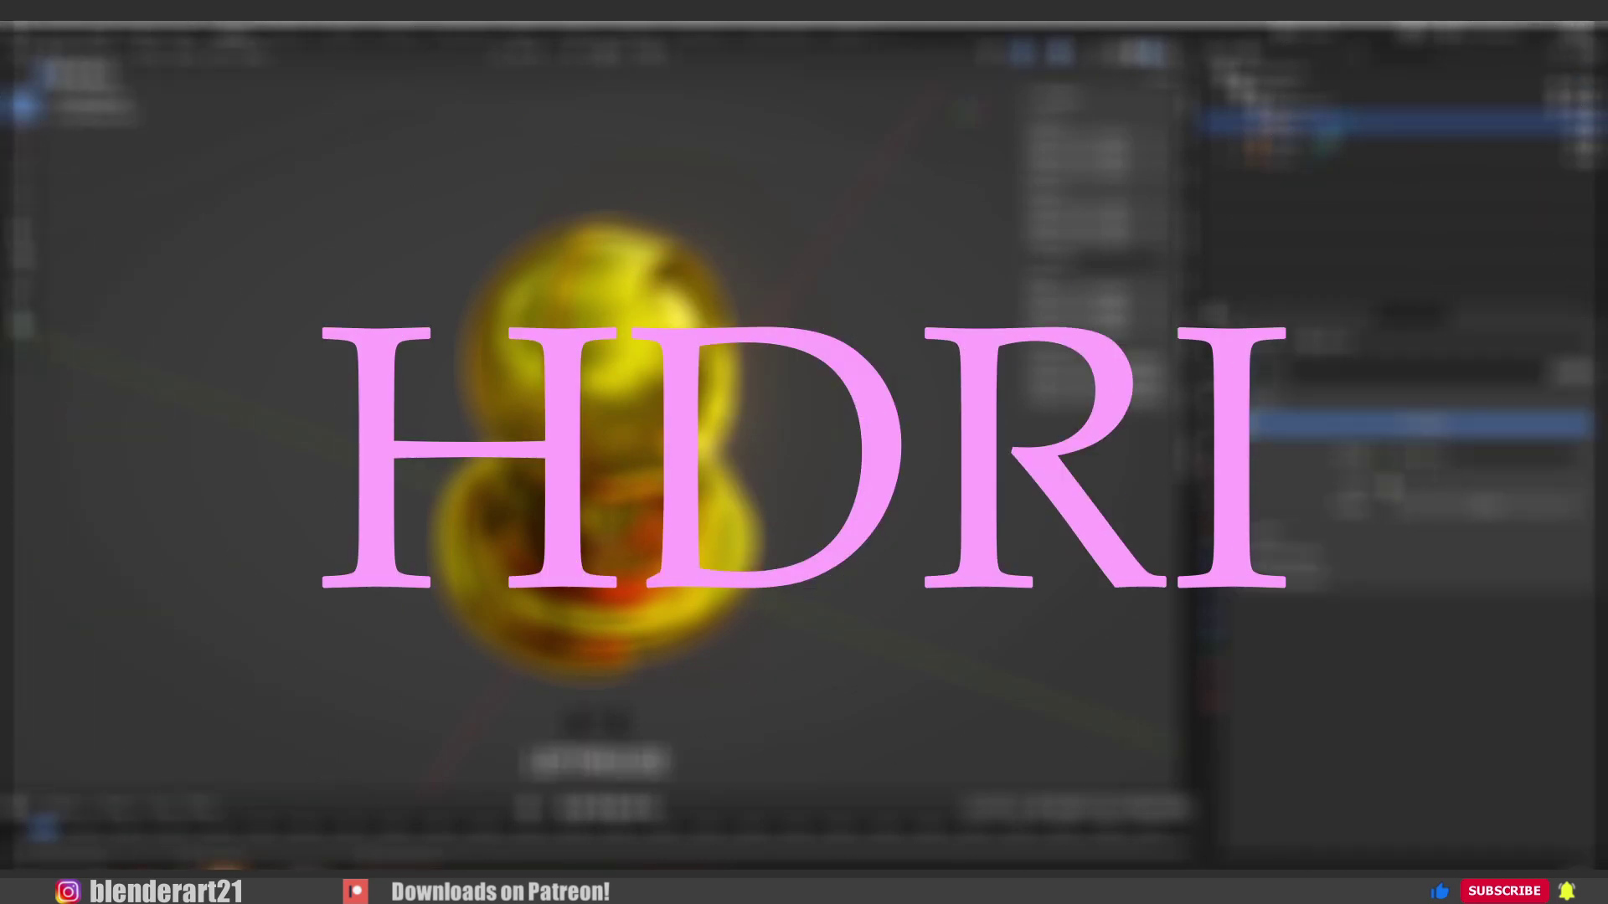
pyautogui.click(1383, 484)
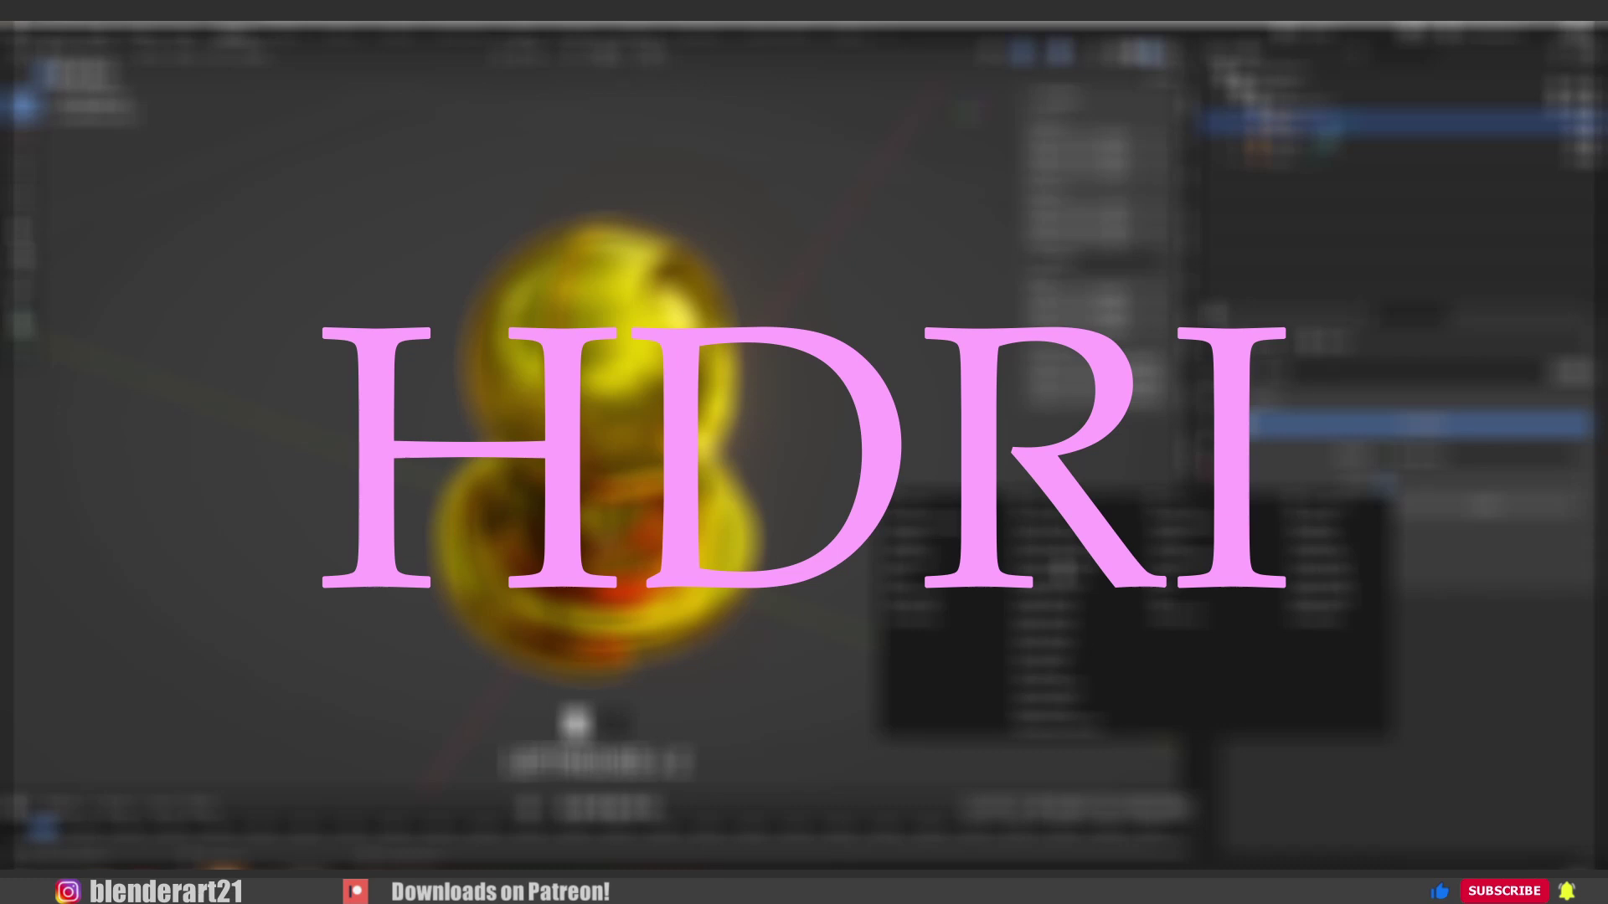
pyautogui.click(1073, 558)
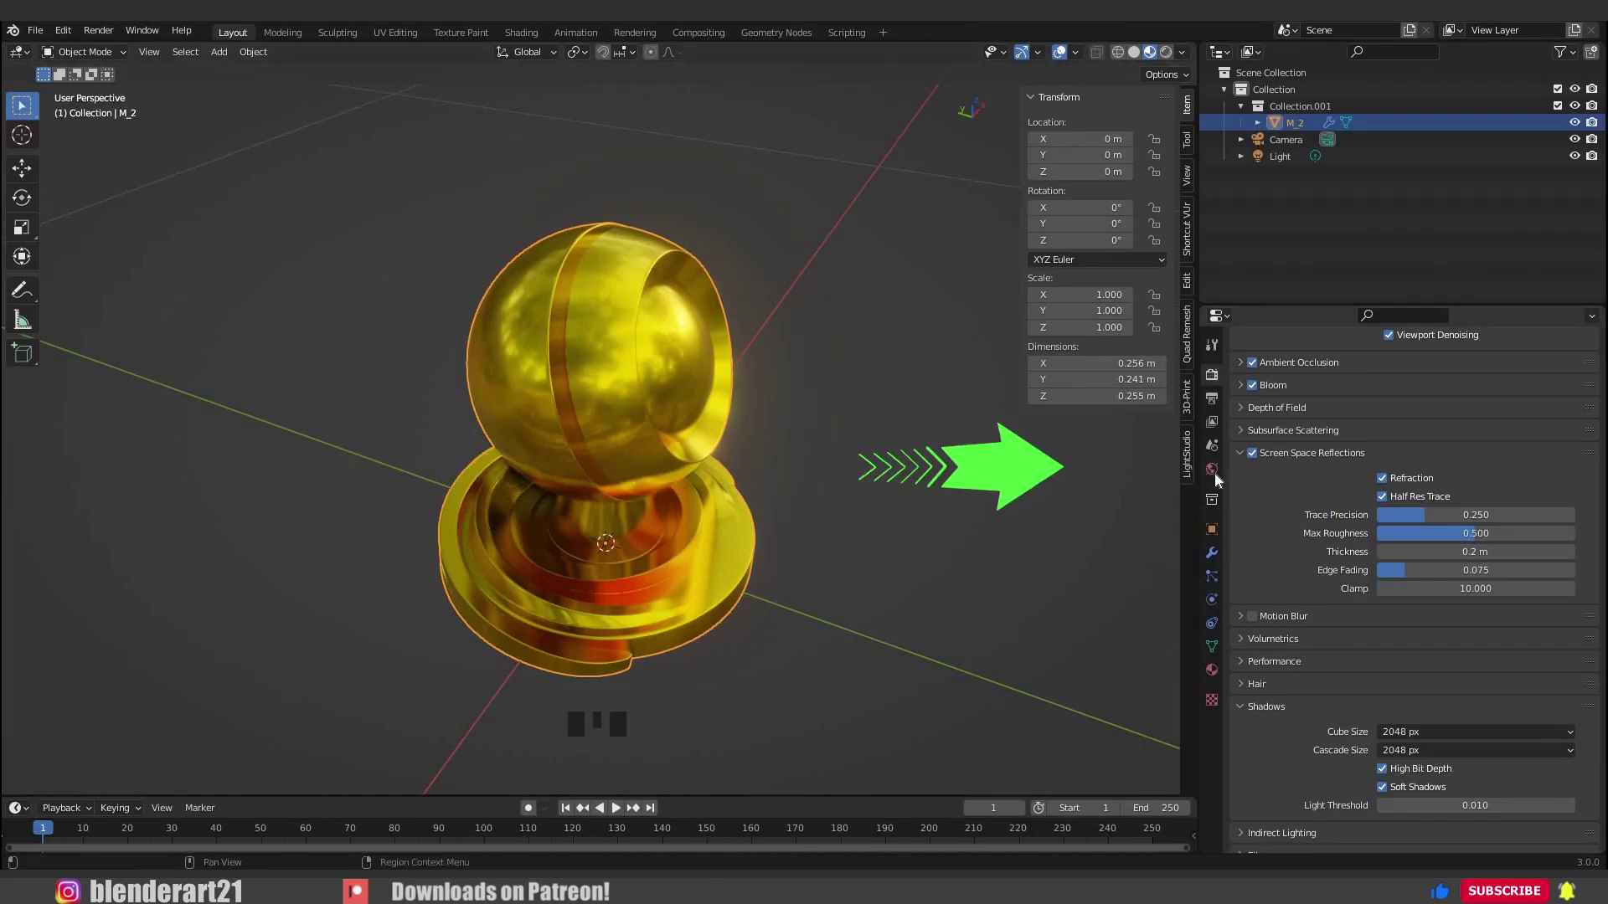
pyautogui.click(1211, 469)
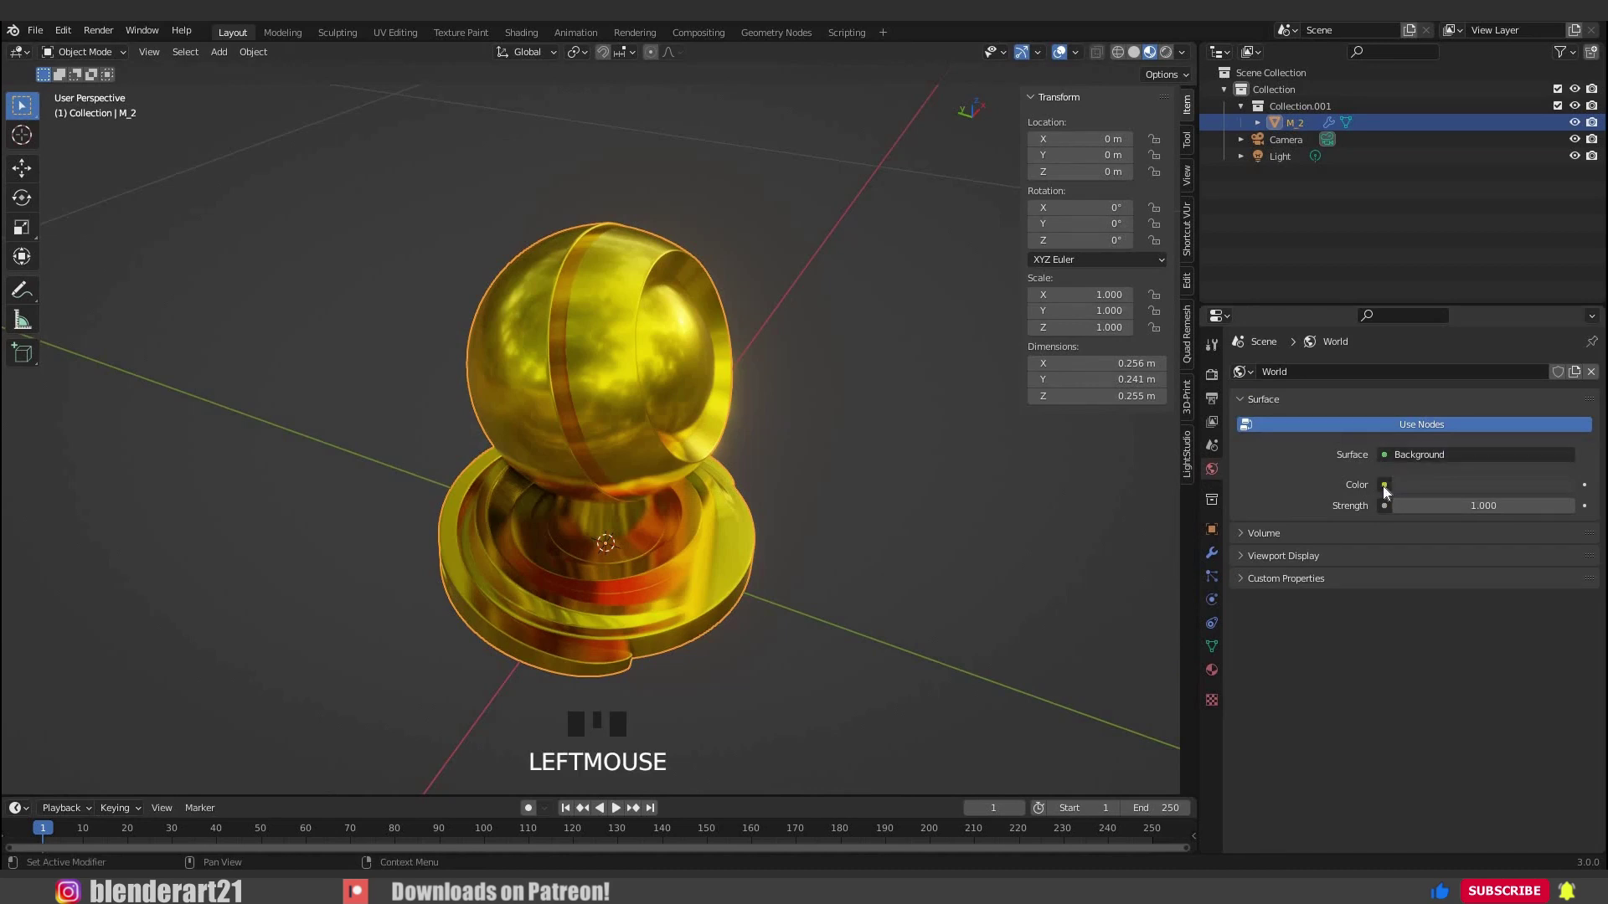
pyautogui.click(1384, 485)
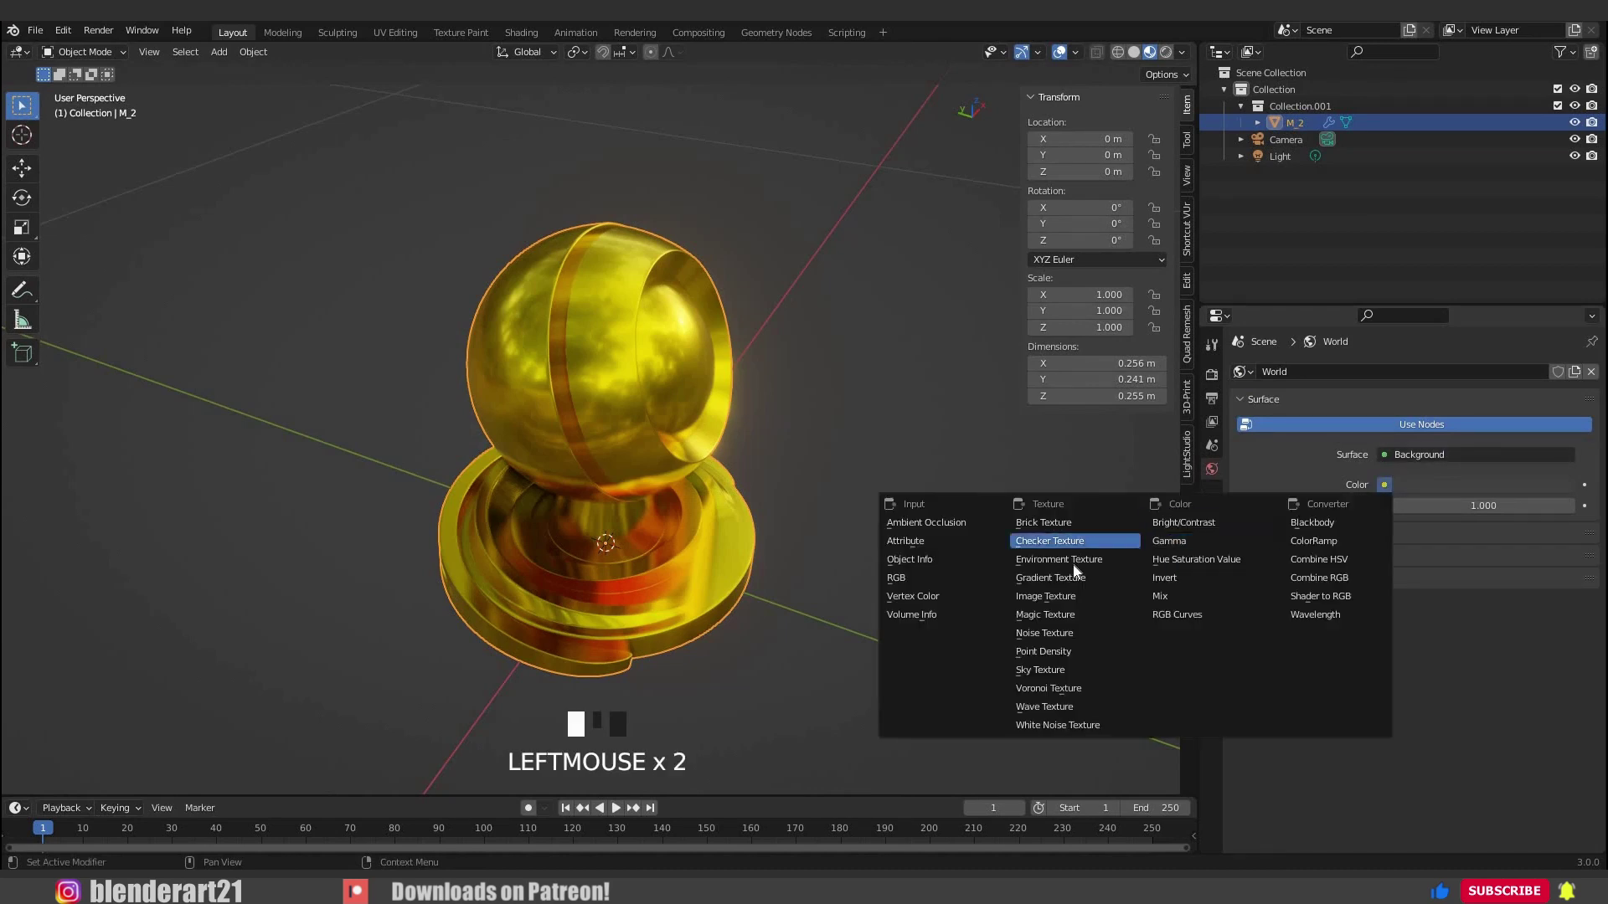
# Open the Ehingen Hillside HDRI on the Poly Haven website and download it as a 2K EXR.
pyautogui.press('Return')
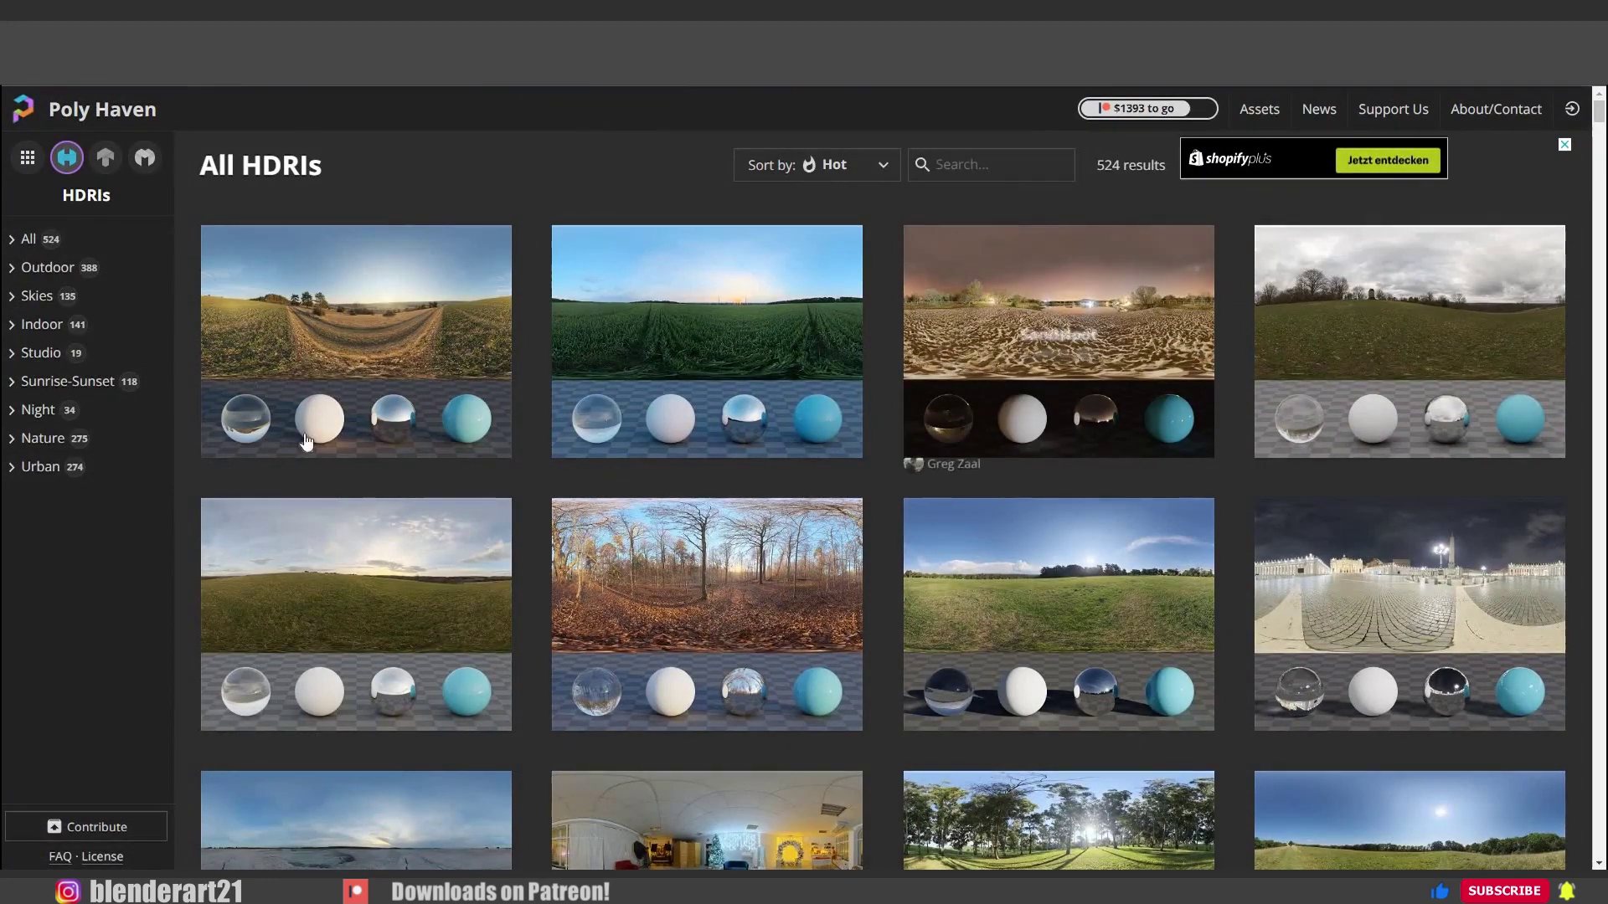
pyautogui.click(411, 355)
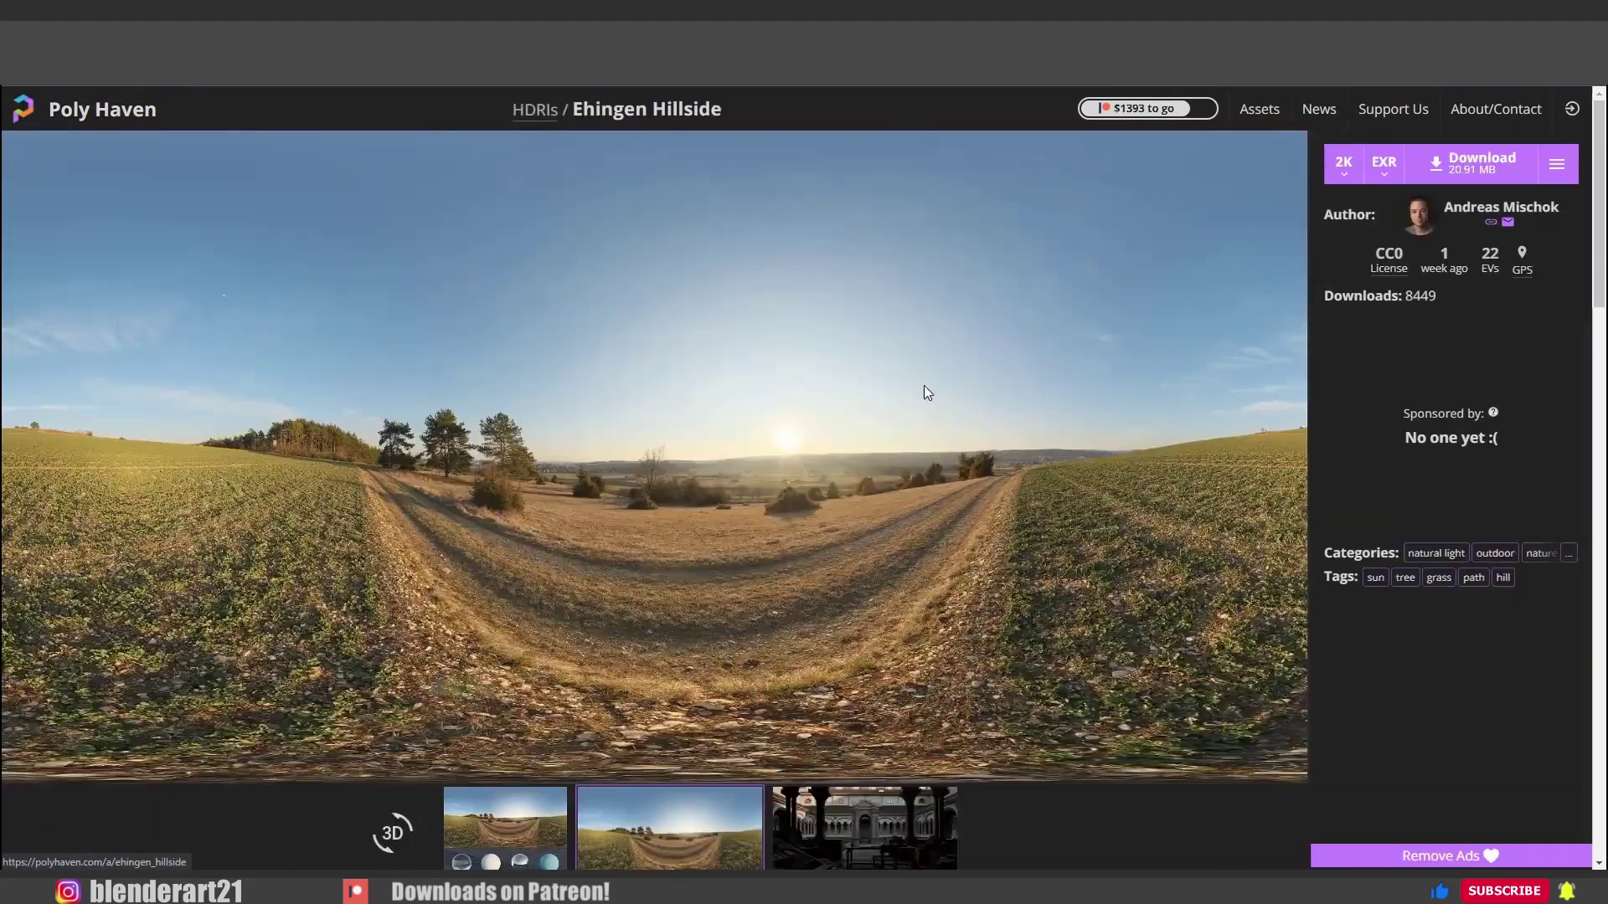
pyautogui.click(1343, 165)
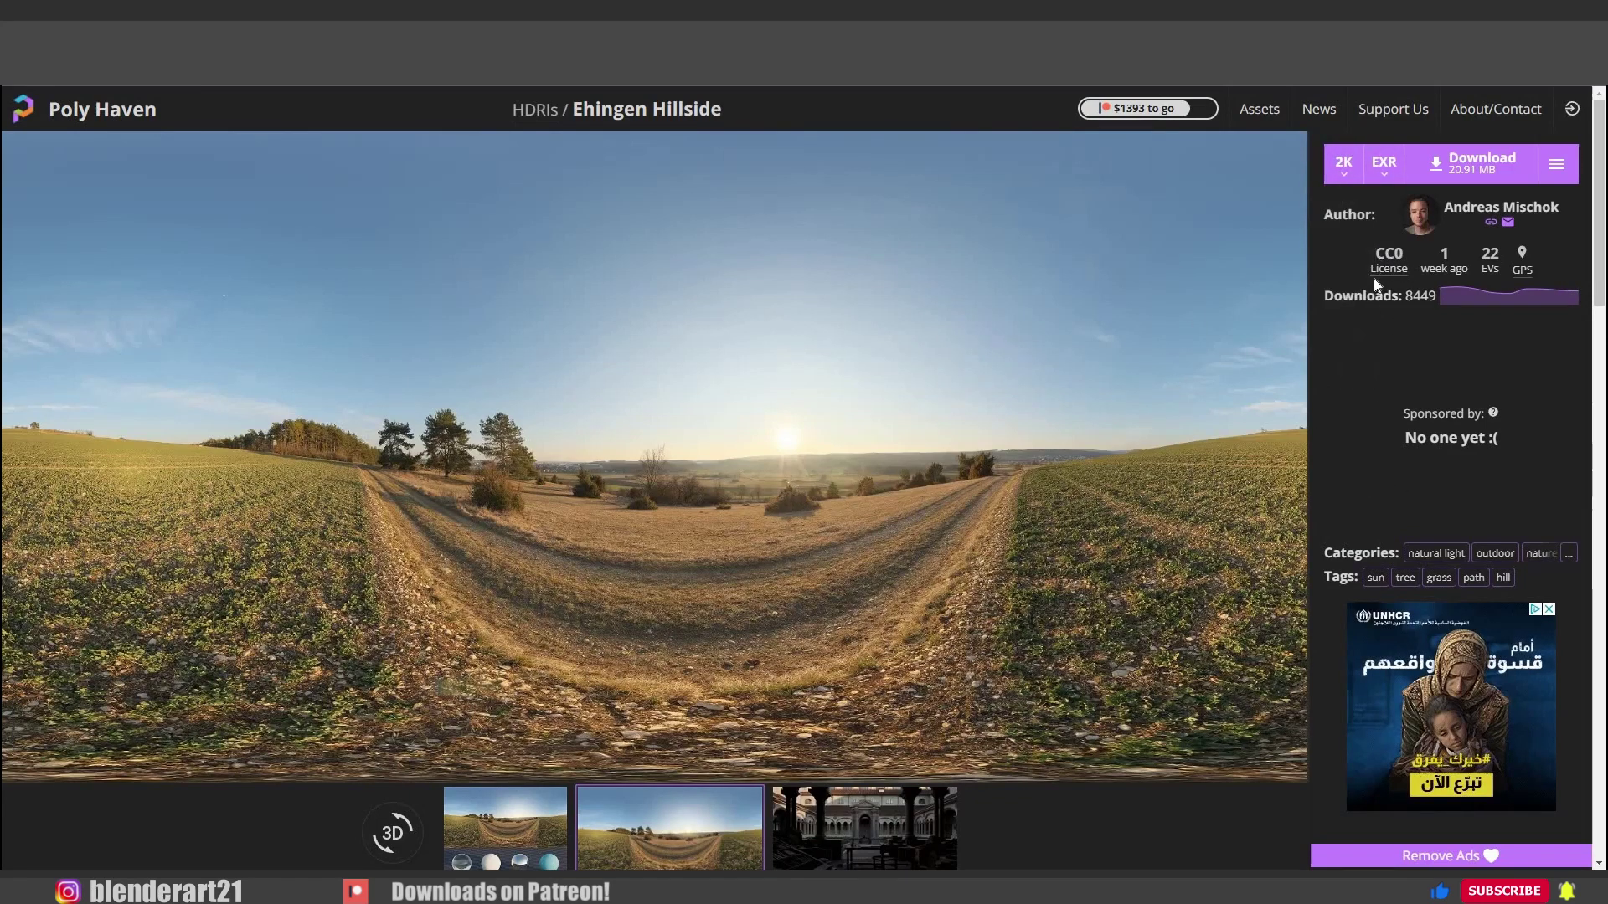
pyautogui.click(1477, 162)
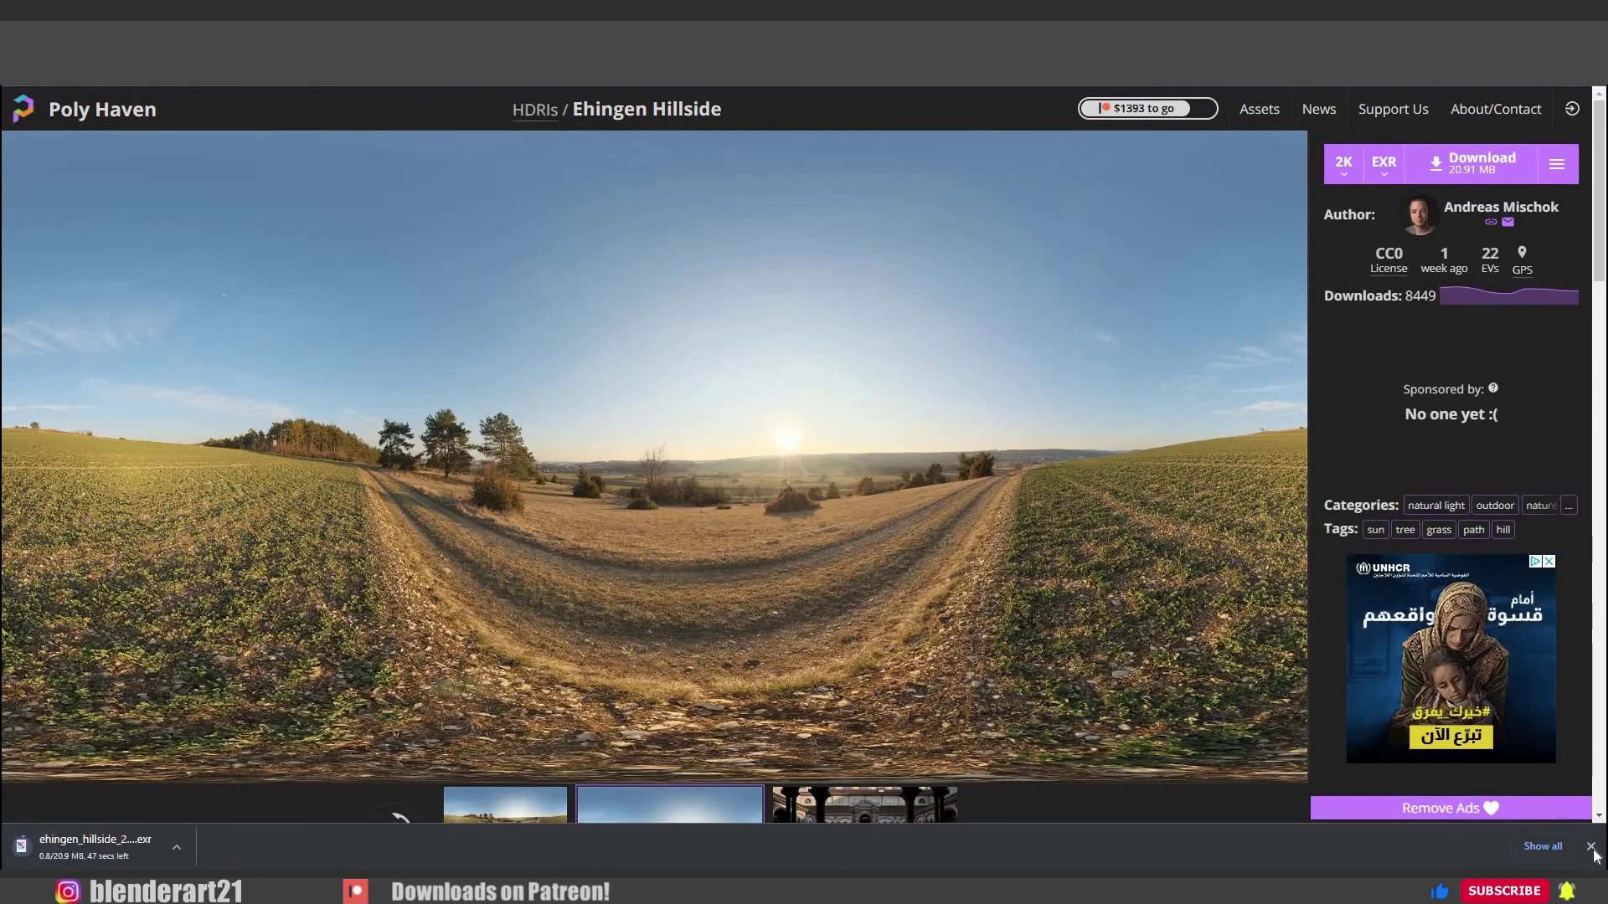
pyautogui.click(1590, 846)
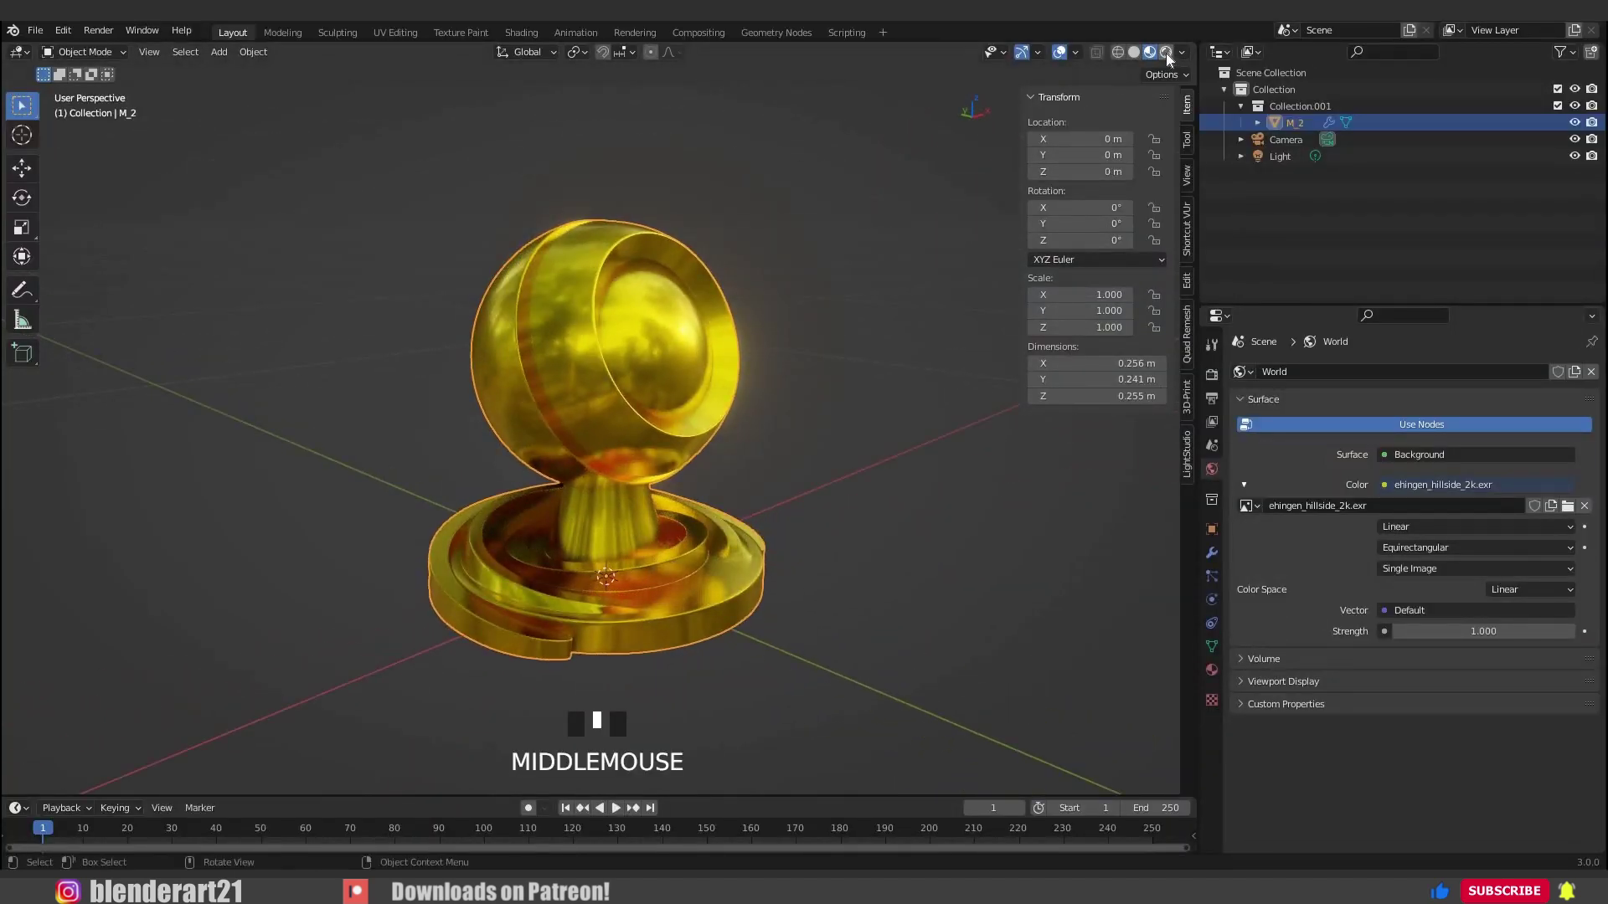
# Switch the viewport to rendered shading and inspect the gold model against the HDRI surroundings from several angles.
pyautogui.click(1166, 52)
pyautogui.scroll(-2, 490, 315)
pyautogui.moveTo(490, 315)
pyautogui.mouseDown(button='middle')
pyautogui.moveTo(279, 299)
pyautogui.moveTo(545, 240)
pyautogui.mouseUp(button='middle')
pyautogui.moveTo(874, 269); pyautogui.dragTo(916, 421, button='middle')
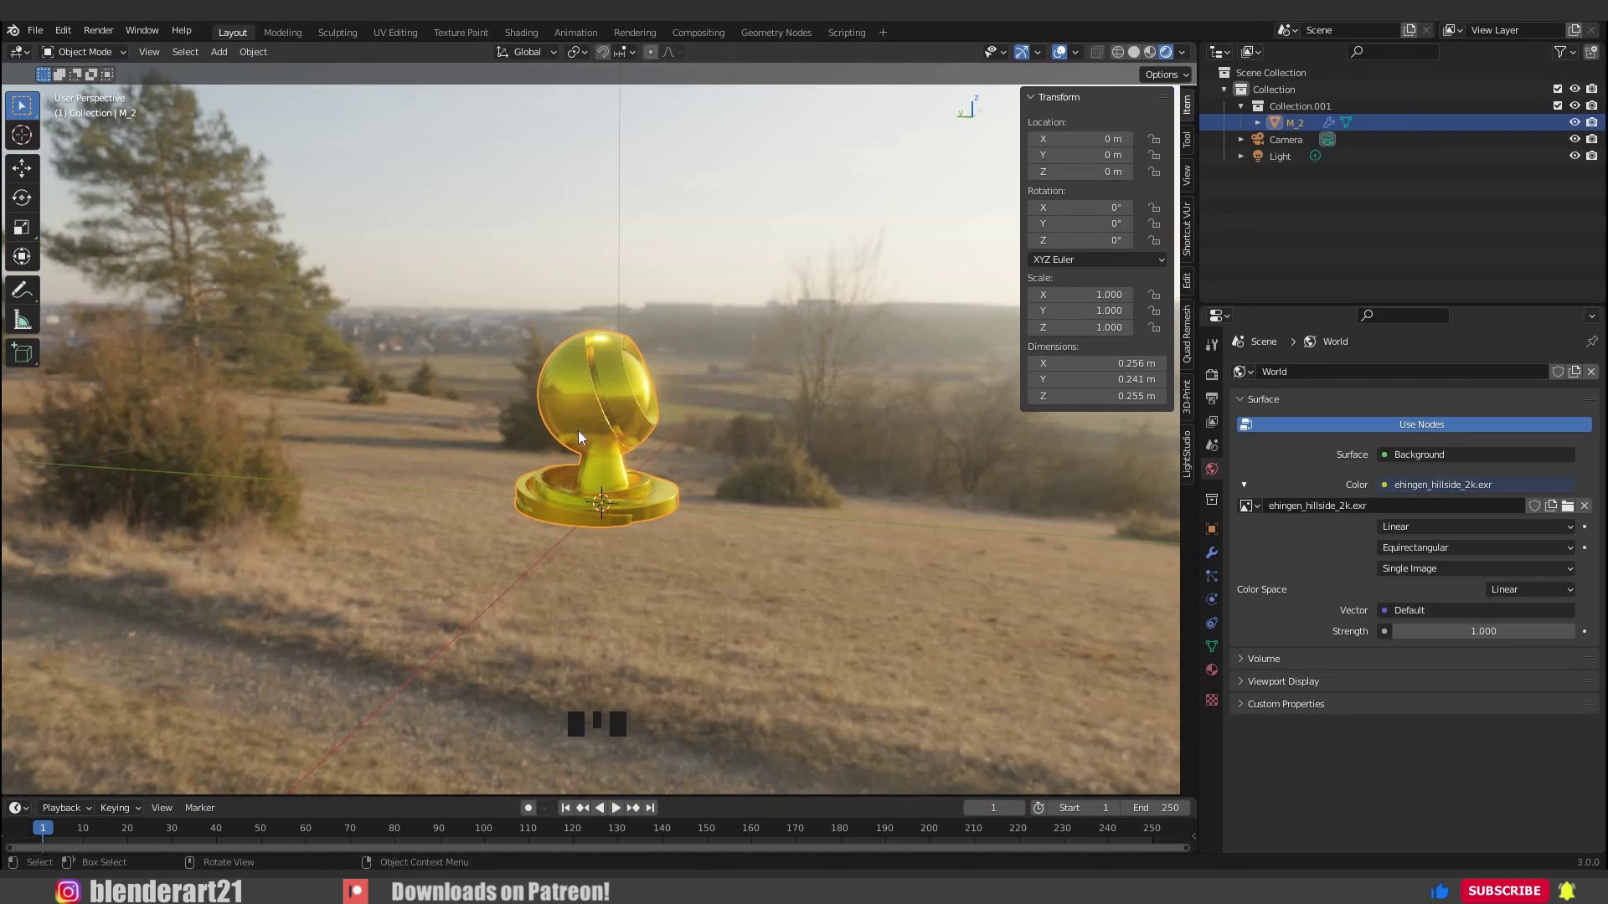
pyautogui.moveTo(683, 456); pyautogui.dragTo(1214, 372, button='middle')
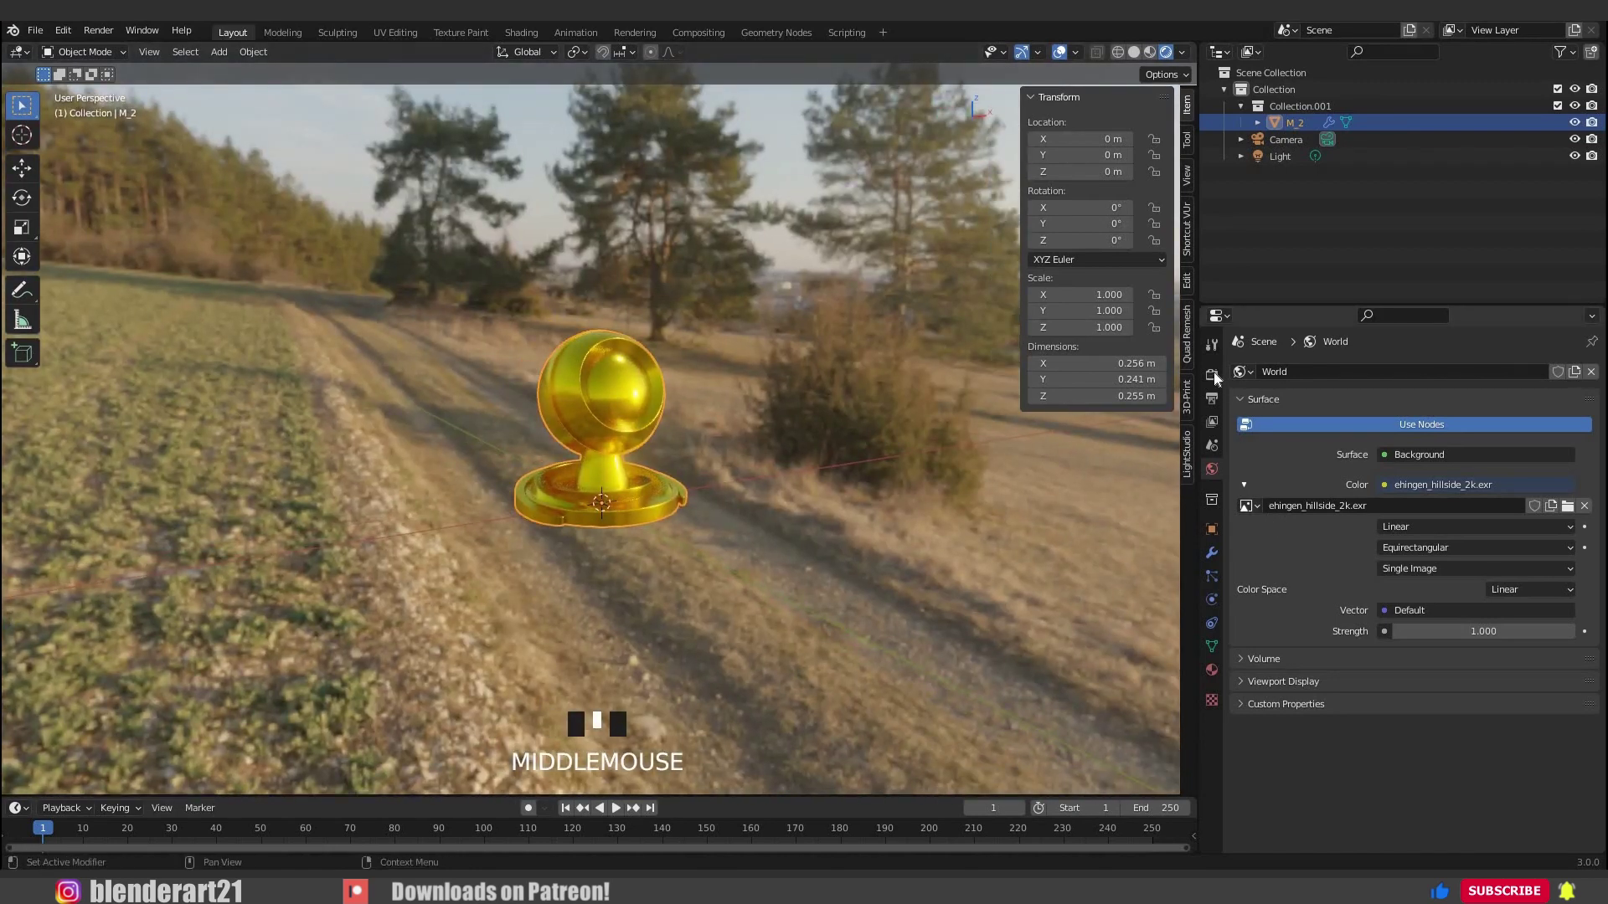
# Enable Transparent in the scene's Film render settings to hide the HDRI background.
pyautogui.click(1212, 375)
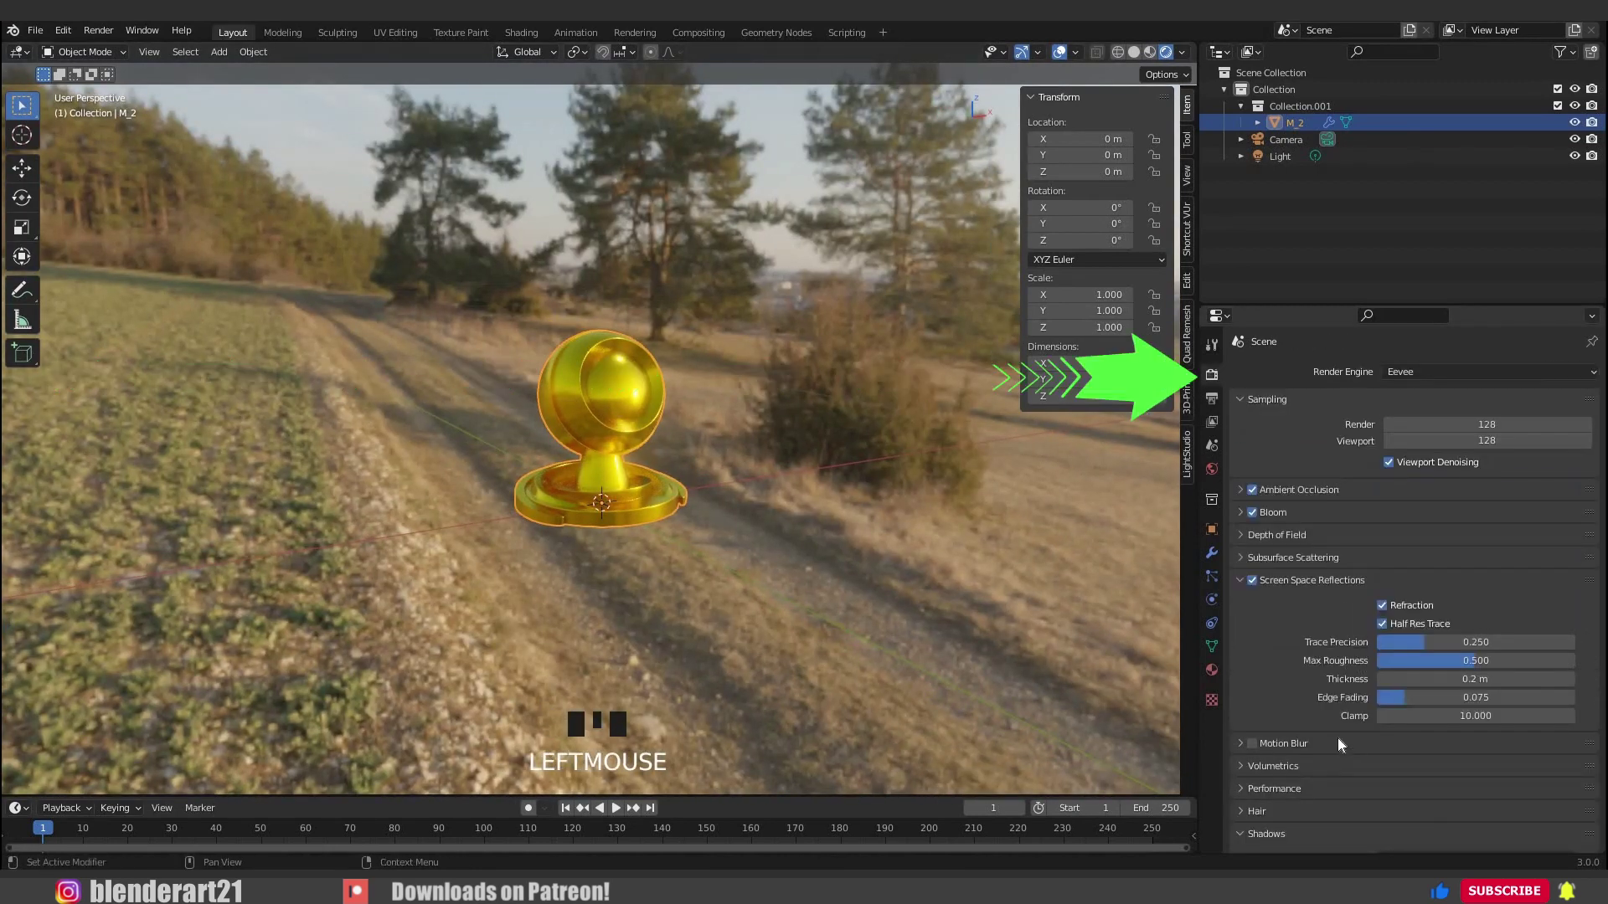
pyautogui.scroll(-3, 1338, 733)
pyautogui.scroll(-6, 1278, 795)
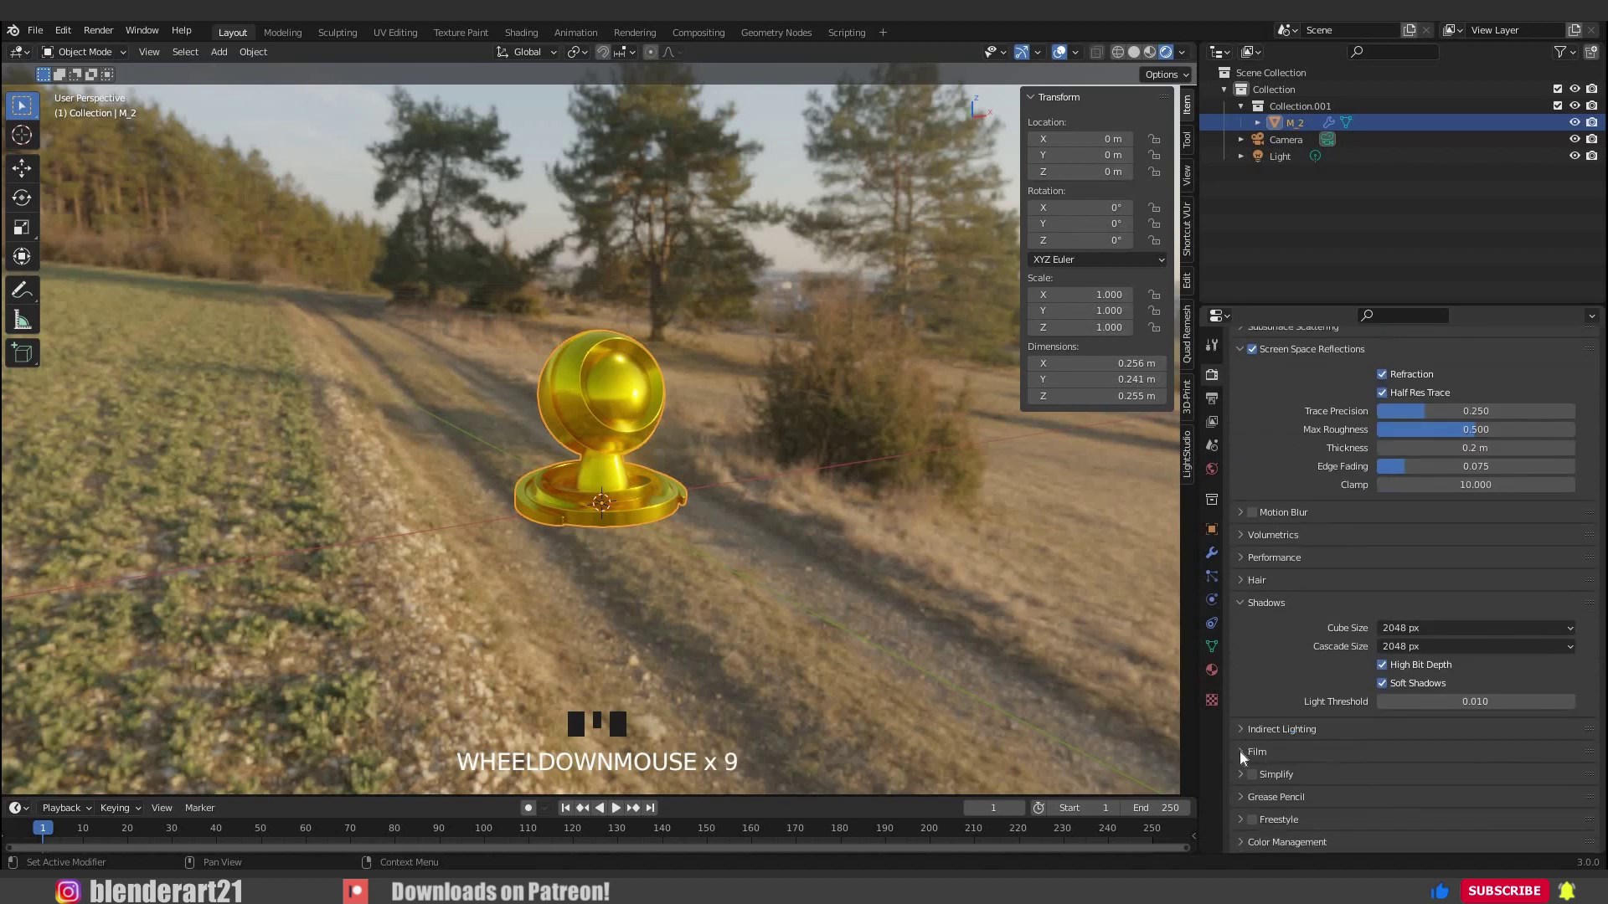
pyautogui.click(1382, 751)
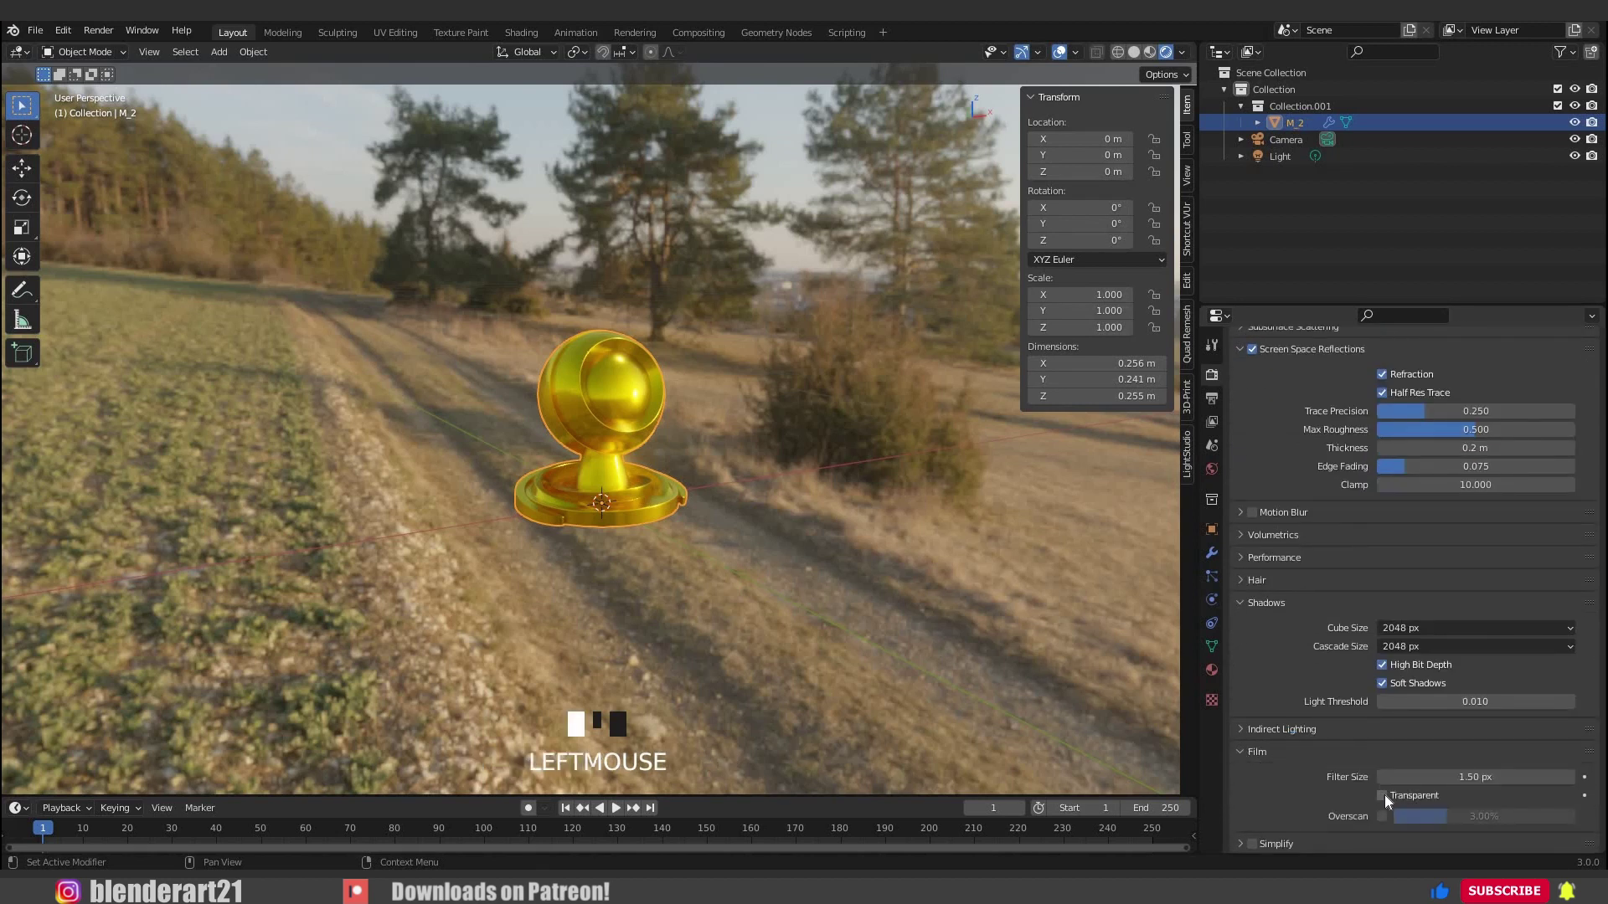
pyautogui.click(1381, 795)
pyautogui.click(1382, 795)
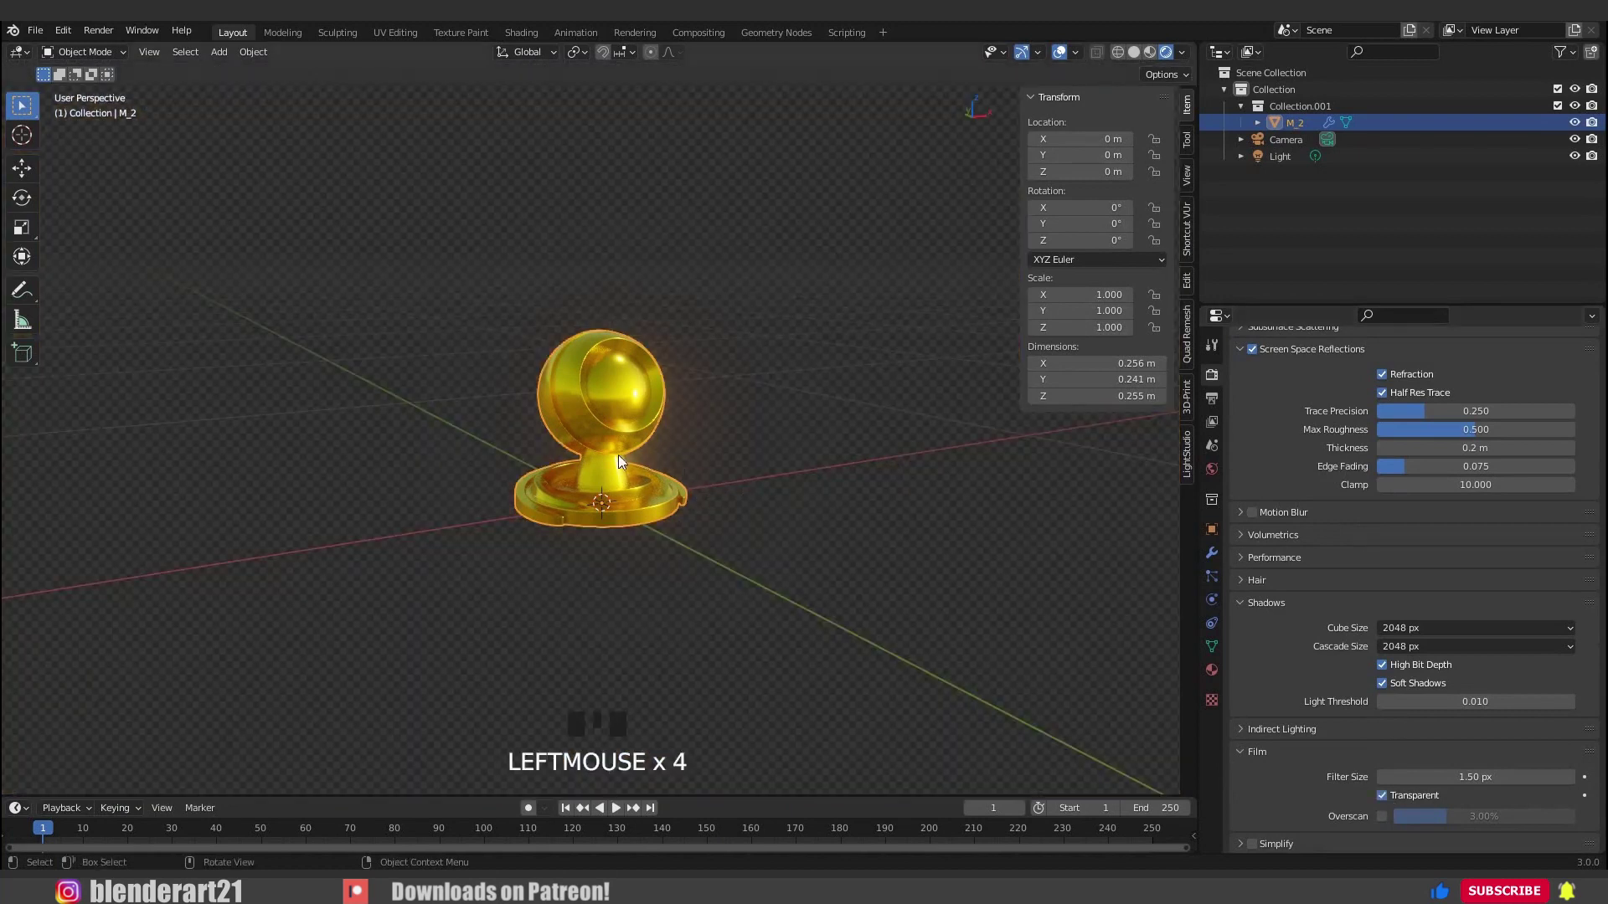
# Duplicate the gold model twice along X, placing the copies at about -0.332 m and 0.360 m.
pyautogui.scroll(4, 637, 472)
pyautogui.moveTo(787, 489); pyautogui.dragTo(683, 498, button='middle')
pyautogui.click(661, 498)
pyautogui.hotkey('shift', 'd')
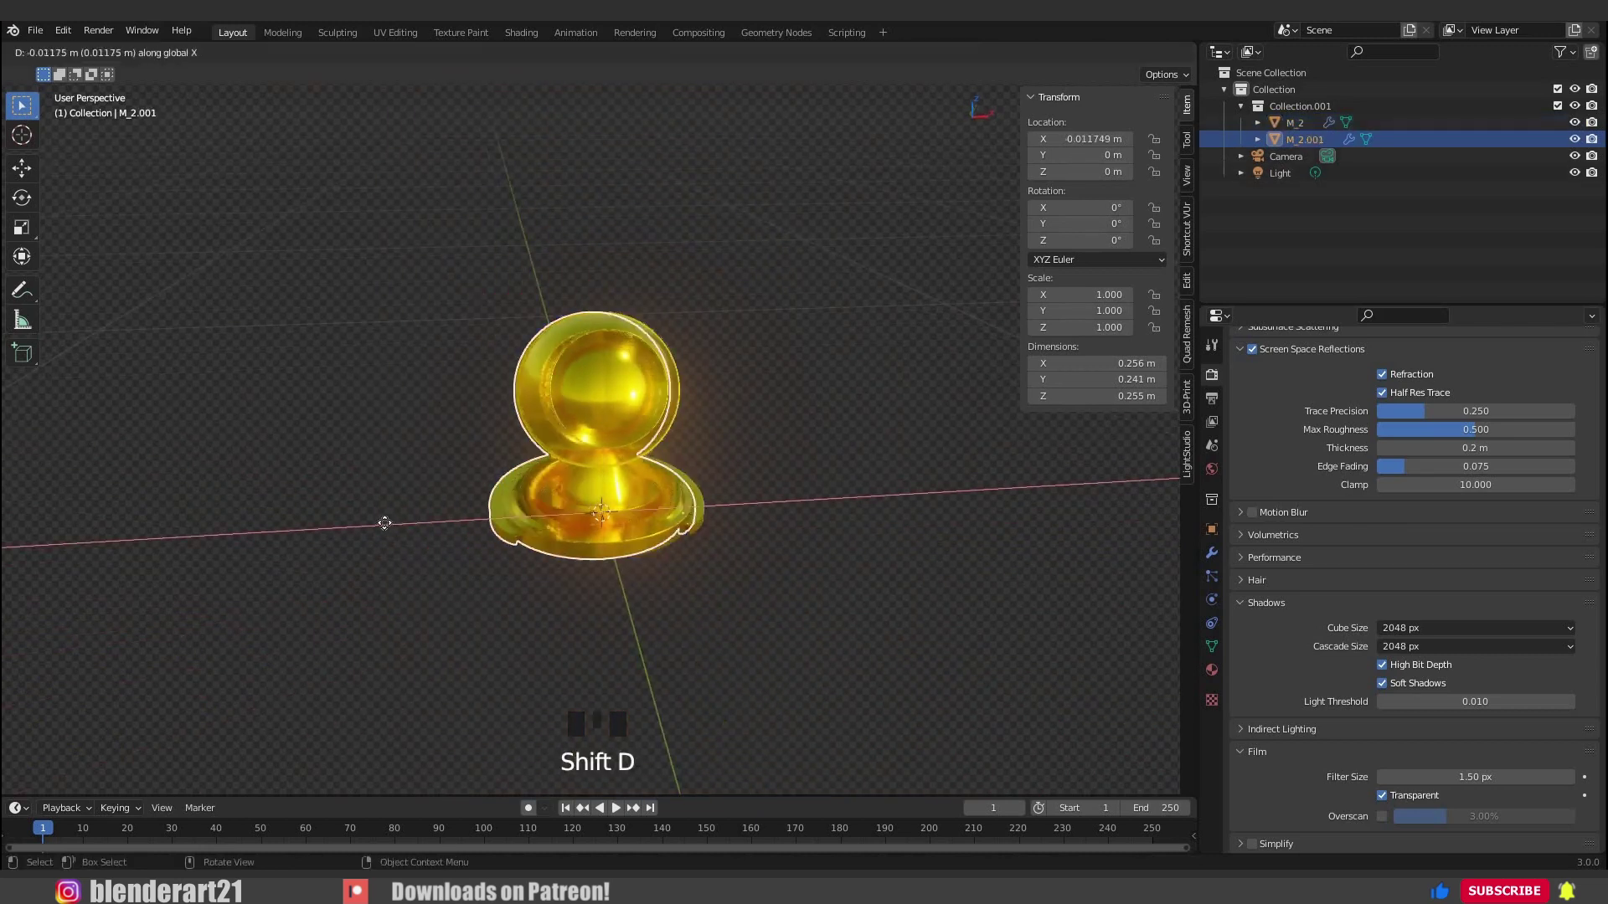
pyautogui.press('x')
pyautogui.click(377, 524)
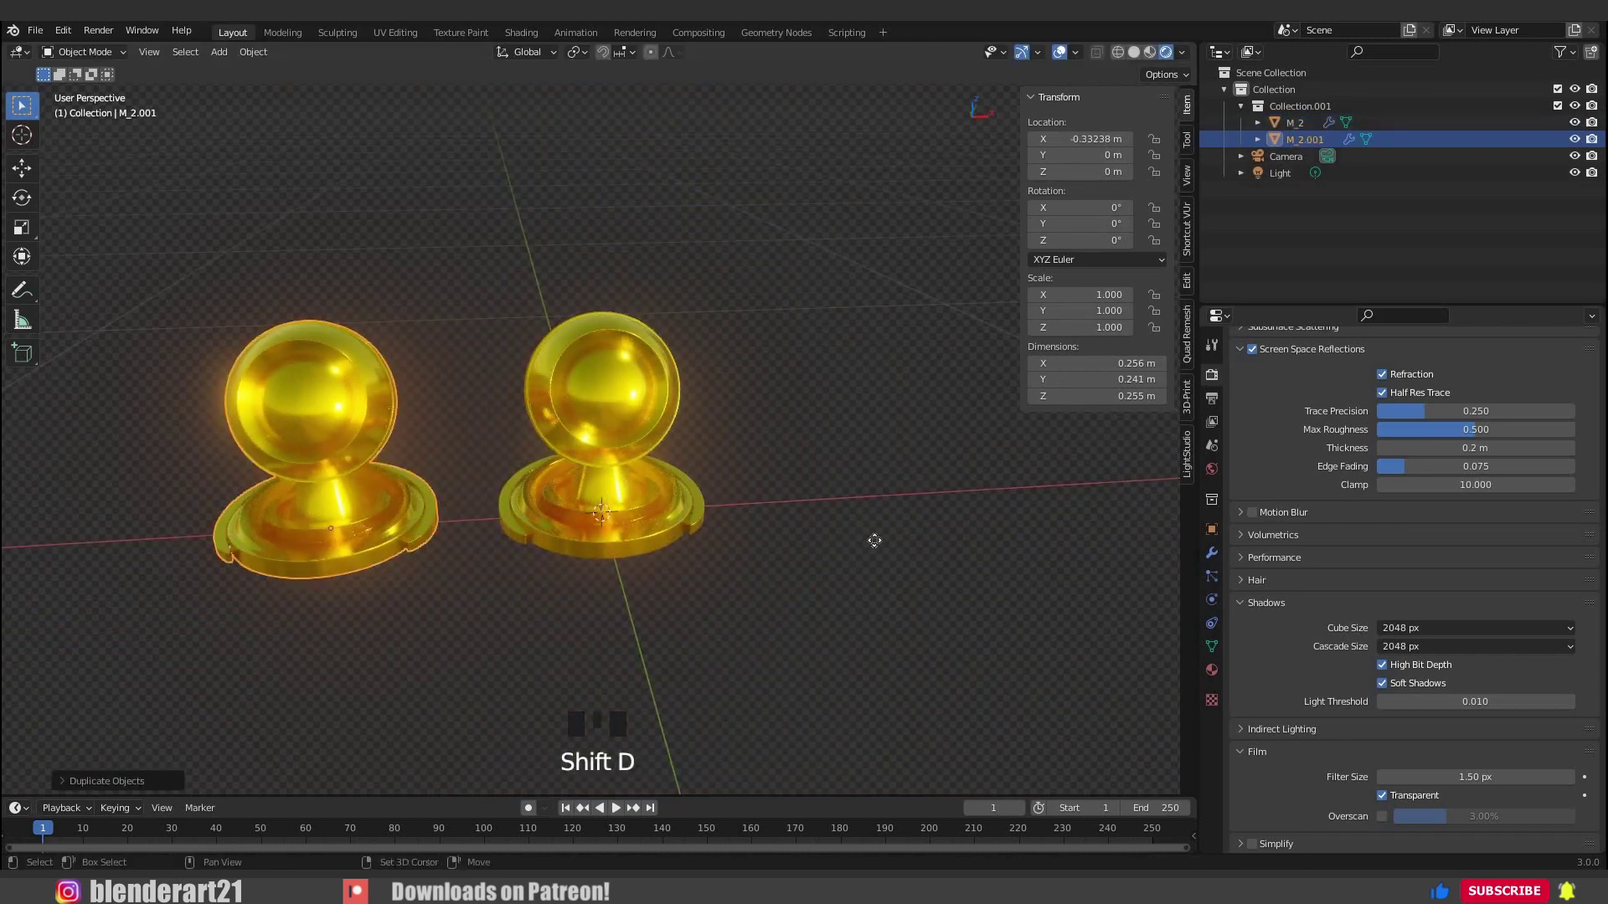
pyautogui.hotkey('shift', 'd')
pyautogui.click(338, 446)
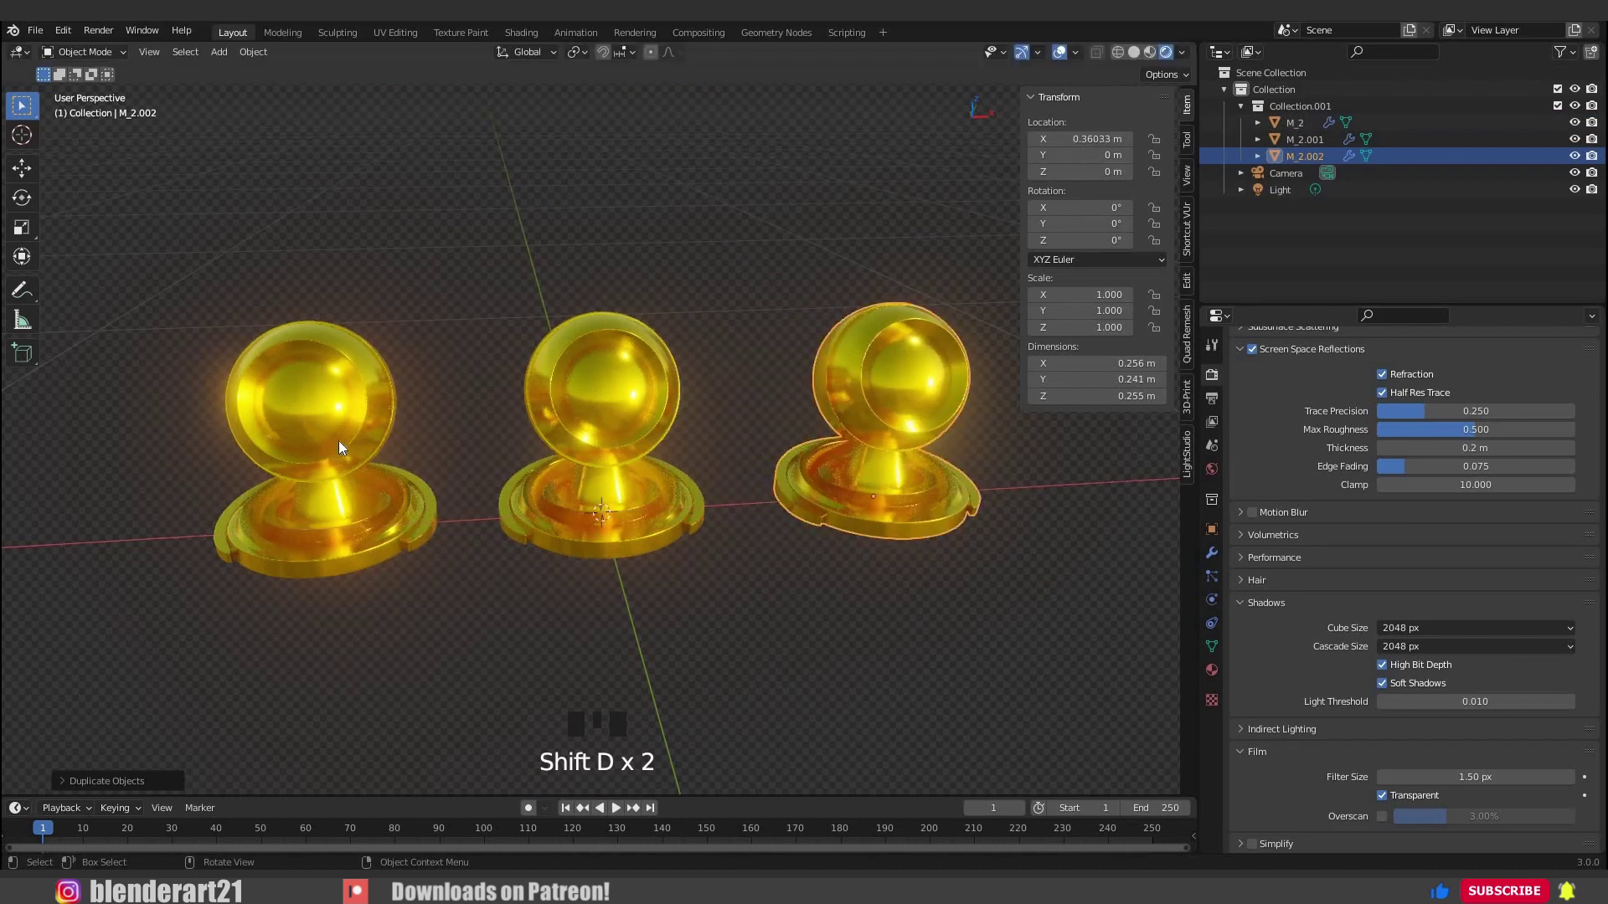
# Select the M_2.001 copy and remove its GOLD material slot.
pyautogui.click(369, 449)
pyautogui.moveTo(343, 462); pyautogui.dragTo(410, 439, button='middle')
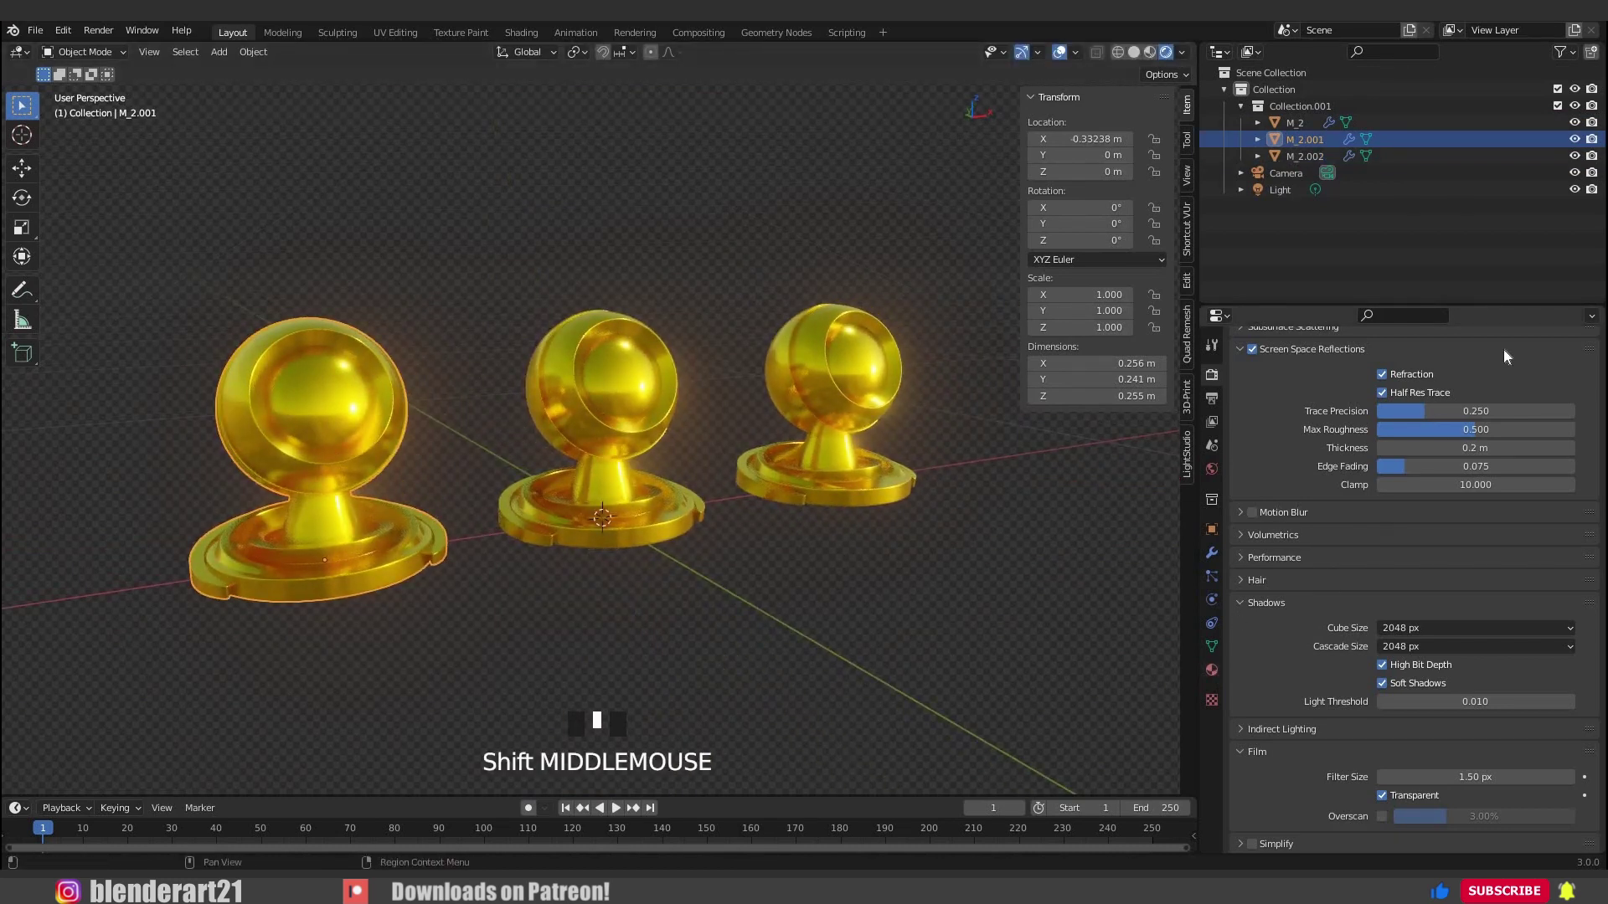
pyautogui.click(1211, 670)
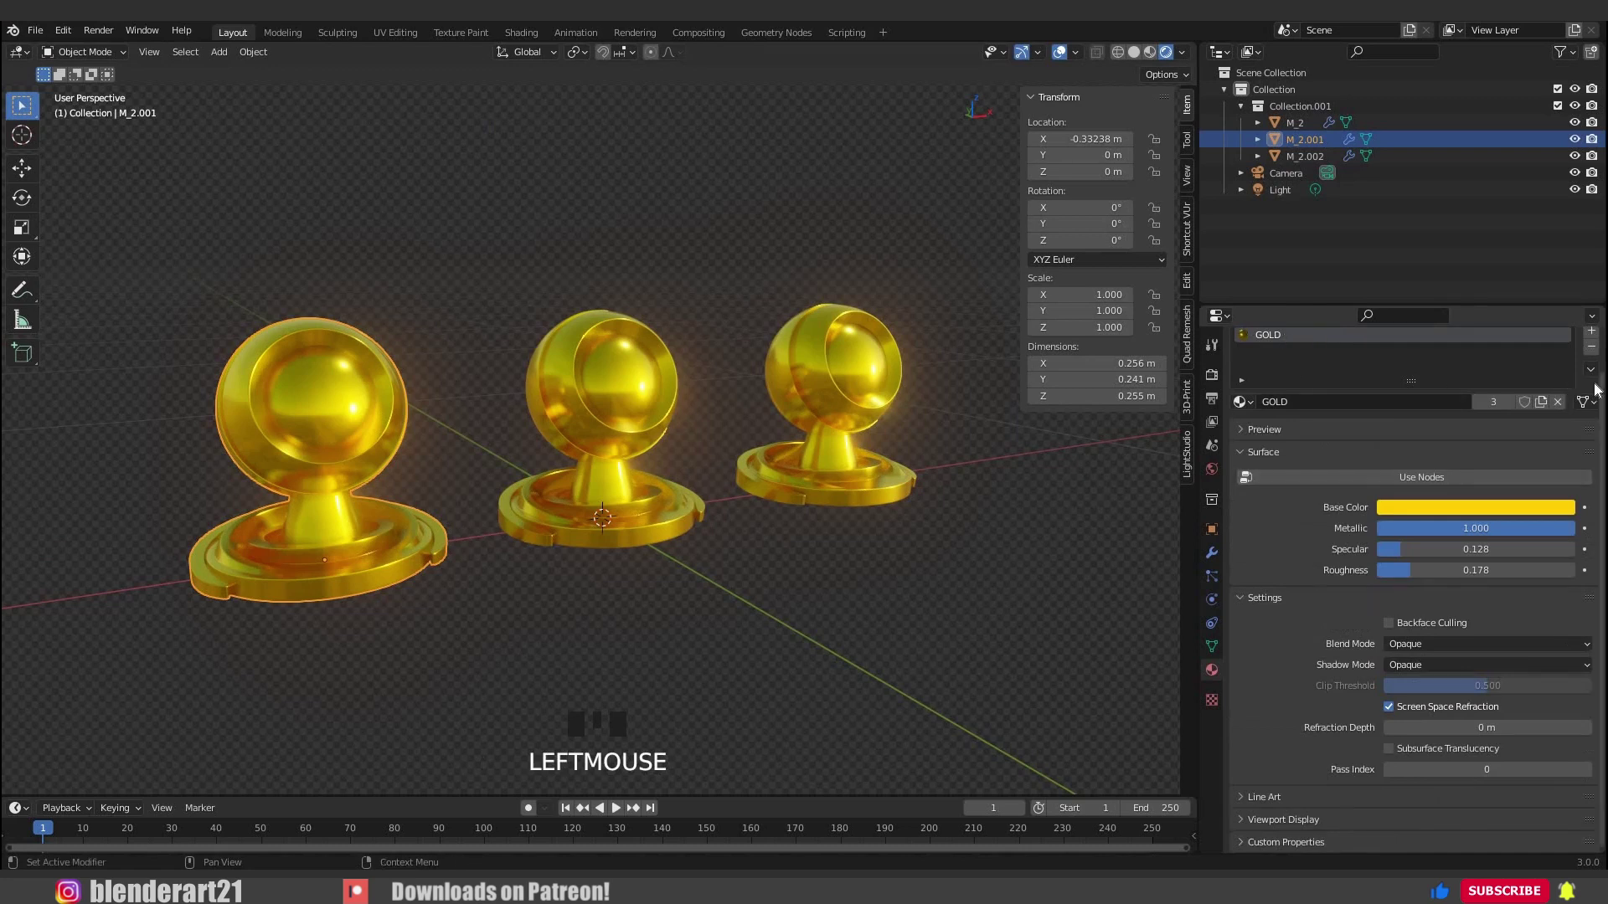
pyautogui.scroll(1, 1600, 385)
pyautogui.click(1313, 434)
pyautogui.click(1591, 381)
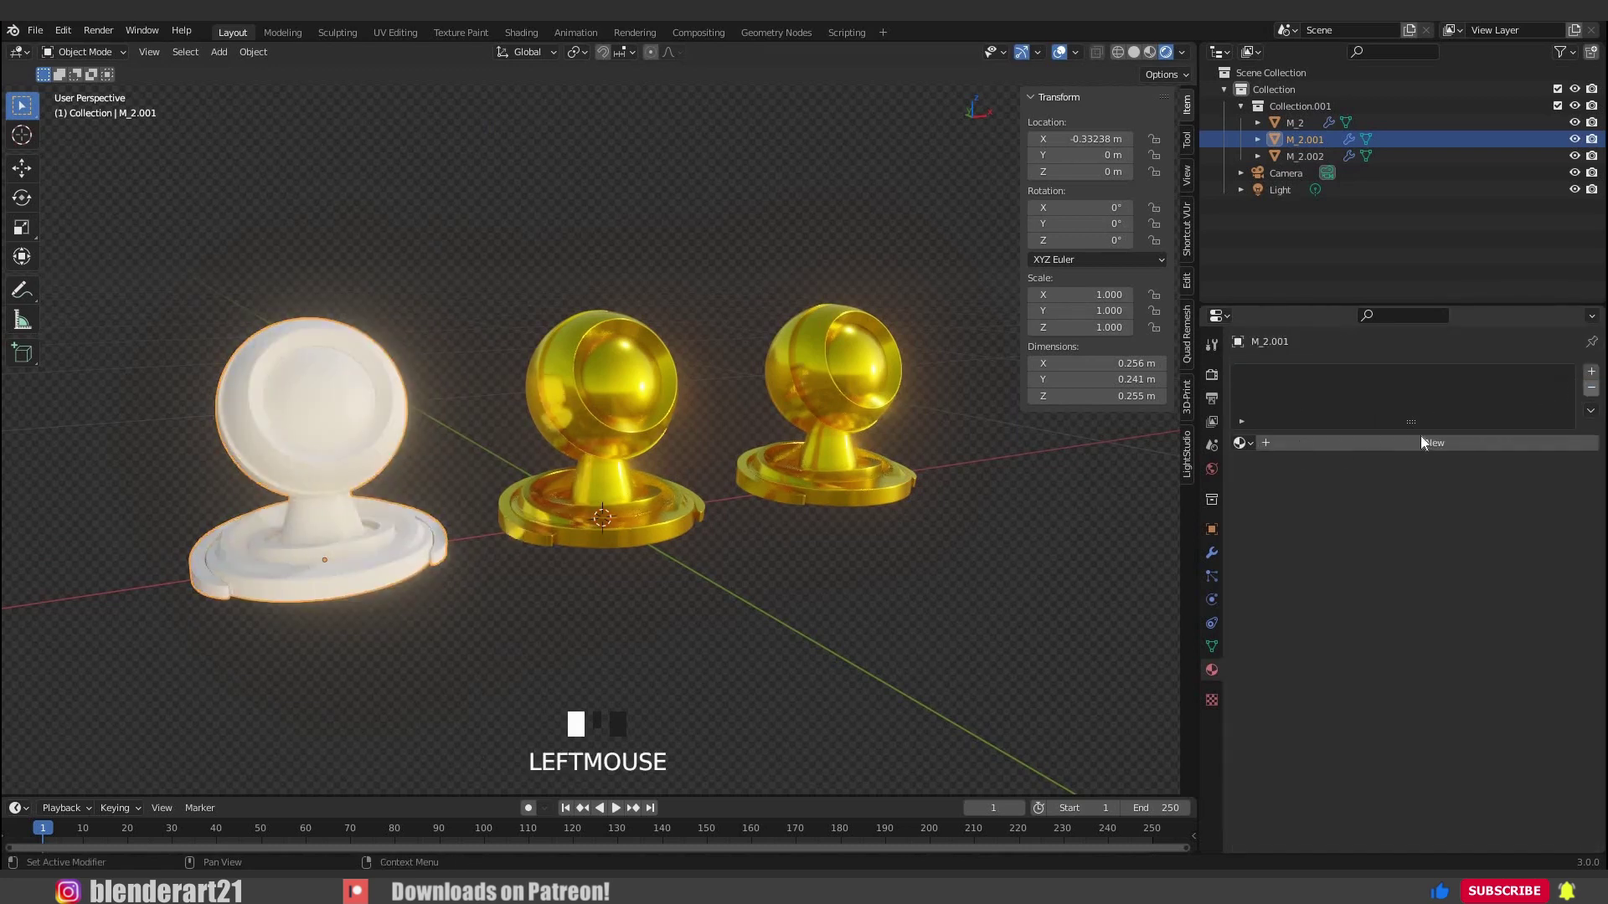
# Create a new material named SILVER on M_2.001 and turn off its use of nodes.
pyautogui.click(1374, 442)
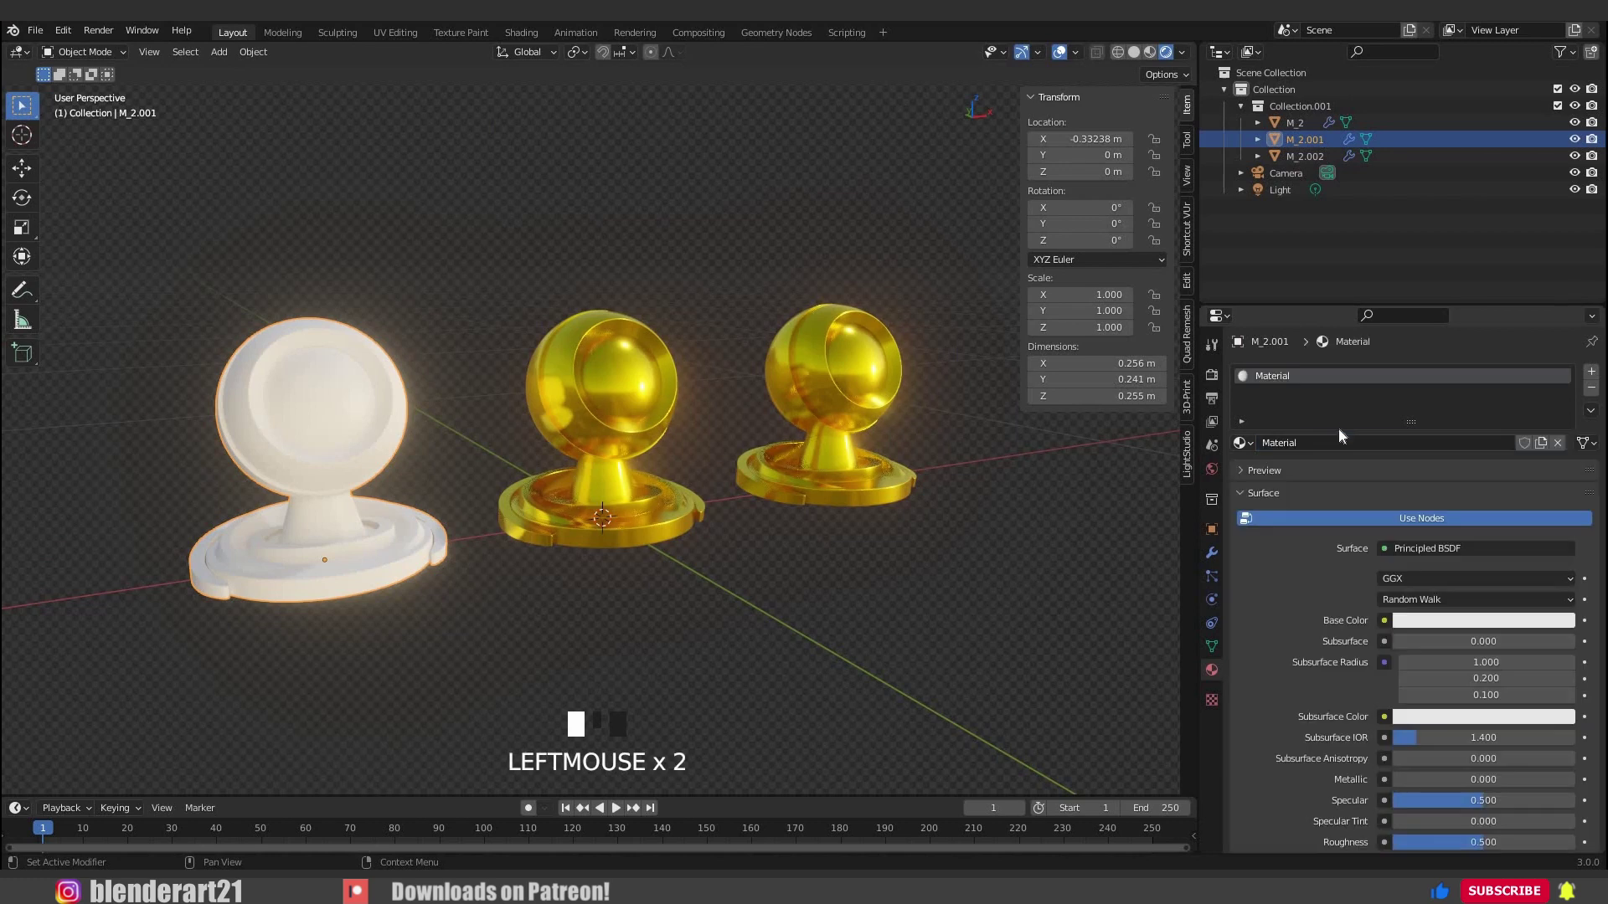
pyautogui.doubleClick(1292, 377)
pyautogui.write('SILVER')
pyautogui.press('Return')
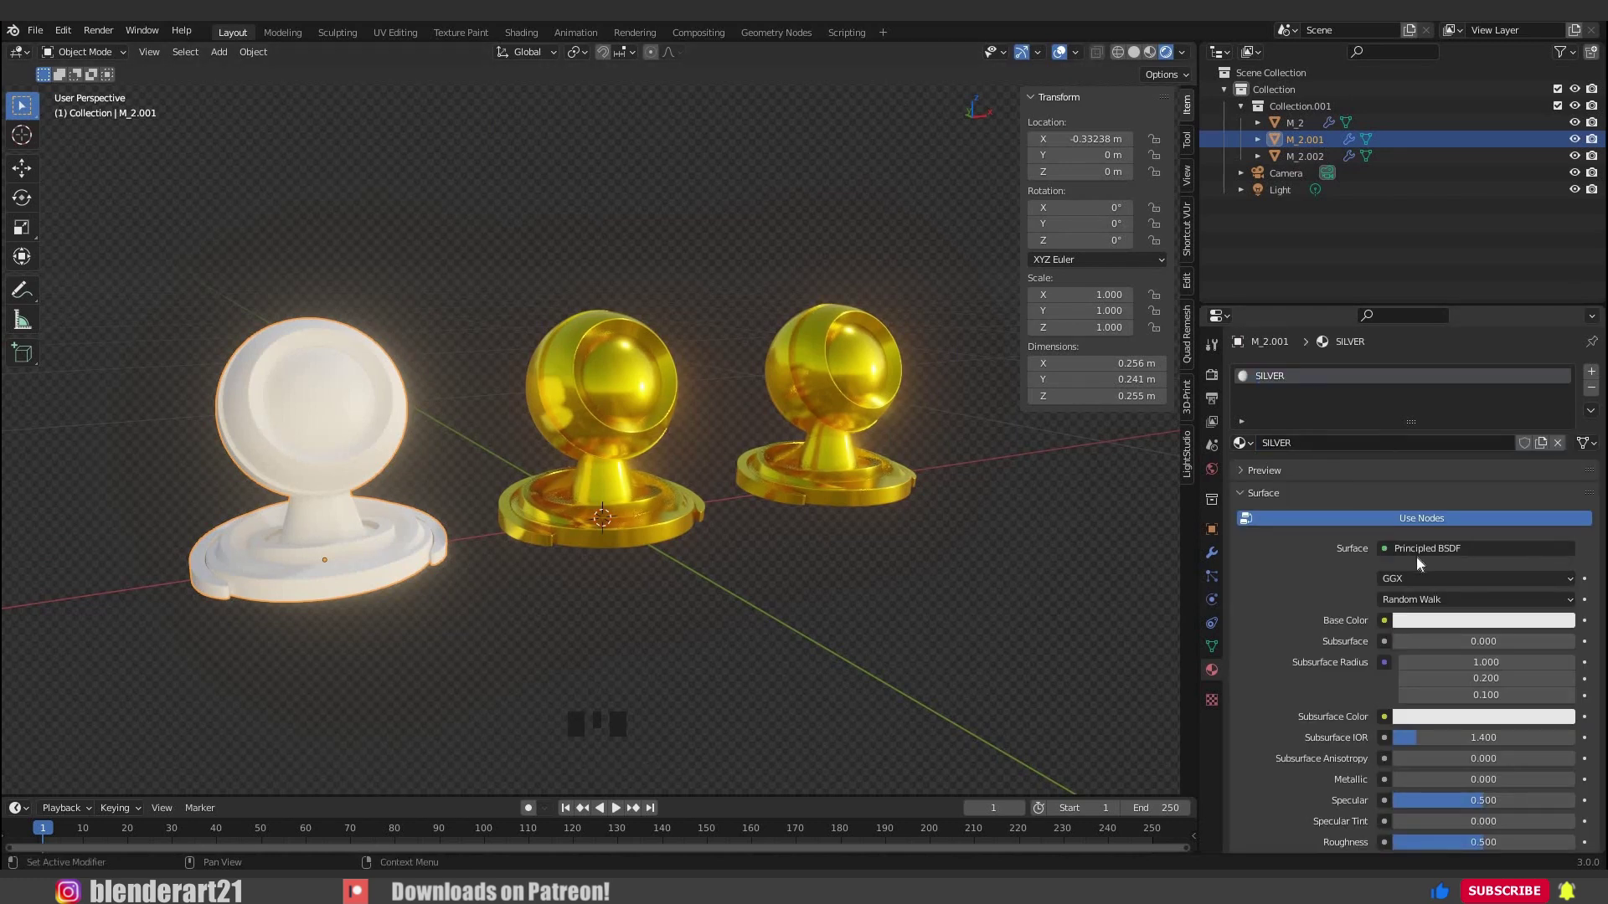
pyautogui.click(1374, 515)
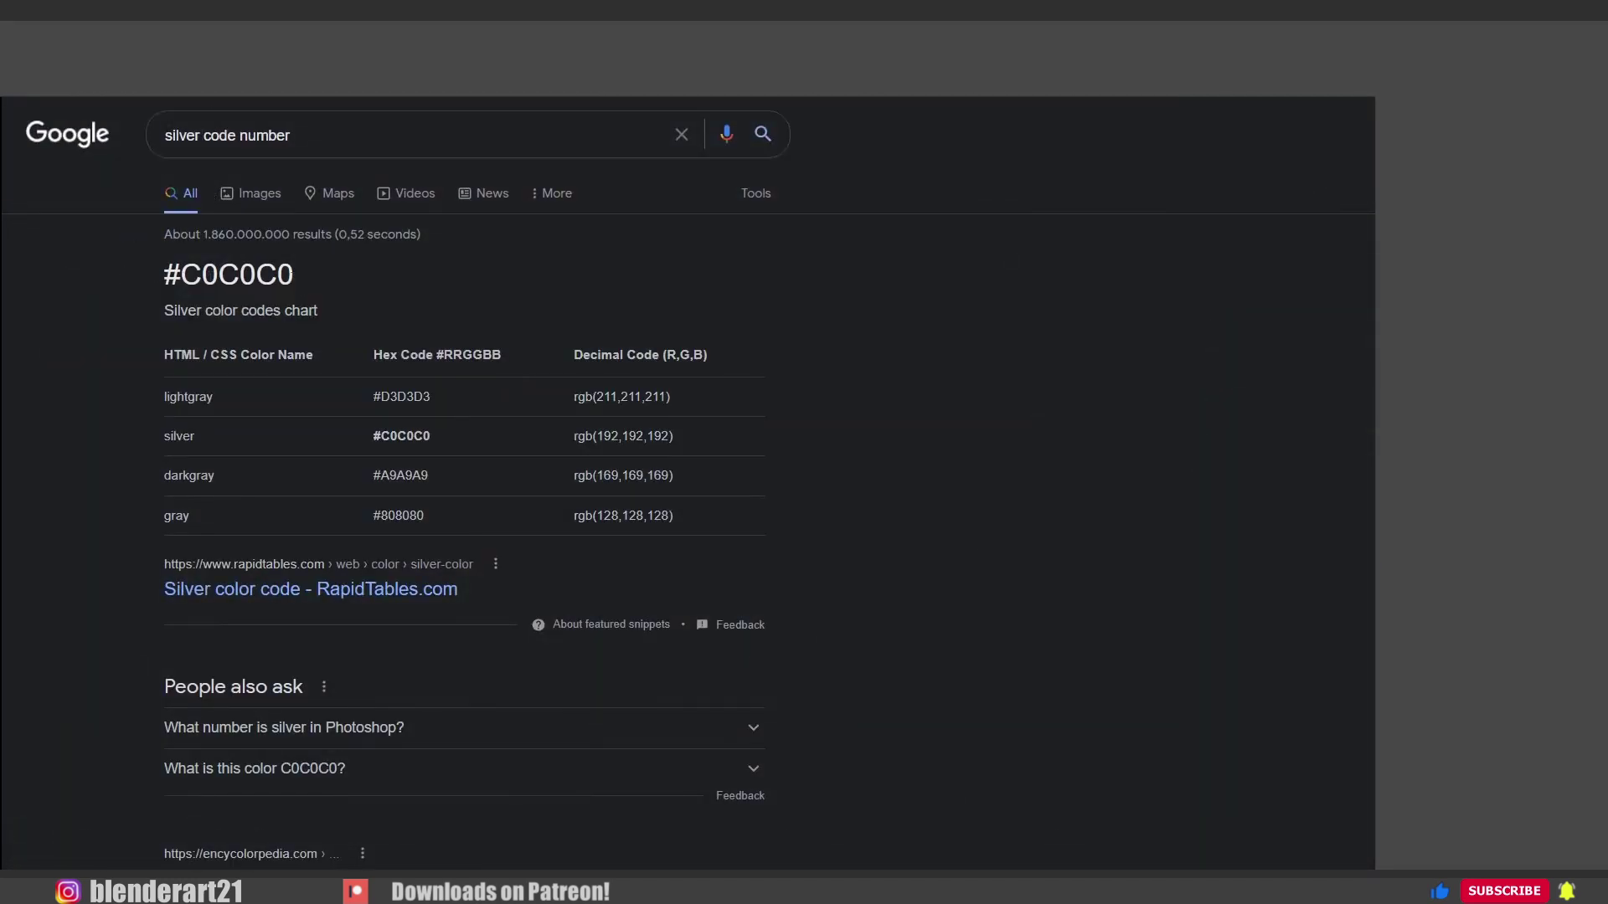
# Copy the silver hex code #C0C0C0 from the Google results and set it as the SILVER material's base color.
pyautogui.moveTo(165, 275); pyautogui.dragTo(294, 274)
pyautogui.hotkey('ctrl', 'c')
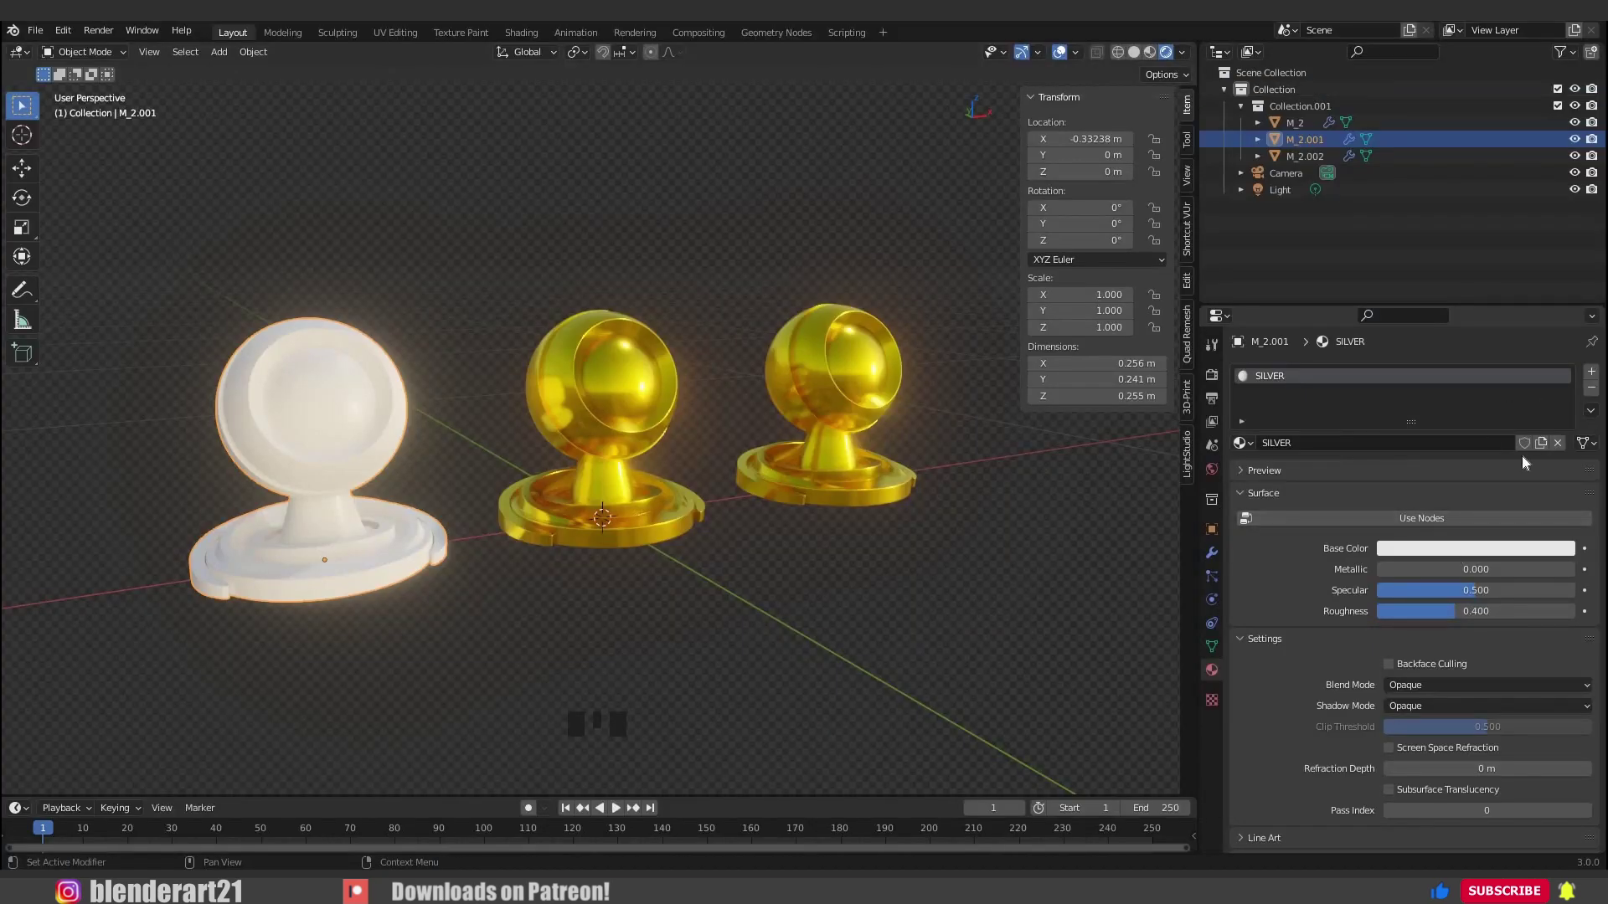
pyautogui.click(1454, 548)
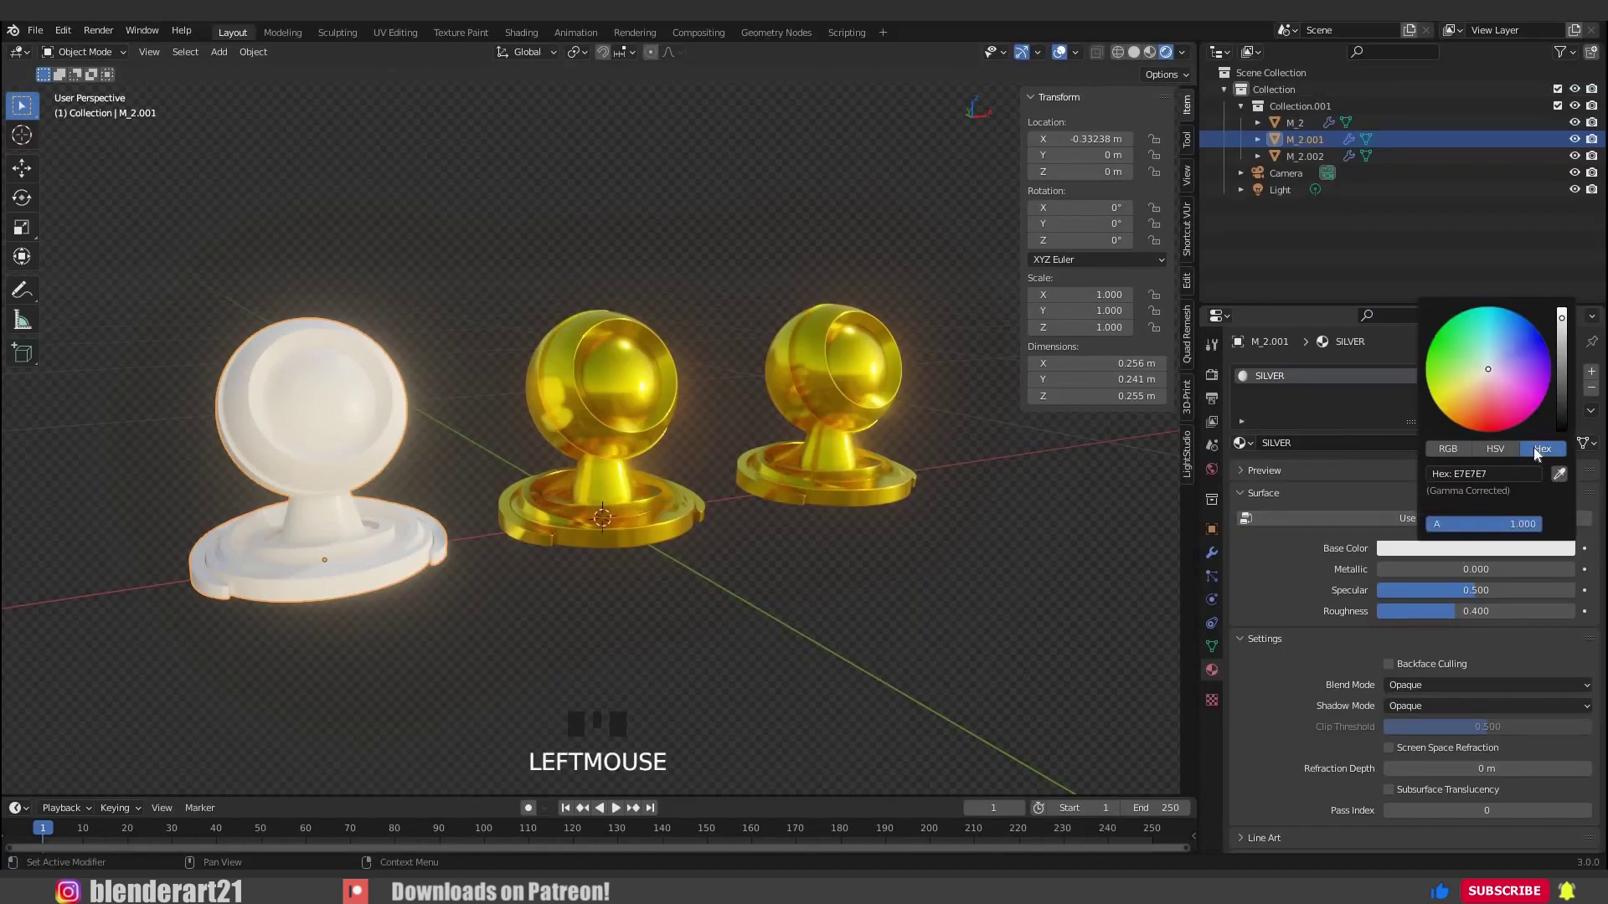
pyautogui.click(1501, 474)
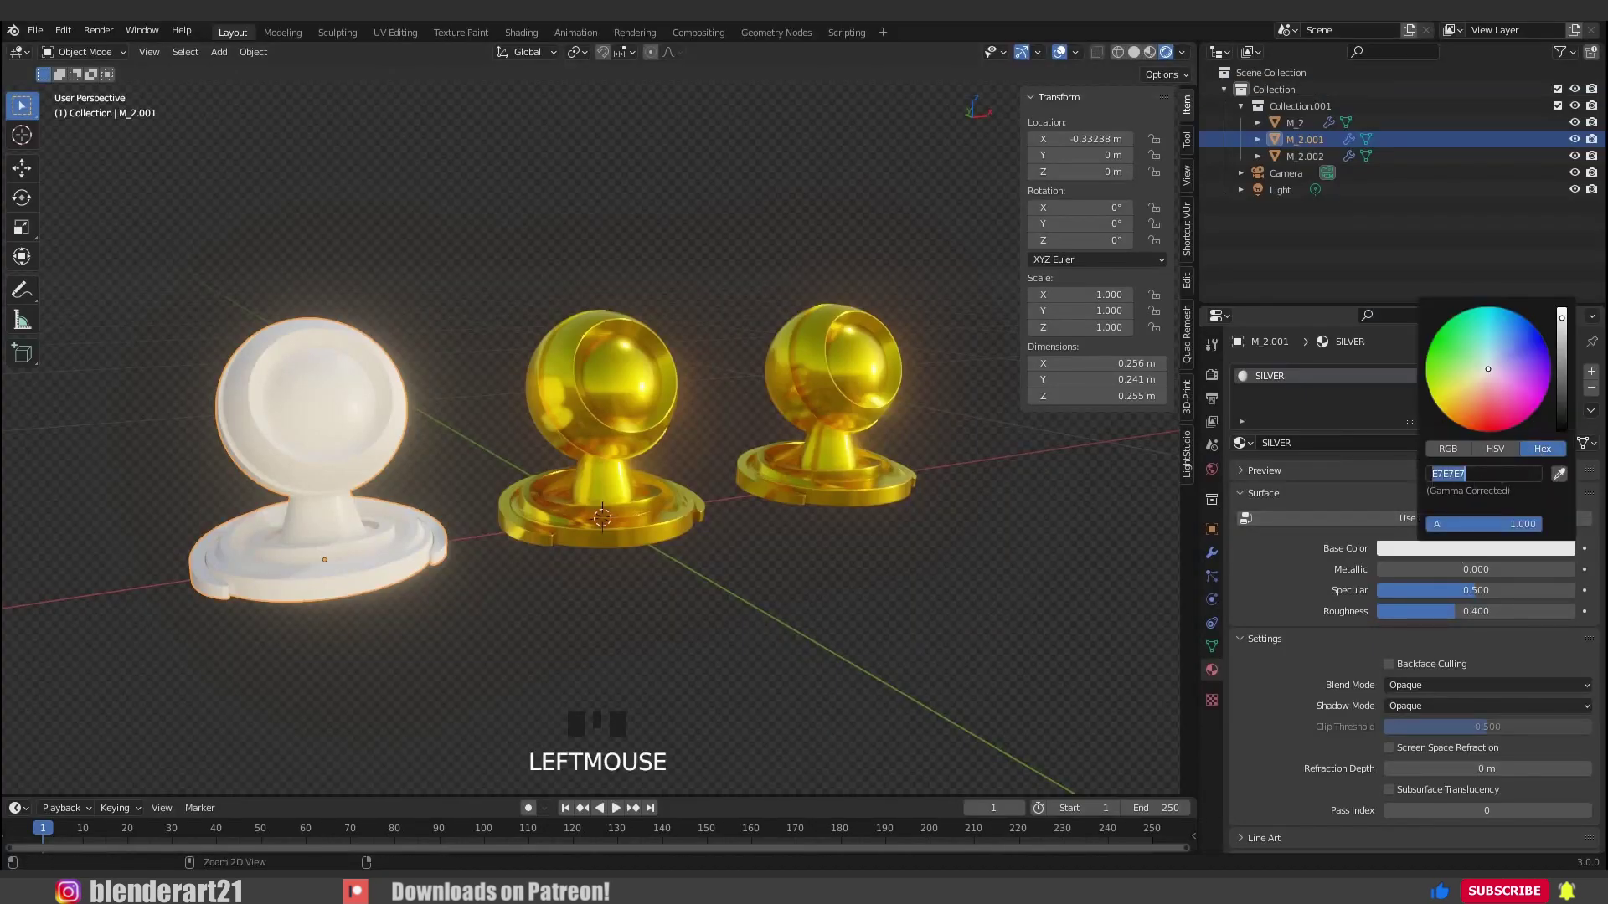
pyautogui.hotkey('ctrl', 'v')
pyautogui.press('Return')
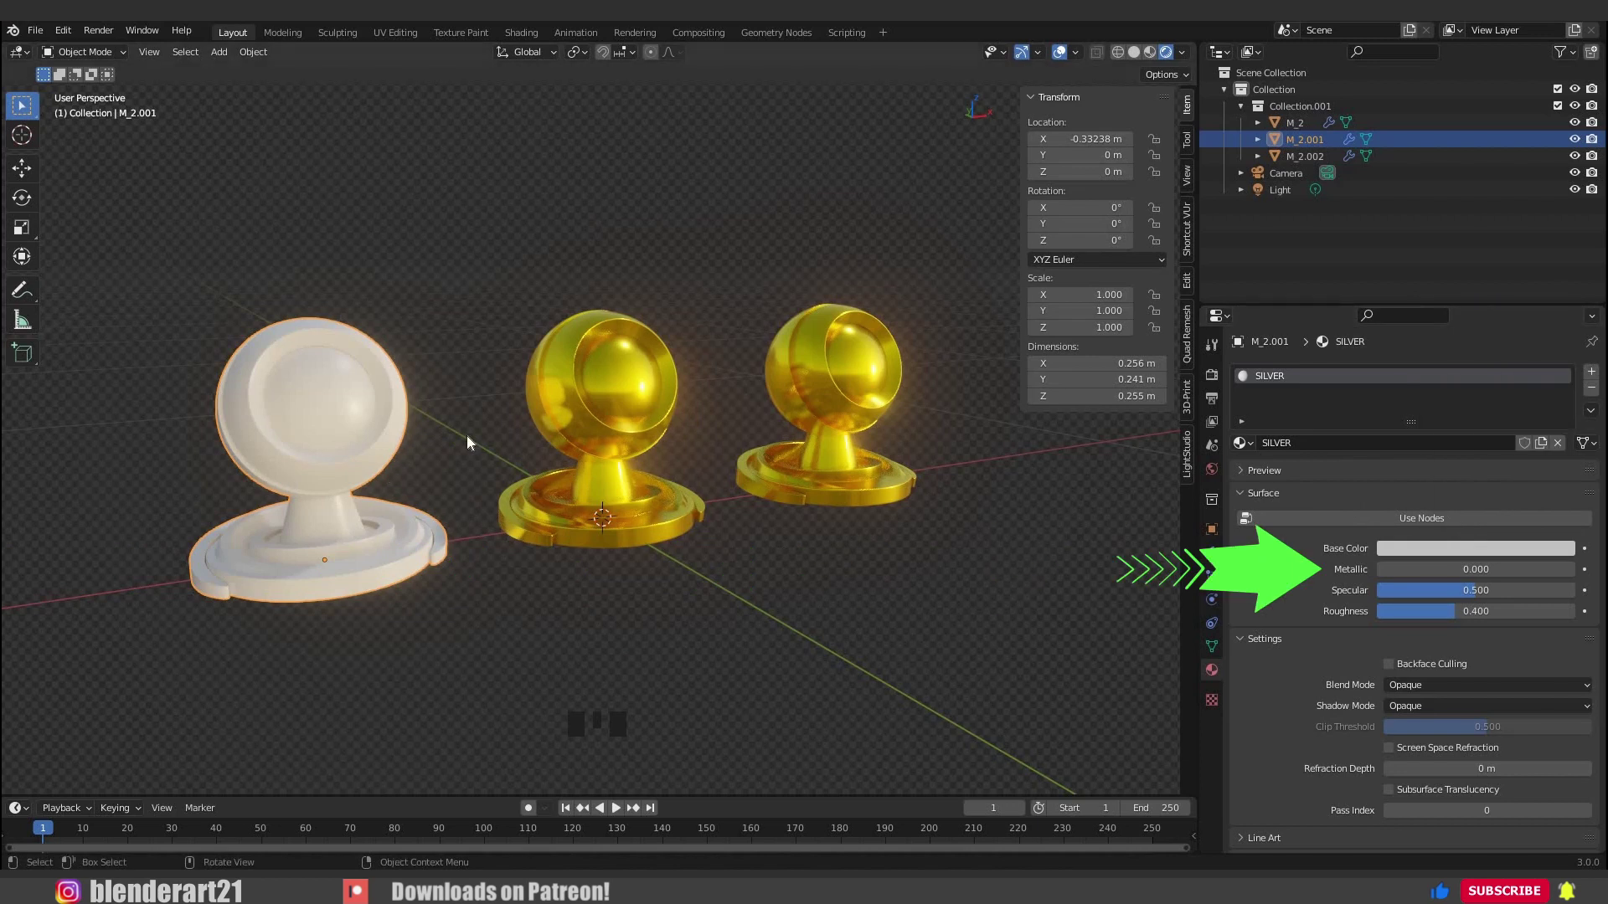
# Set SILVER to metallic 1.000, specular about 0.165 and roughness about 0.182, and enable Screen Space Refraction.
pyautogui.scroll(2, 483, 440)
pyautogui.moveTo(499, 445)
pyautogui.mouseDown(button='middle')
pyautogui.moveTo(501, 394)
pyautogui.moveTo(490, 409)
pyautogui.mouseUp(button='middle')
pyautogui.moveTo(1406, 568); pyautogui.dragTo(1572, 568)
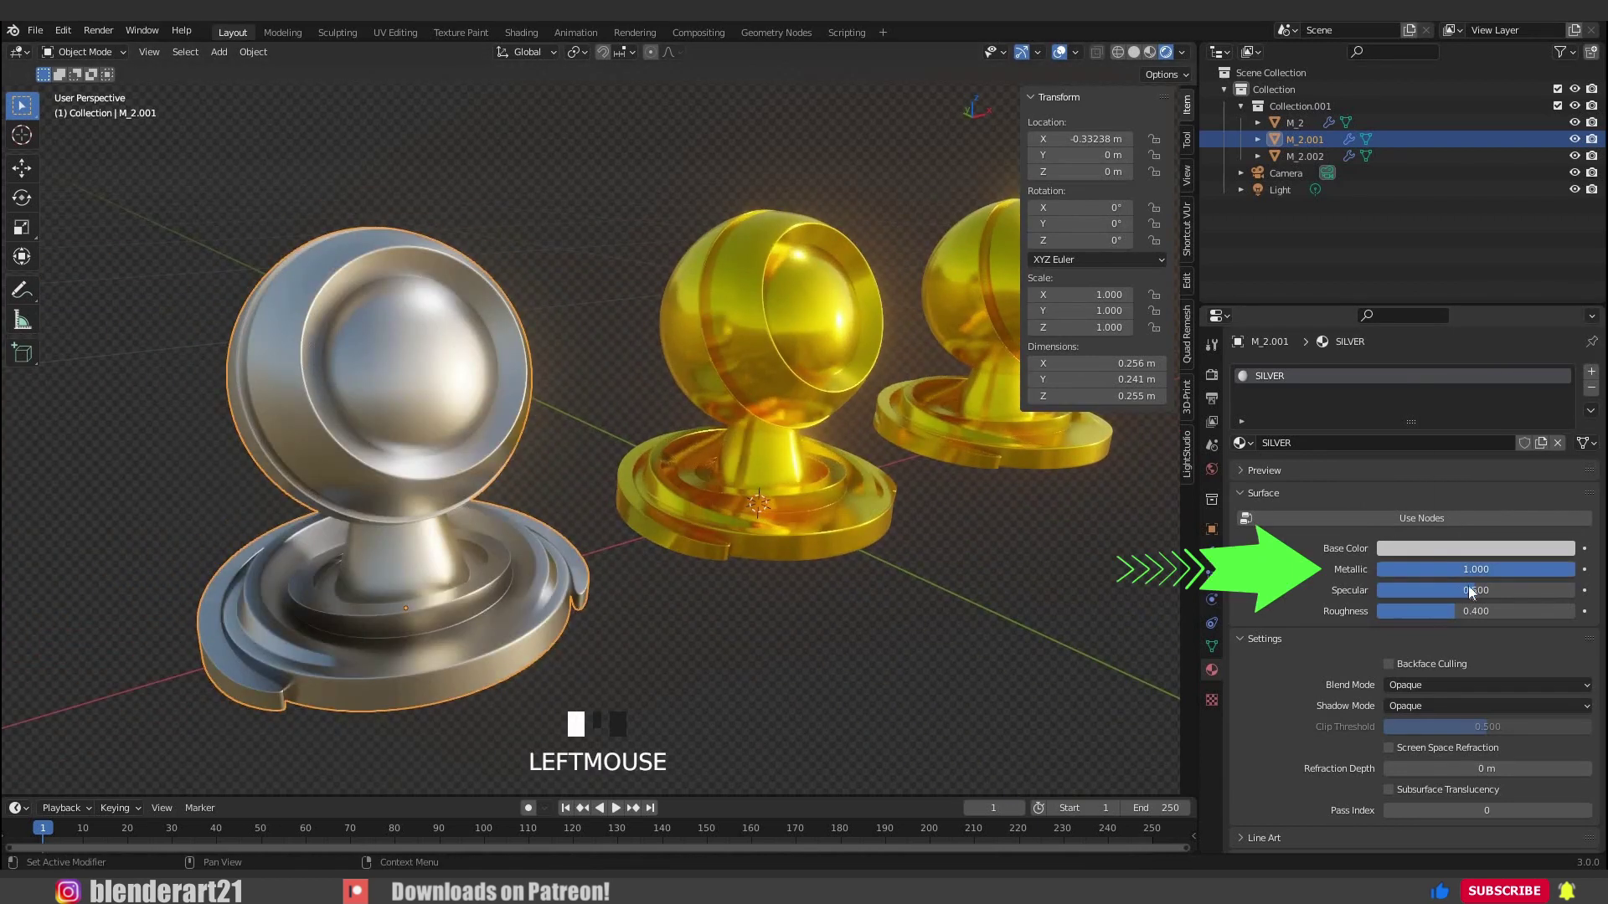
pyautogui.moveTo(1469, 590); pyautogui.dragTo(1411, 610)
pyautogui.moveTo(640, 509); pyautogui.dragTo(1387, 757, button='middle')
pyautogui.click(1388, 747)
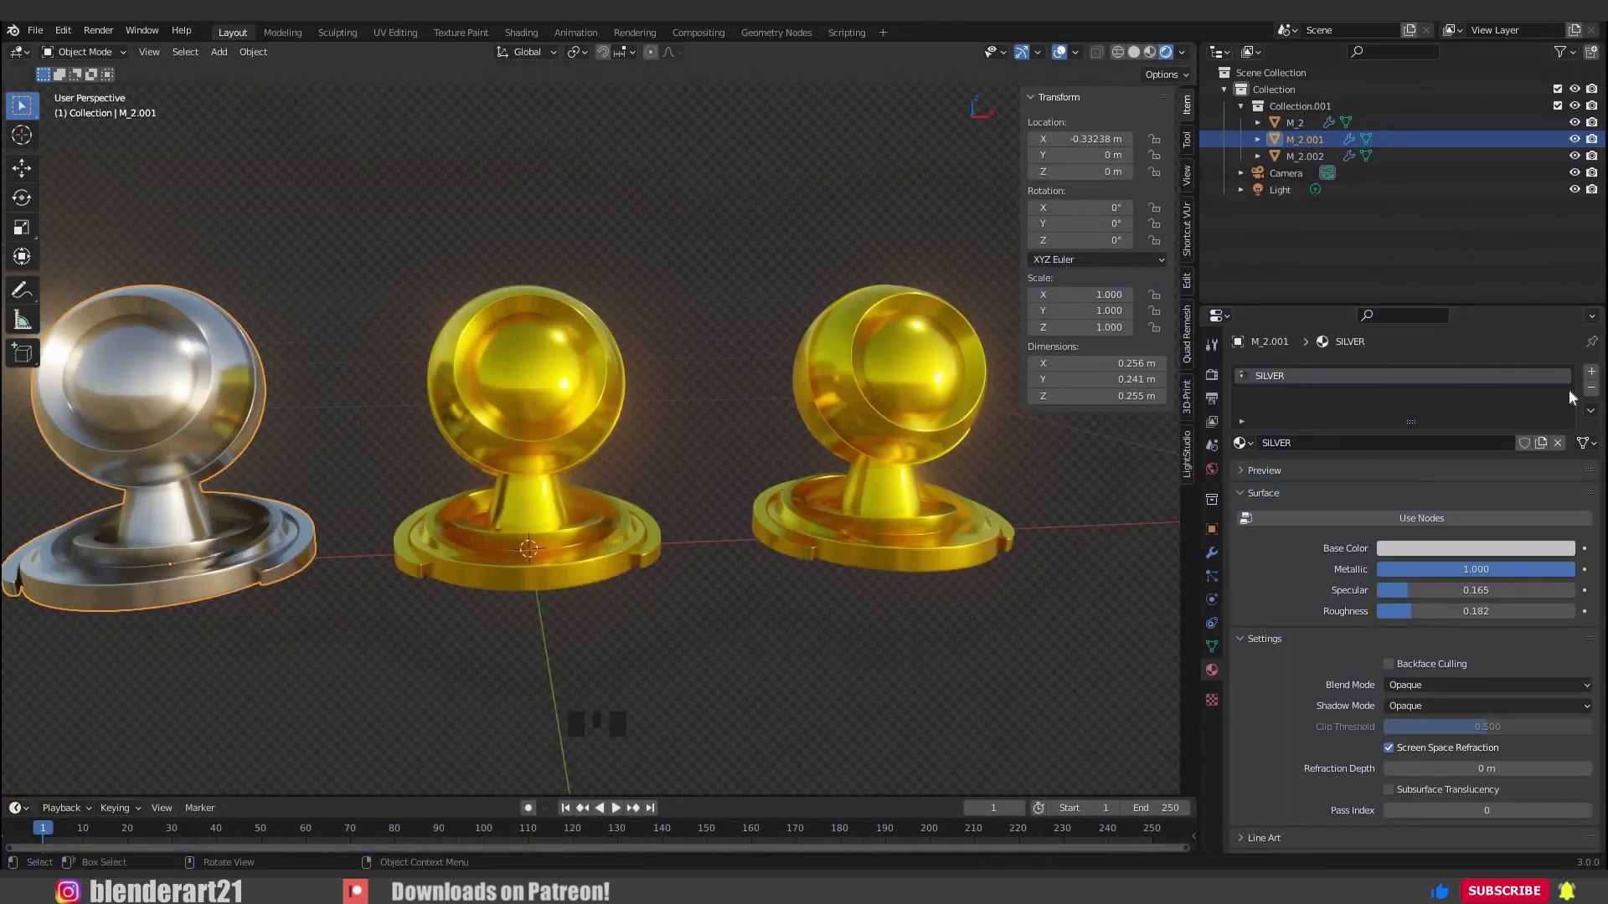
# Replace the gold on M_2.002 with a new non-node material and set its base color to hex CD7F32.
pyautogui.click(1305, 156)
pyautogui.click(1400, 518)
pyautogui.click(1461, 549)
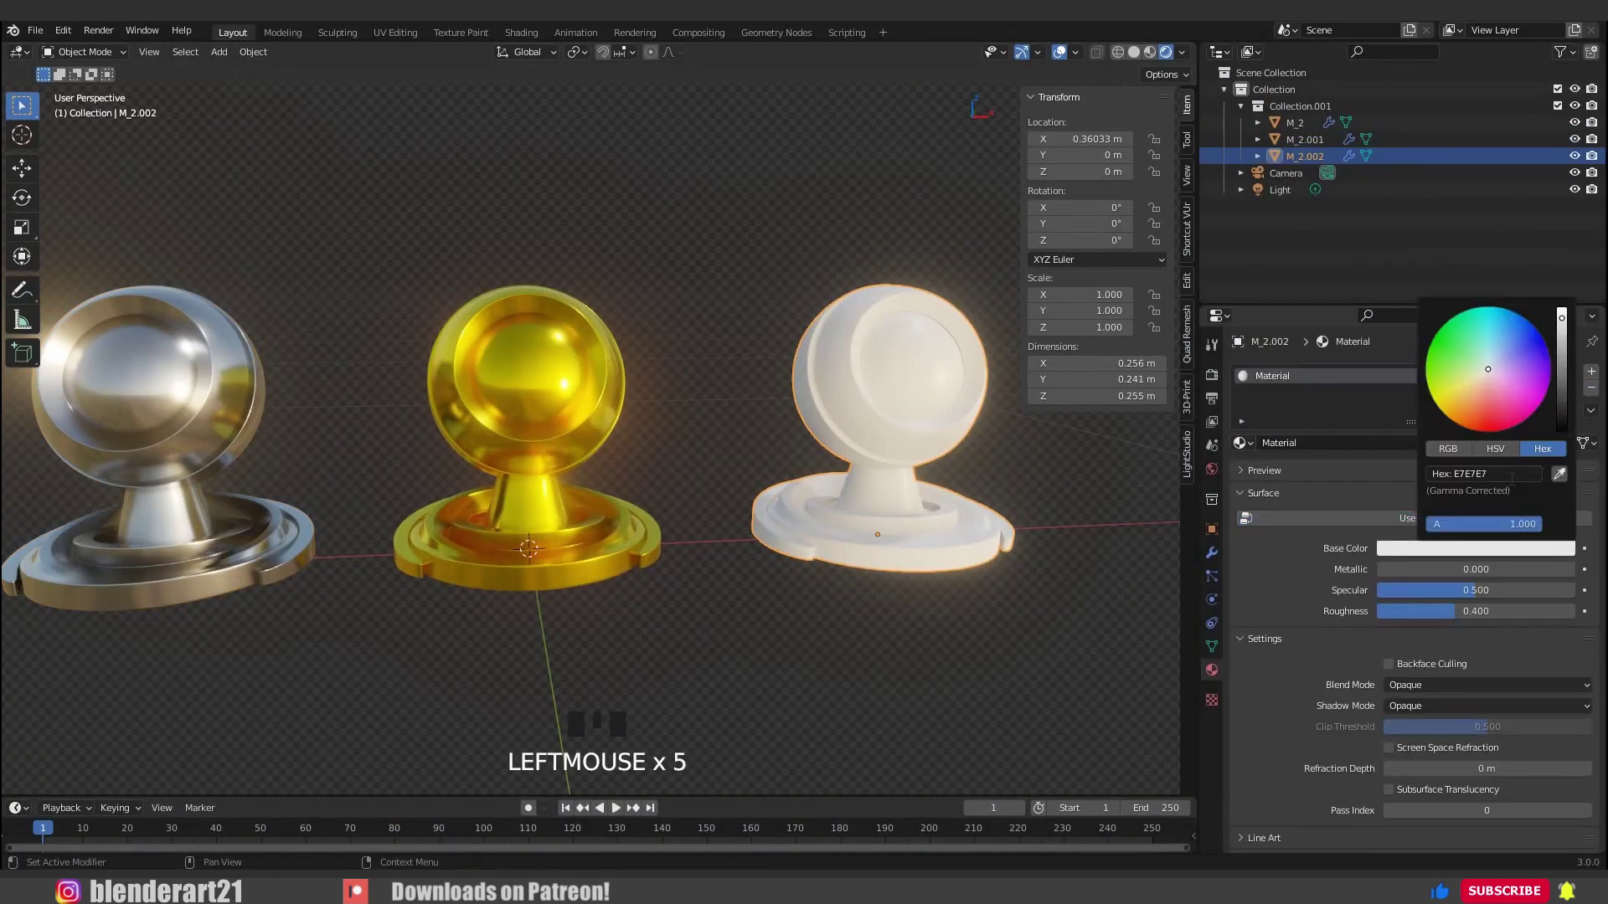
pyautogui.click(1465, 474)
pyautogui.write('#CD7F32')
pyautogui.press('Return')
# Set the M_2.002 material to metallic 1.000, specular about 0.103 and roughness about 0.145, and inspect the models.
pyautogui.moveTo(1474, 570); pyautogui.dragTo(1574, 570)
pyautogui.moveTo(1475, 591); pyautogui.dragTo(1397, 590)
pyautogui.moveTo(1455, 611); pyautogui.dragTo(1405, 611)
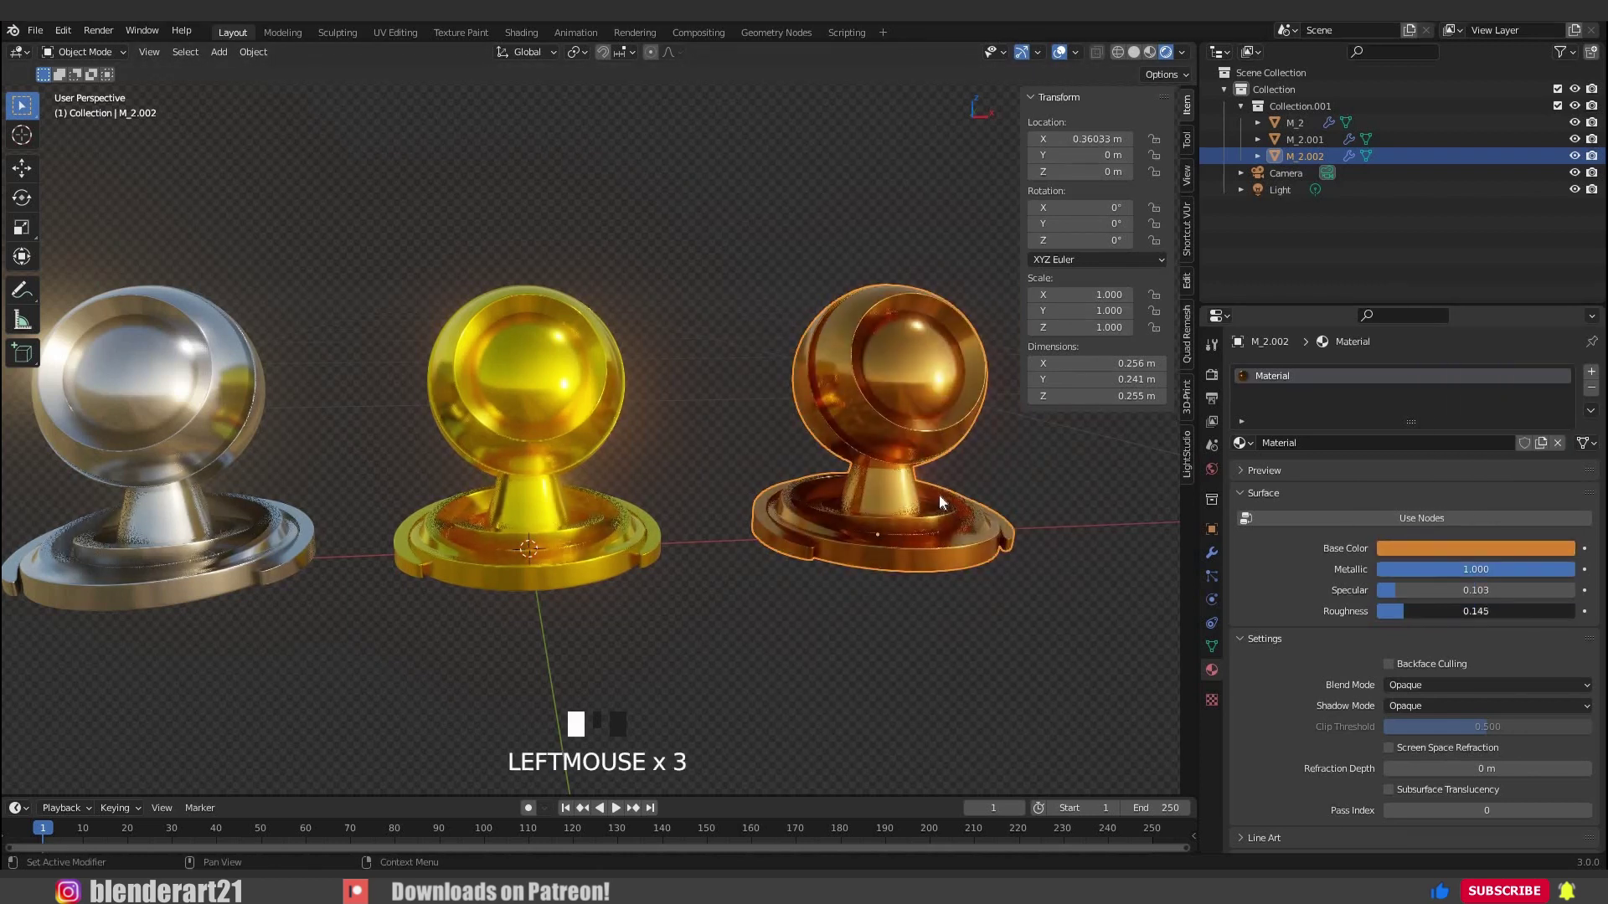
pyautogui.moveTo(938, 495); pyautogui.dragTo(787, 464, button='middle')
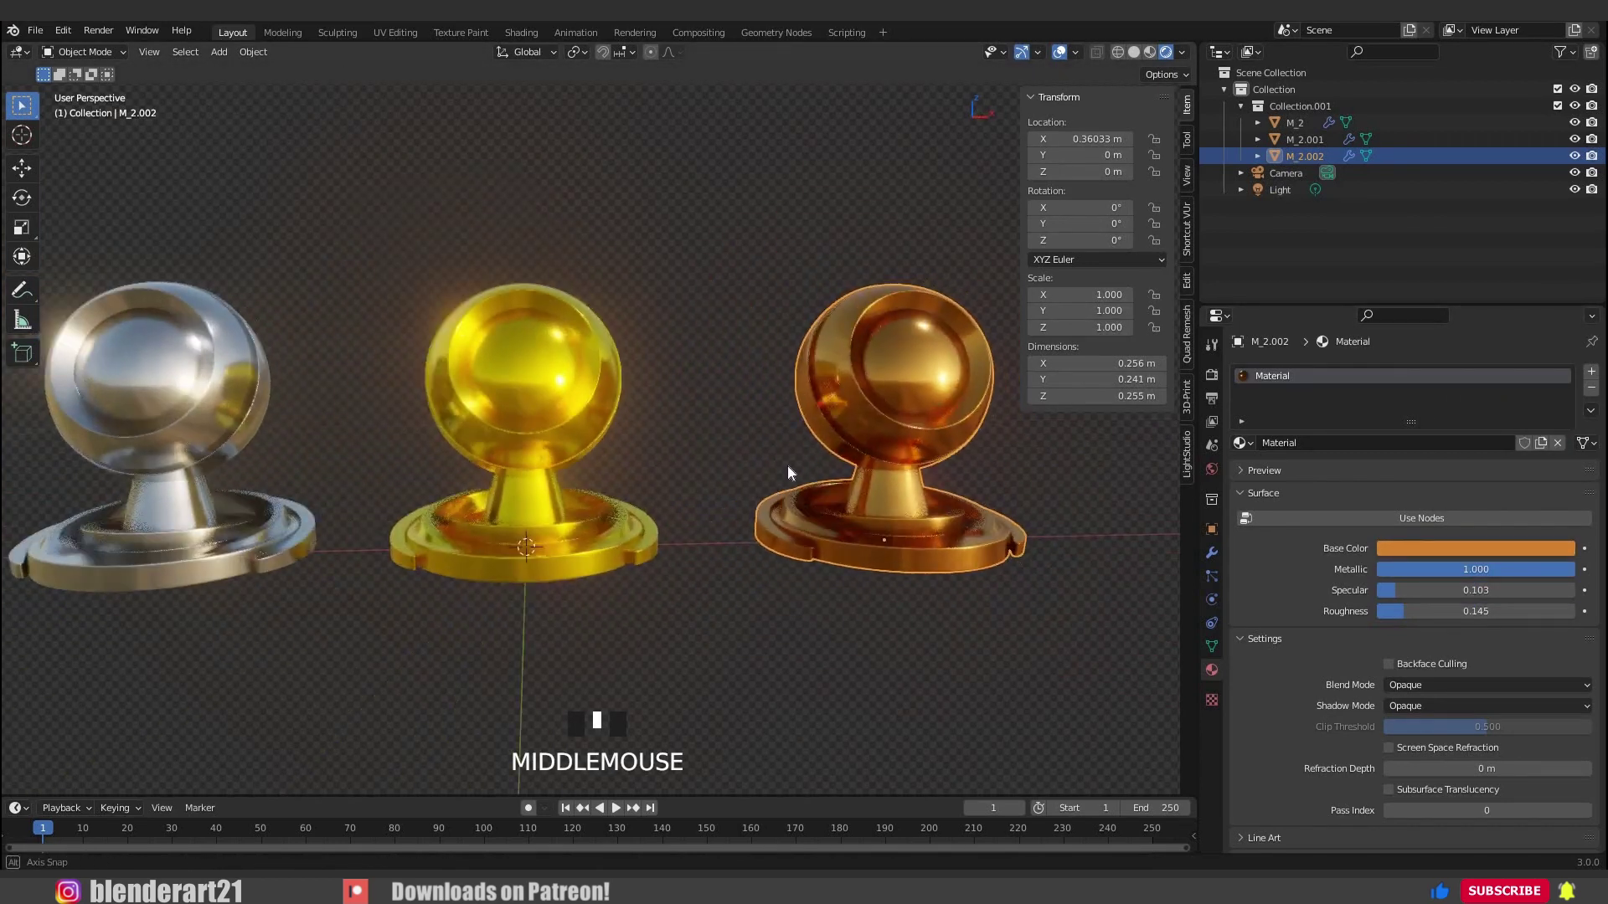
pyautogui.scroll(-2, 668, 457)
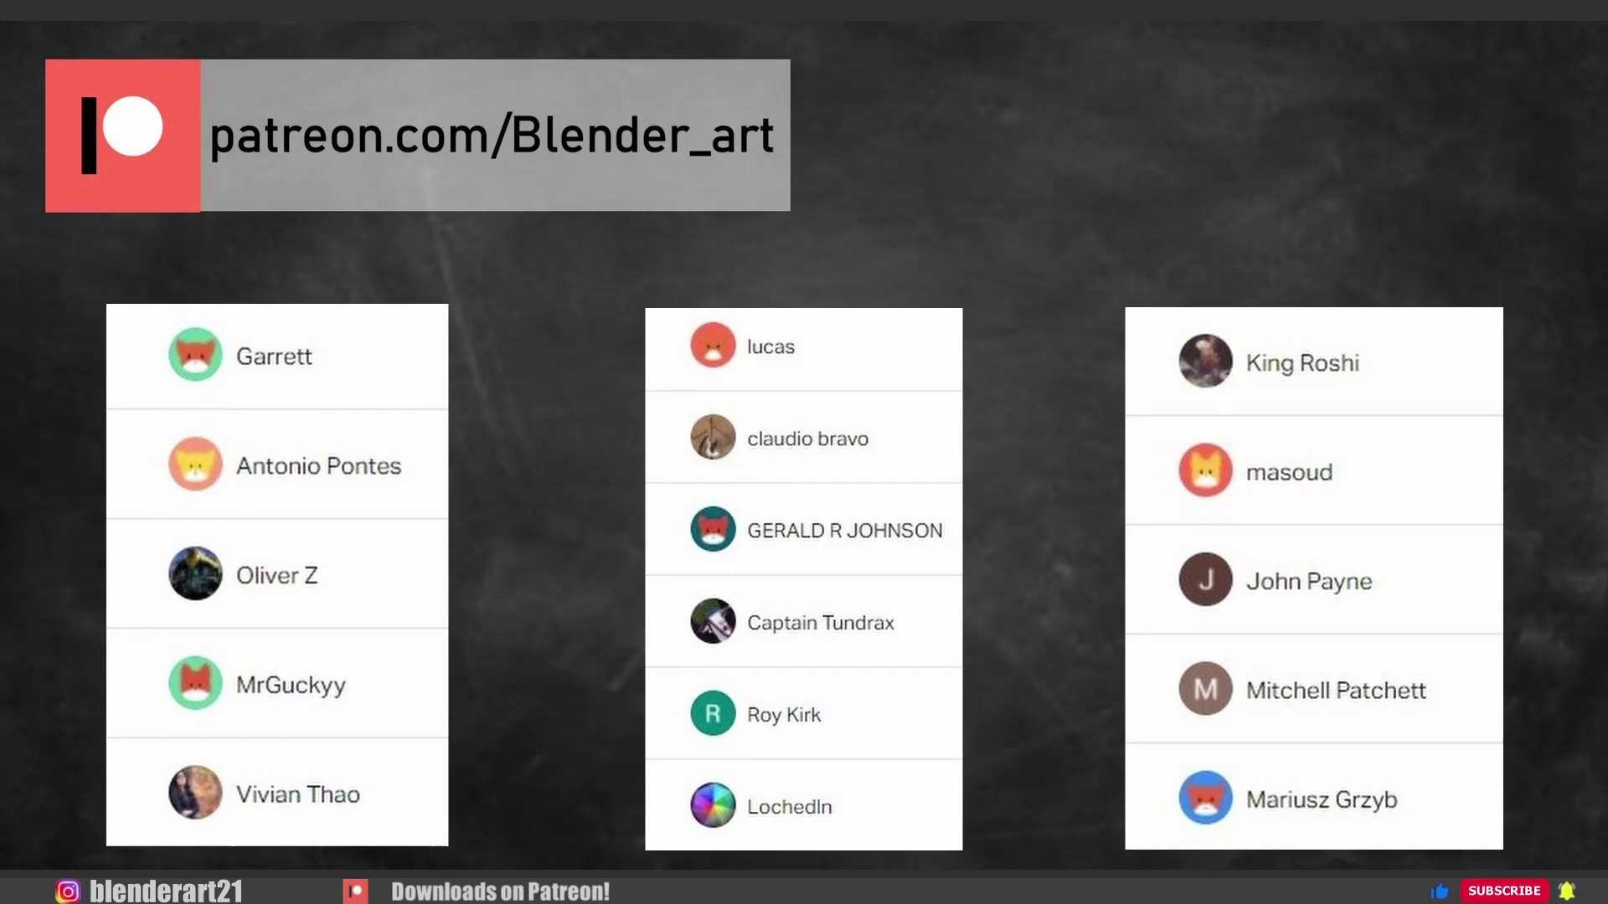